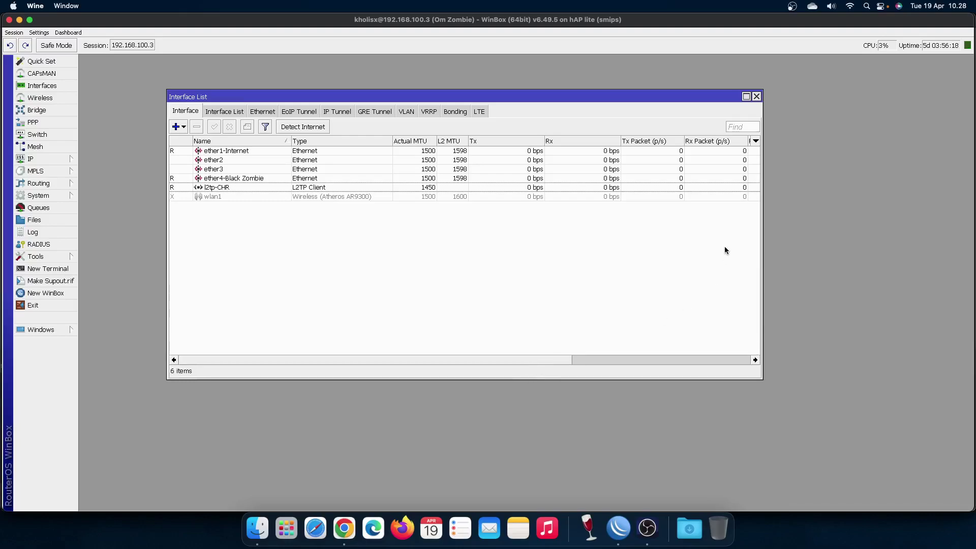
Step: Widen and reposition the Interface List window, and examine the Ethernet interfaces ether1-Internet, ether2, ether3 and ether4-Black Zombie
left_click_drag(763, 218, 891, 218)
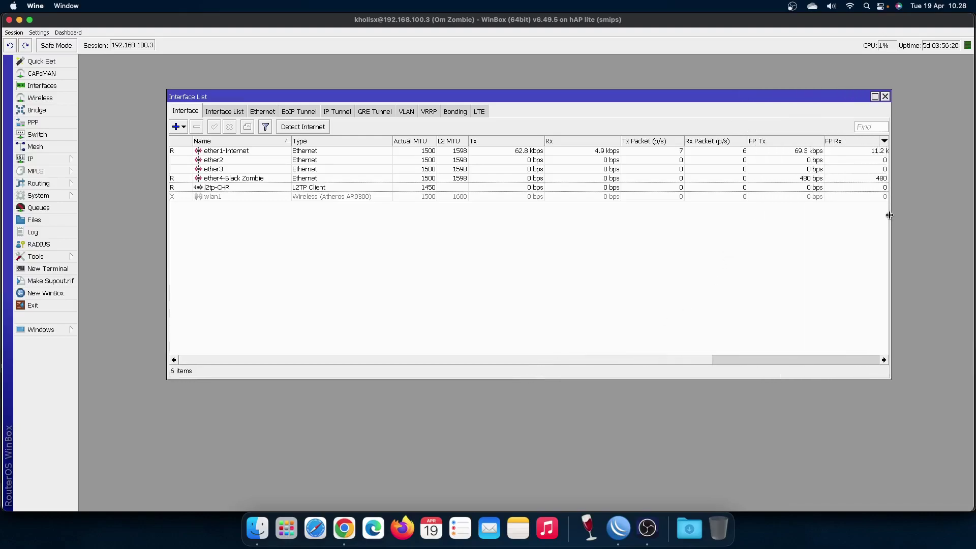
left_click(259, 152)
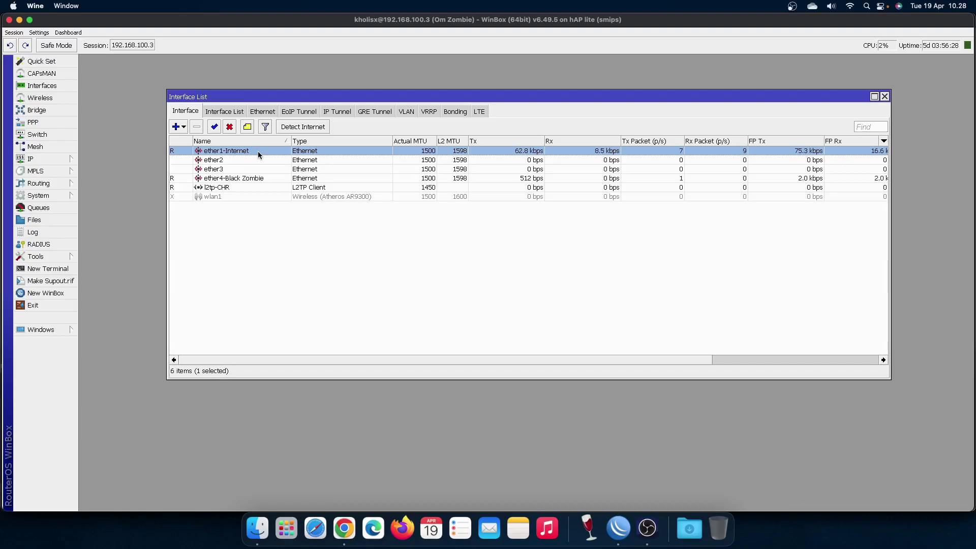
left_click(247, 180)
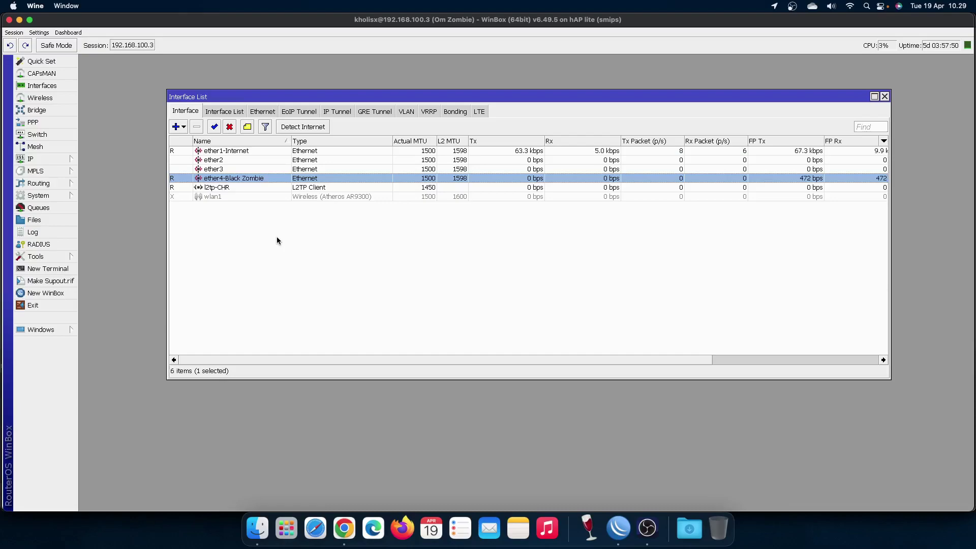
left_click(239, 151)
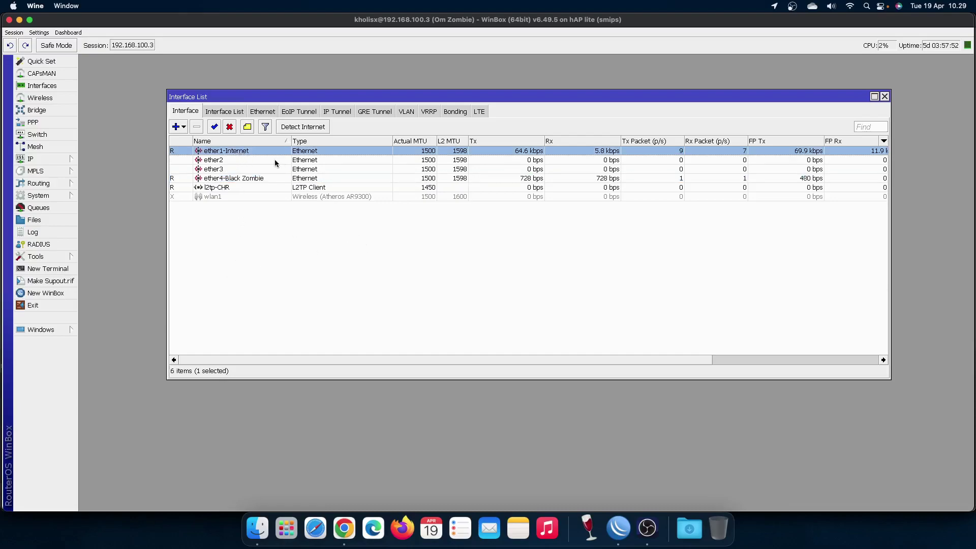
left_click(251, 159)
left_click(249, 150)
left_click_drag(300, 97, 236, 84)
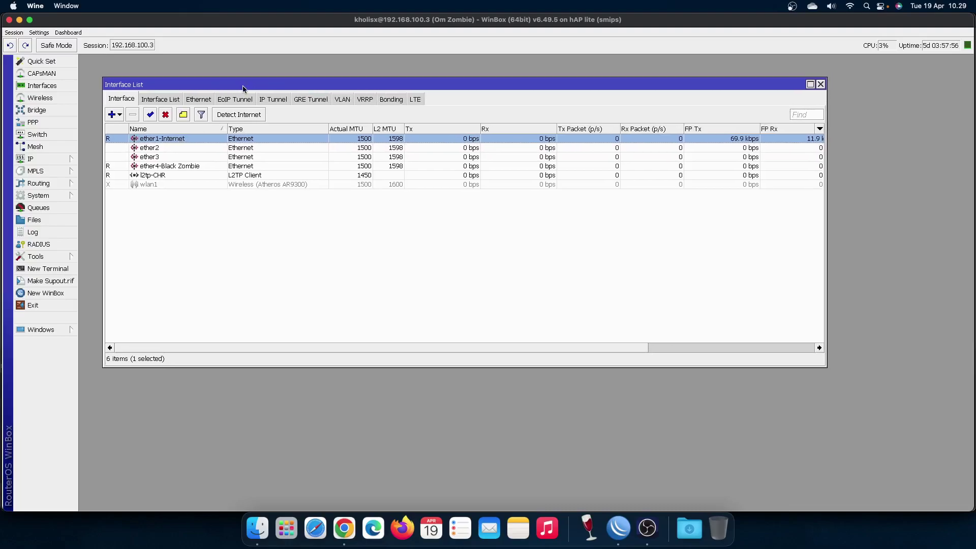
left_click(172, 150)
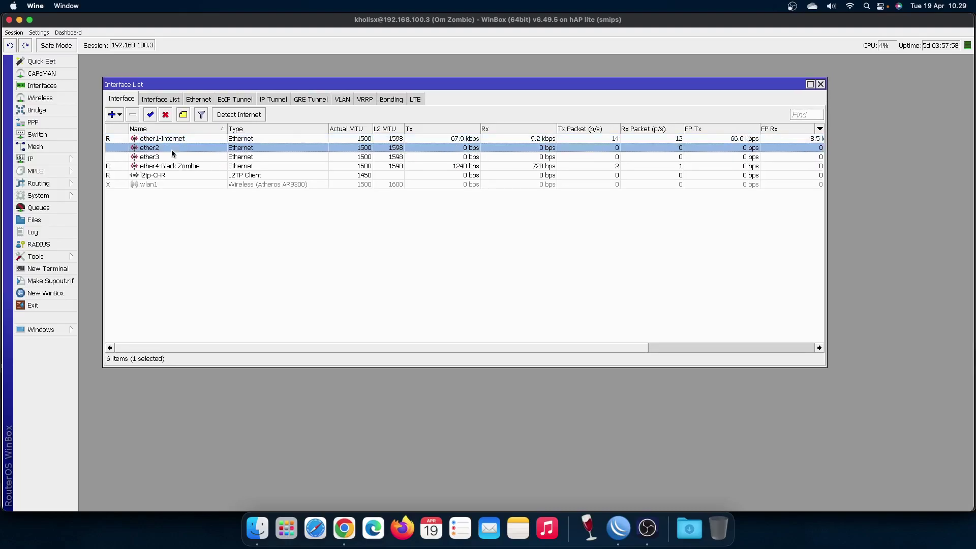
left_click(173, 157)
left_click(174, 149)
left_click(174, 157)
left_click(176, 148)
Step: Rename the ether2 interface as ether2-Rumah
double_click(175, 148)
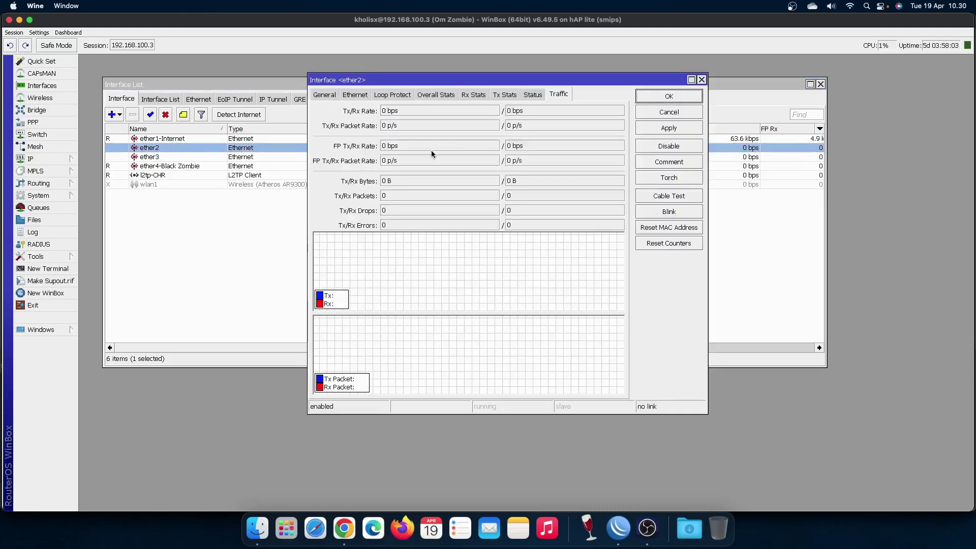
left_click(325, 95)
left_click(429, 111)
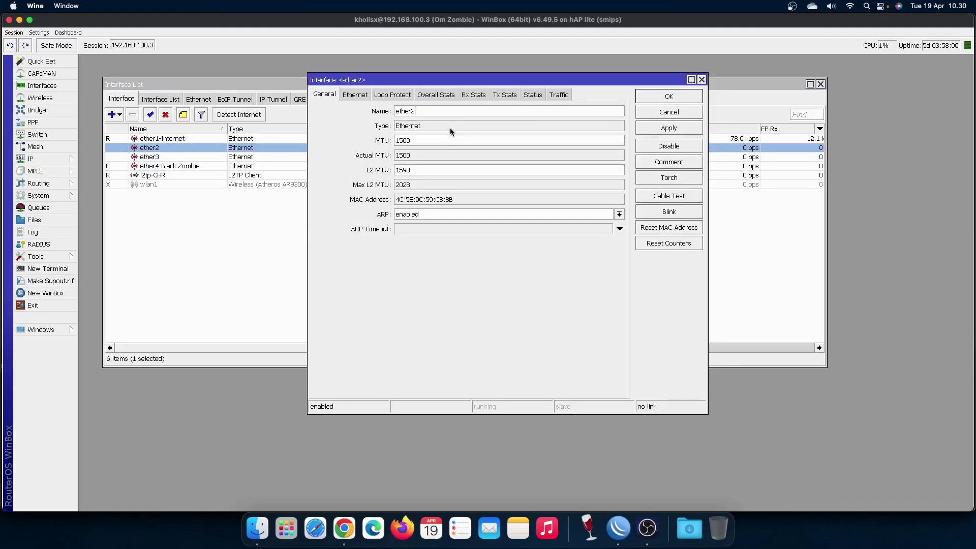
type("-Rumah")
key("Return")
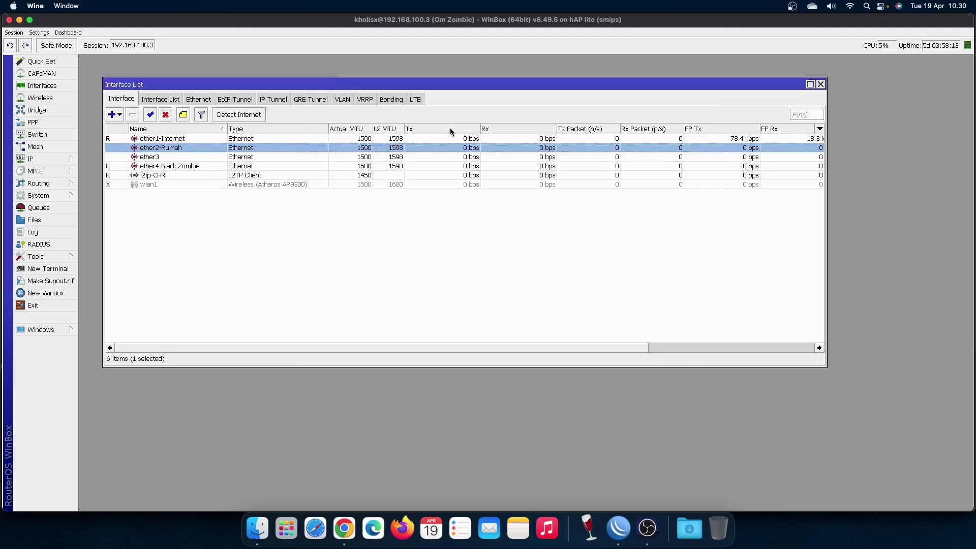
Step: Rename the ether3 interface as ether3-IoT
double_click(210, 157)
left_click(455, 108)
type("-IoT")
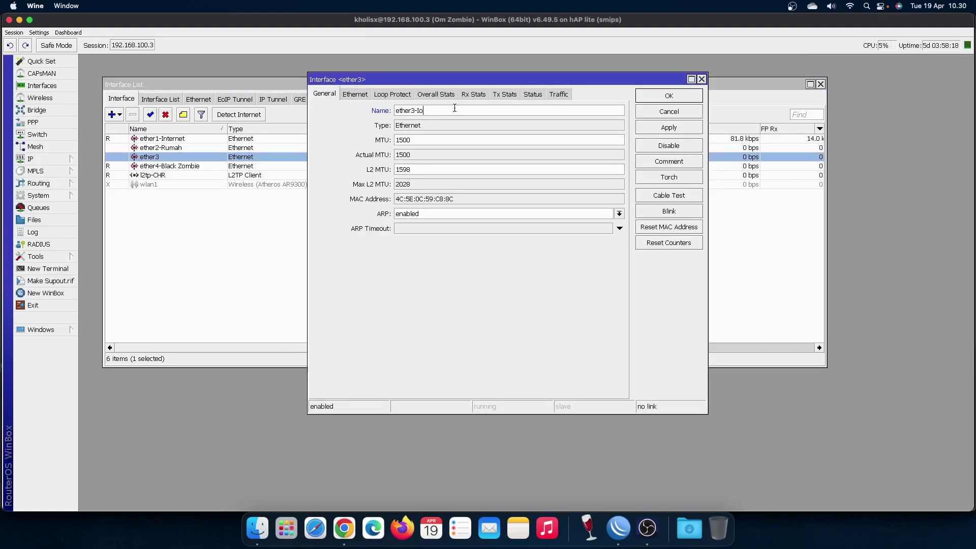
key("Return")
left_click(311, 242)
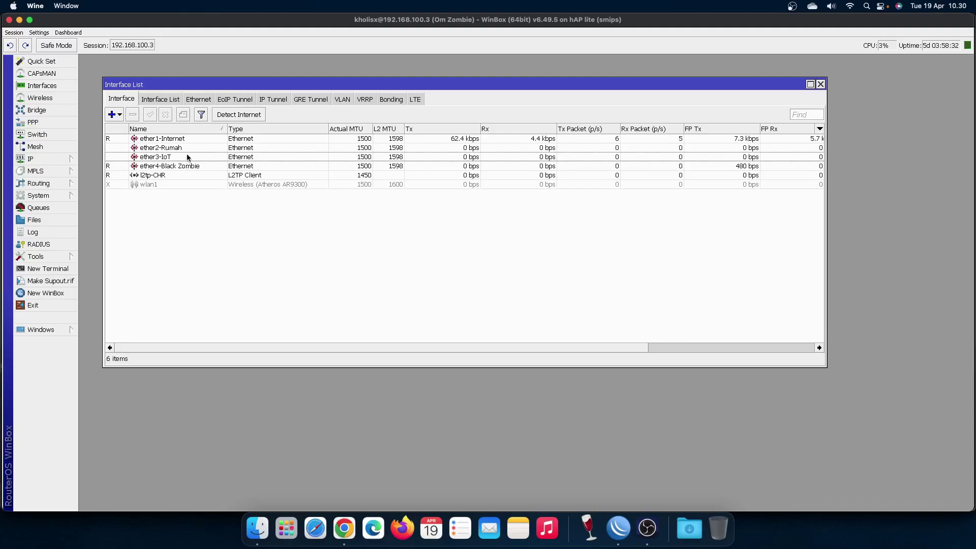
Step: Open the router's IP address list and check the addresses assigned to ether1-Internet and ether4-Black Zombie
left_click(184, 156)
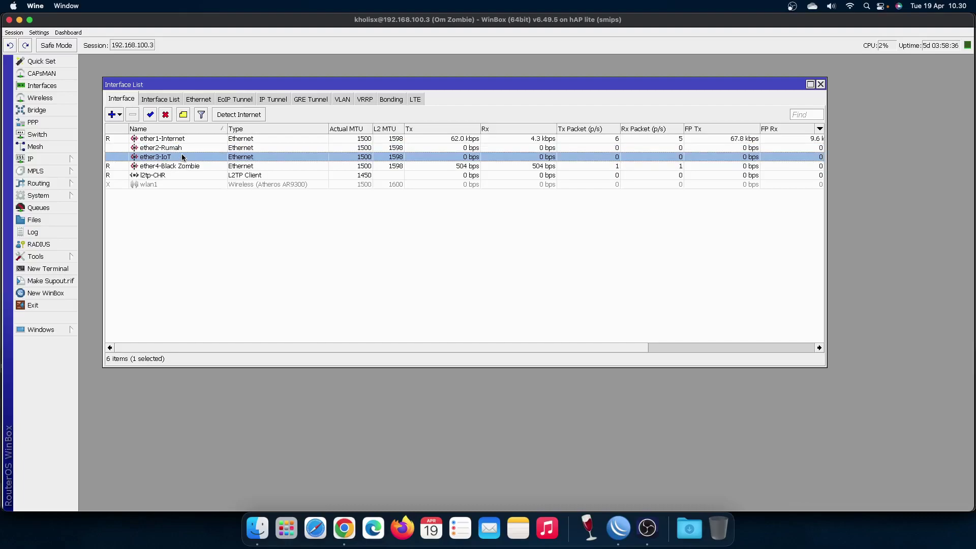
left_click(163, 168)
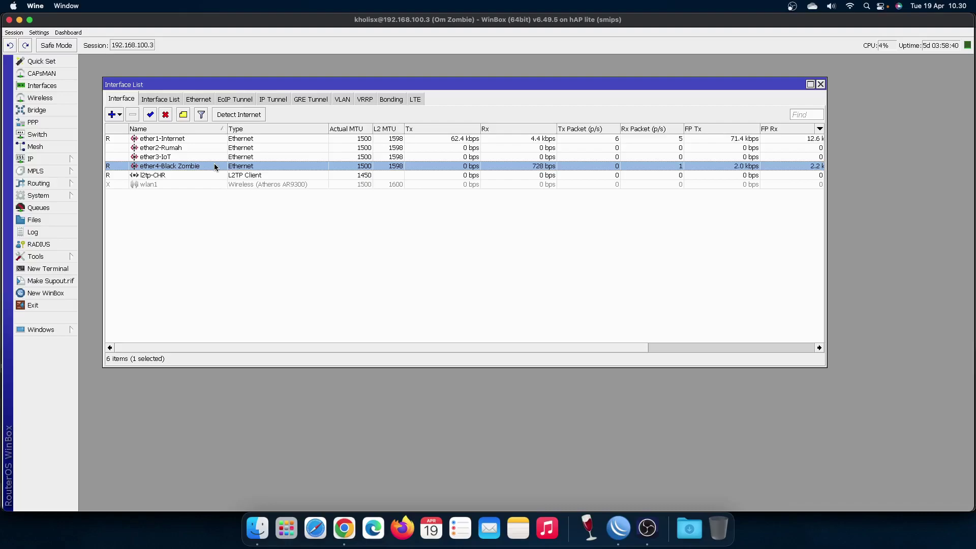
left_click_drag(247, 85, 241, 70)
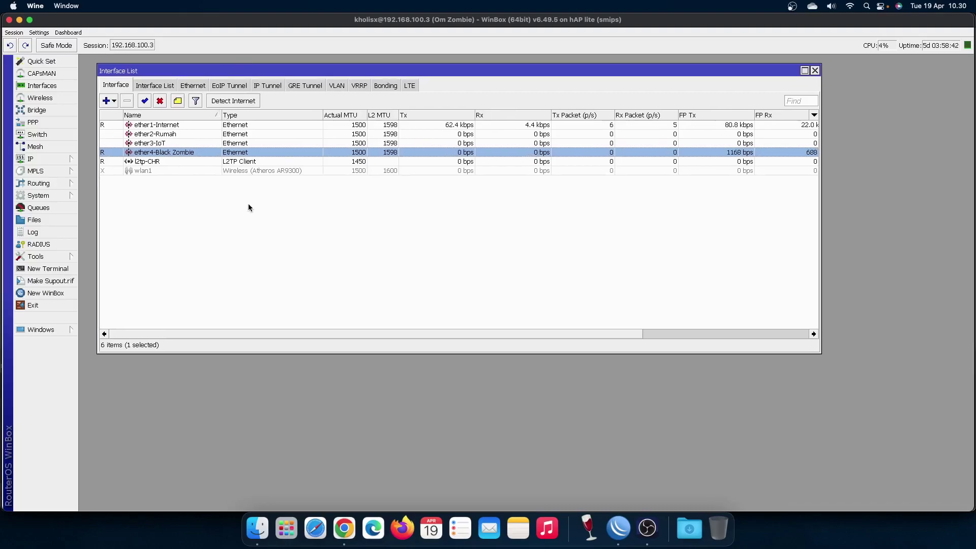
left_click(57, 161)
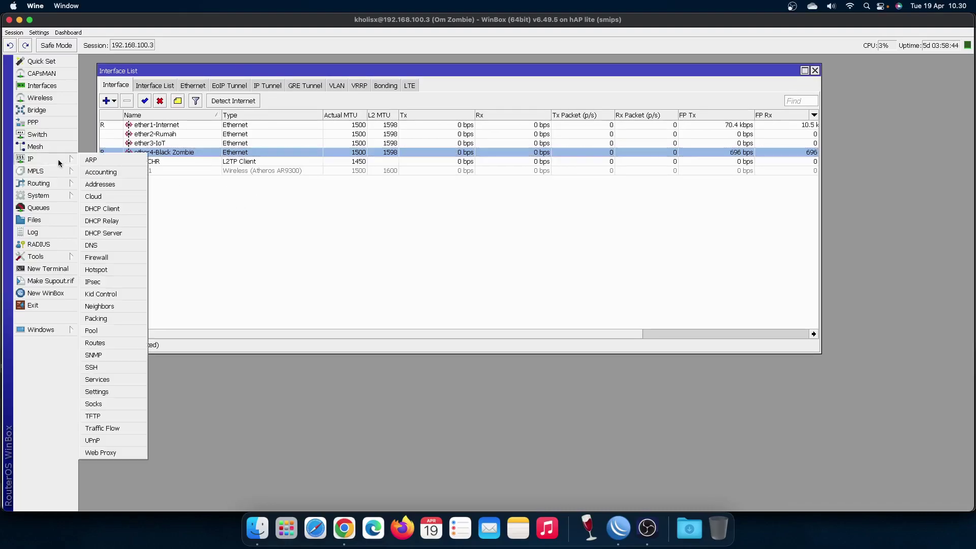
left_click(100, 184)
left_click_drag(428, 128, 407, 159)
left_click(486, 159)
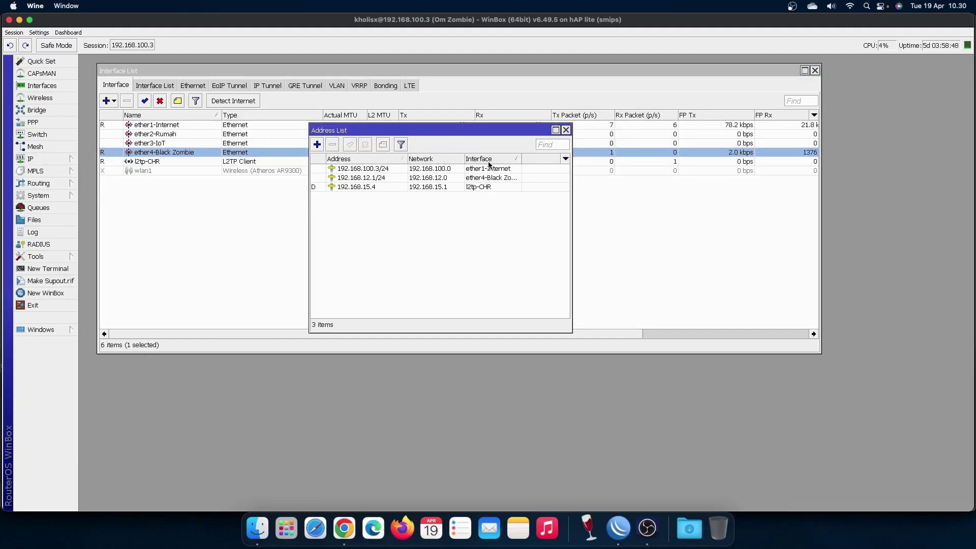
left_click(468, 170)
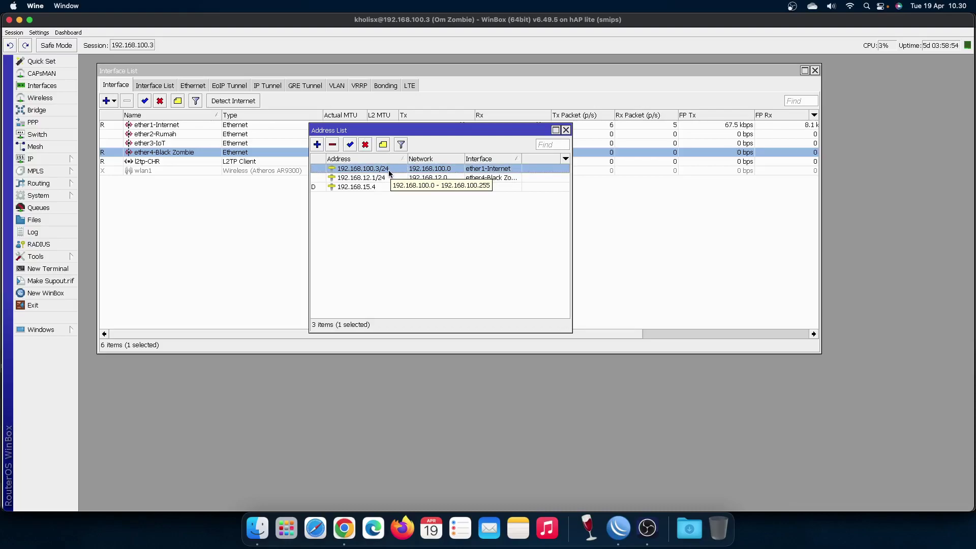
left_click(395, 178)
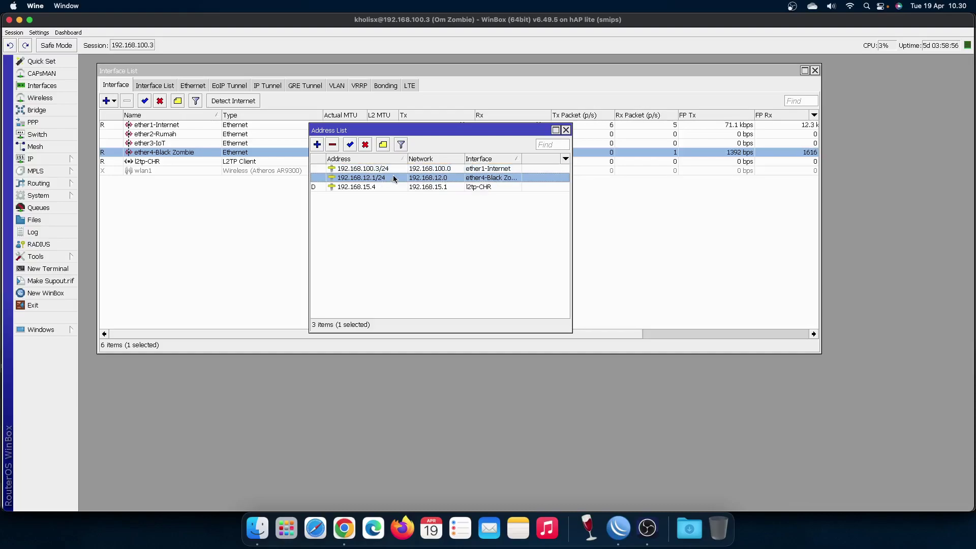
Step: Widen the Address List window and its interface column to fit the full names, and sort the entries by interface
left_click_drag(522, 159, 629, 170)
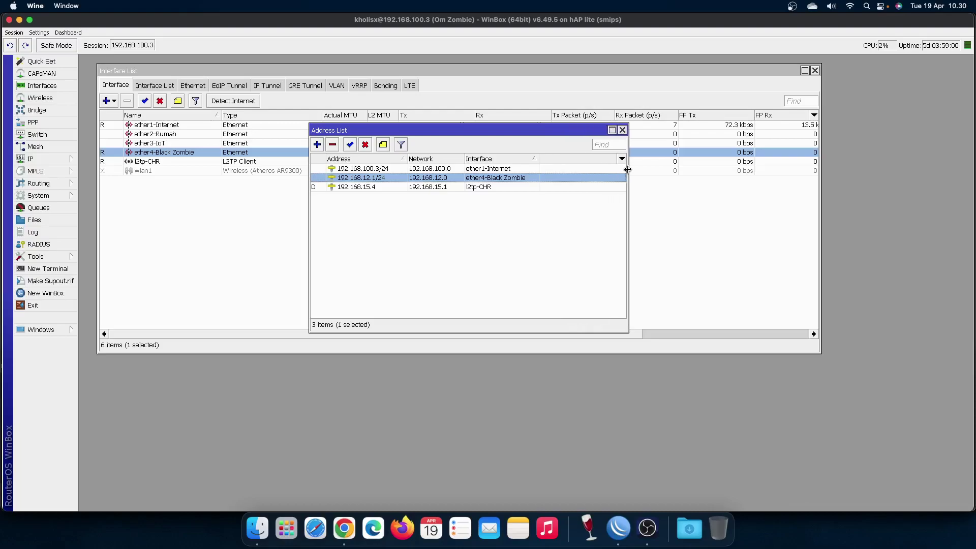
left_click(580, 238)
left_click(520, 178)
left_click(349, 212)
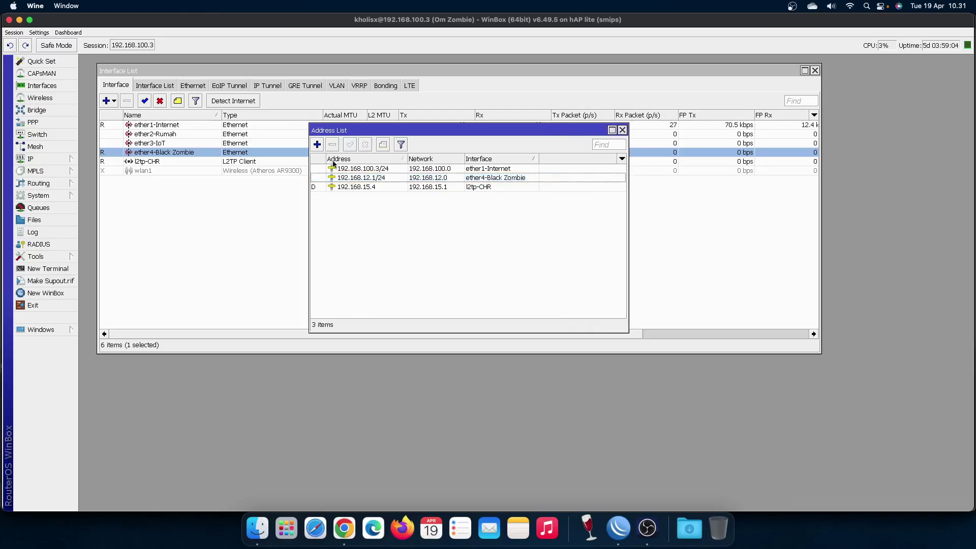
left_click(343, 161)
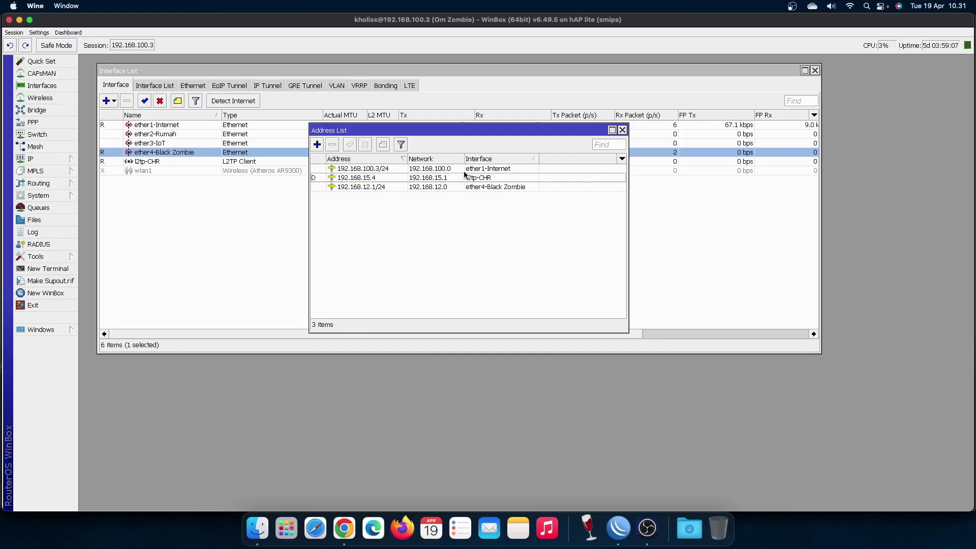
left_click(495, 161)
Step: Add the IP address 192.168.10.1/24 to the ether2-Rumah interface
left_click(317, 145)
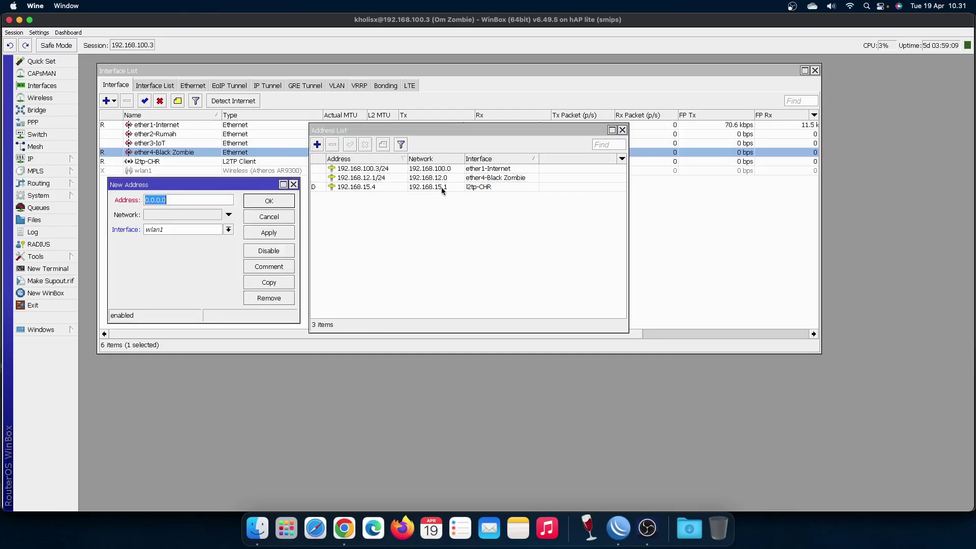
left_click(228, 229)
left_click(213, 248)
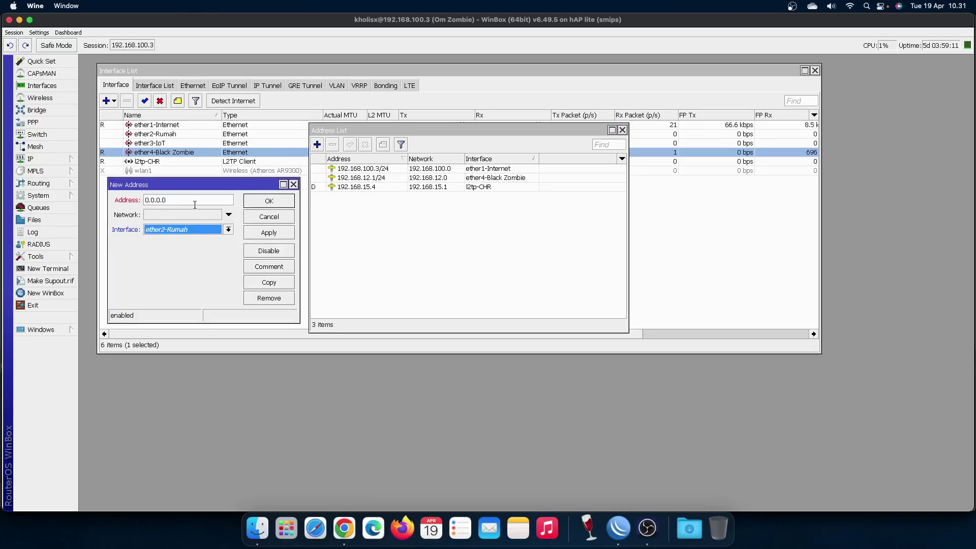
left_click_drag(204, 192, 613, 270)
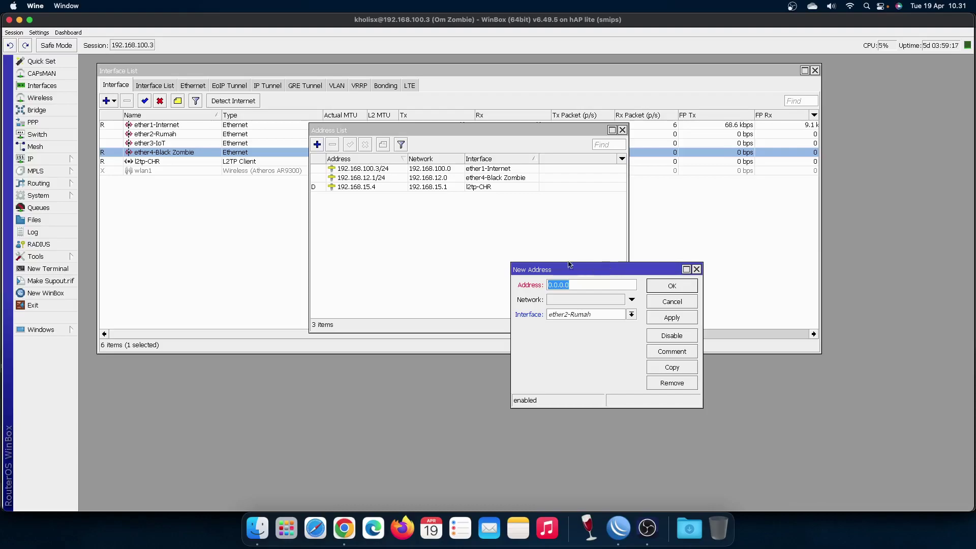
type("192.168.")
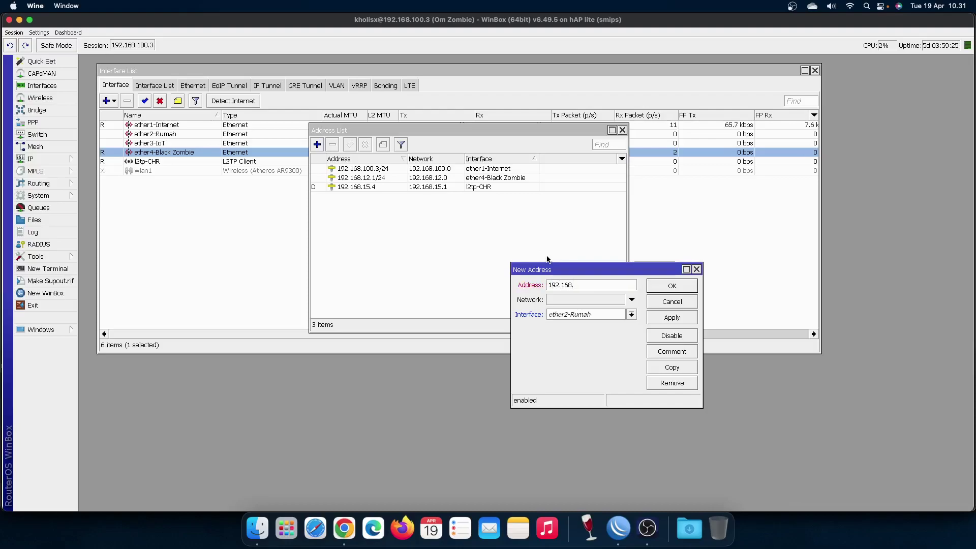
type("10.1/24")
key("Return")
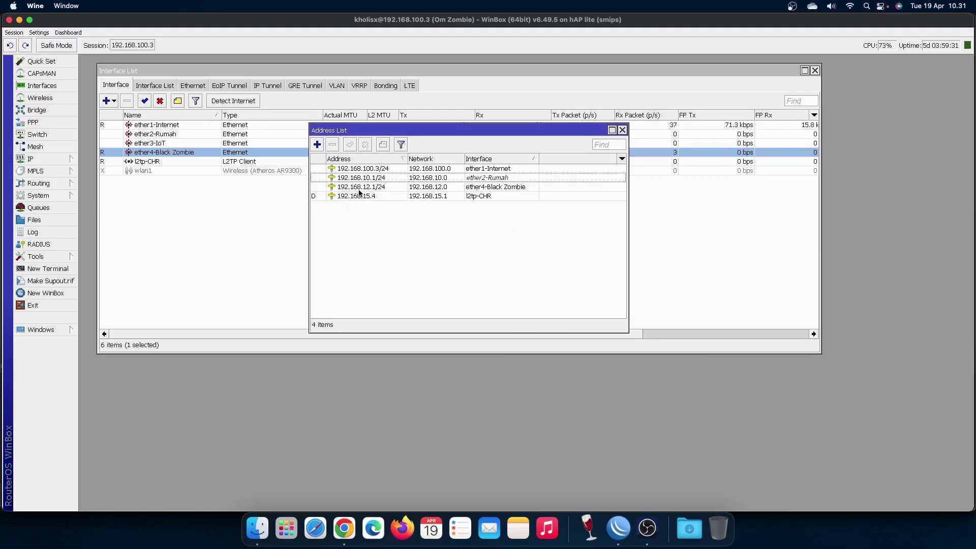
Step: Add the IP address 192.168.11.1/24 to the ether3-IoT interface
left_click(317, 145)
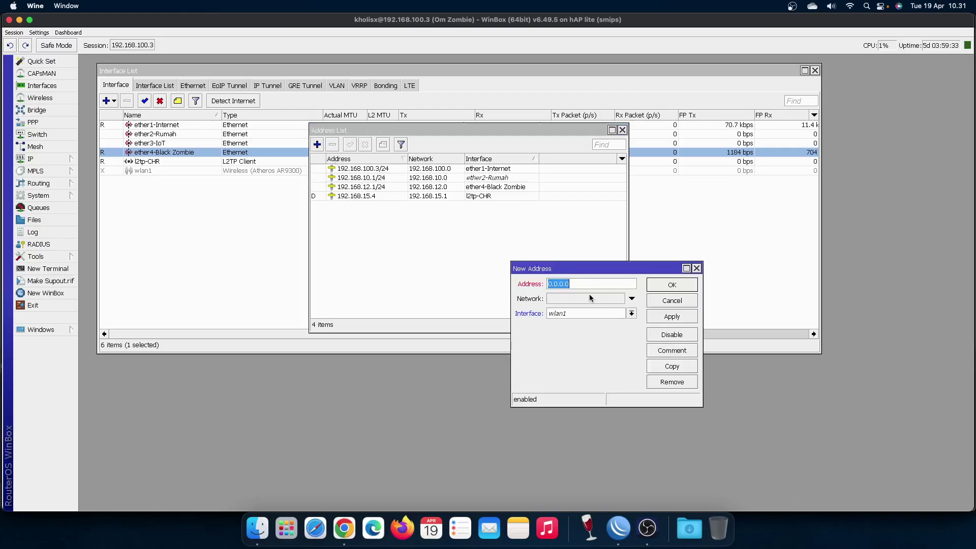
left_click(579, 314)
left_click(587, 341)
double_click(587, 285)
type("192.168.1")
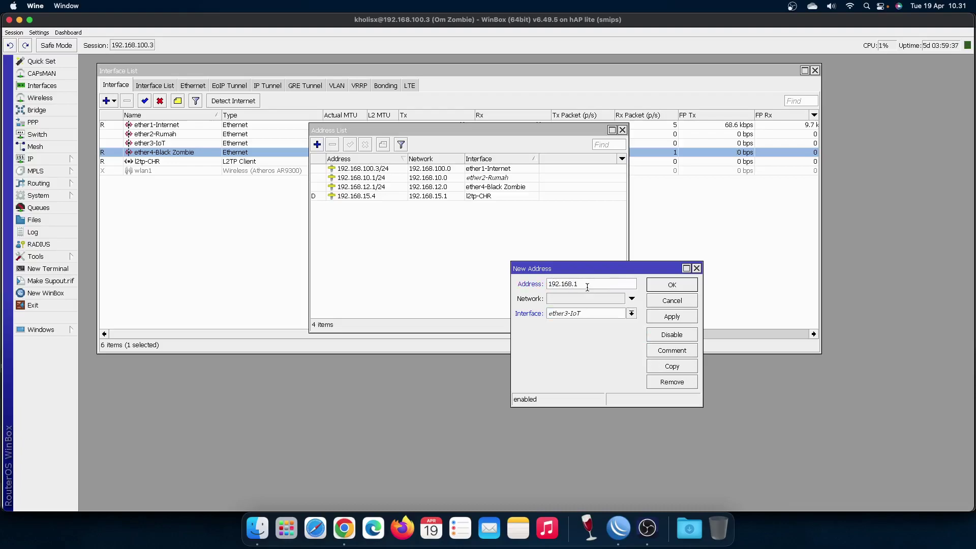
type("1.0/")
type("1")
type("/2")
type("4")
key("Return")
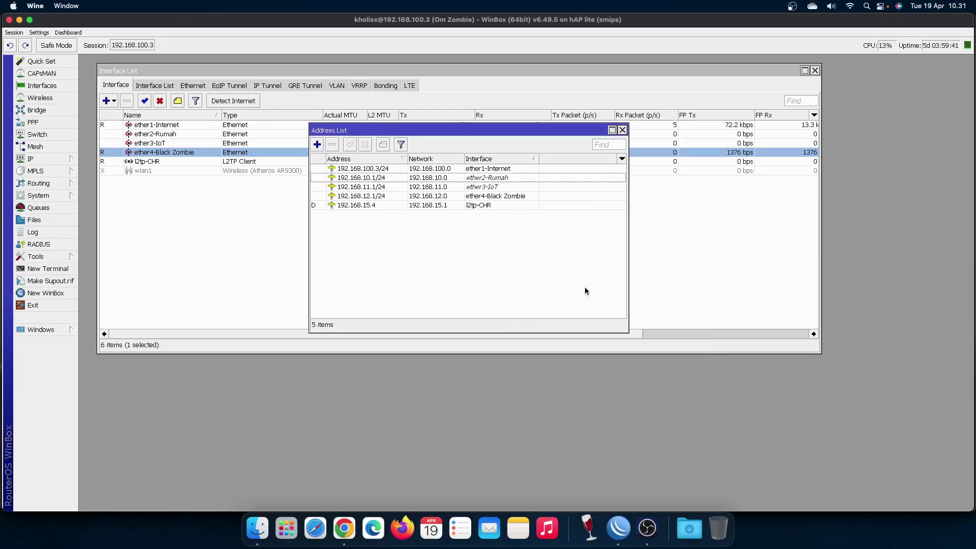
Step: Review the address entries of ether2-Rumah, ether3-IoT and ether4-Black Zombie, and move the Address List clear of the interface rows
left_click(420, 178)
left_click(421, 184)
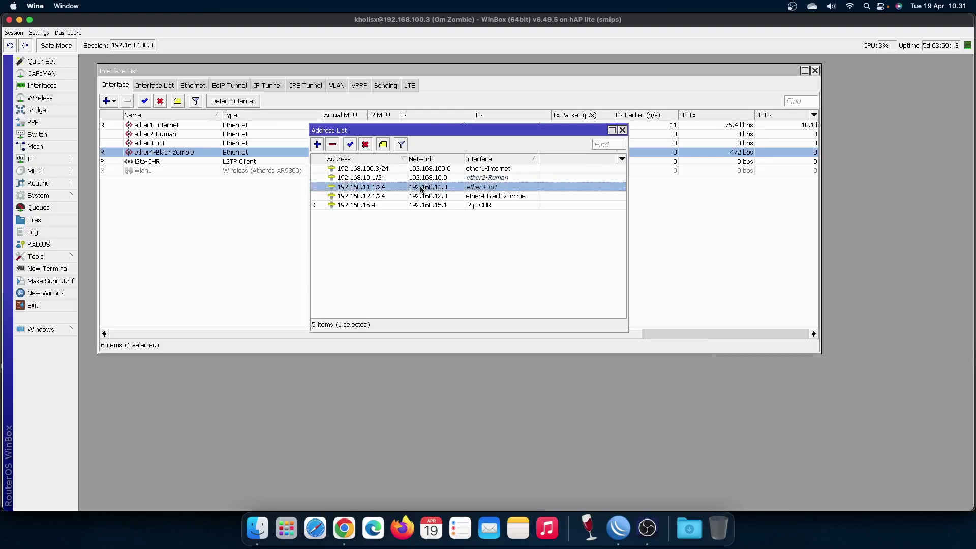
left_click(430, 179)
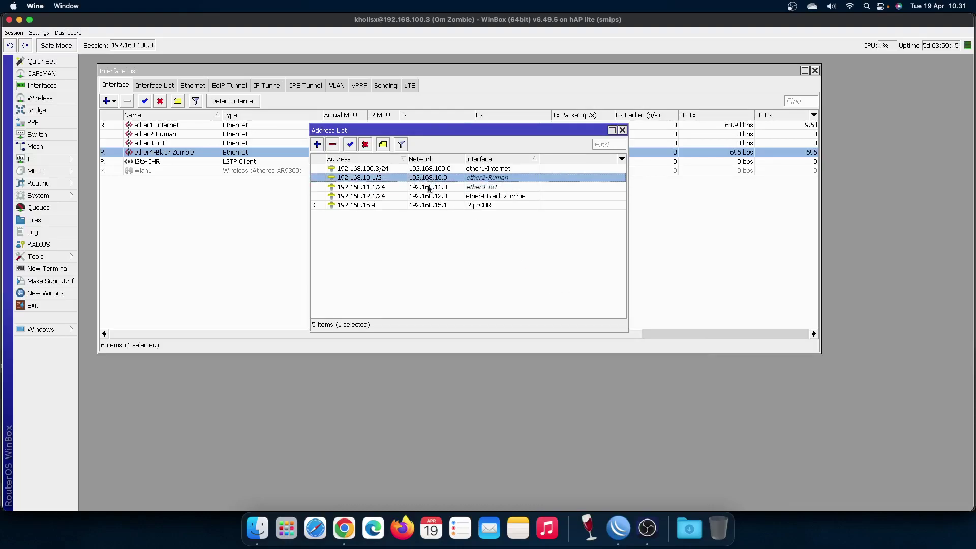
left_click(429, 187)
left_click(389, 179)
left_click(390, 186)
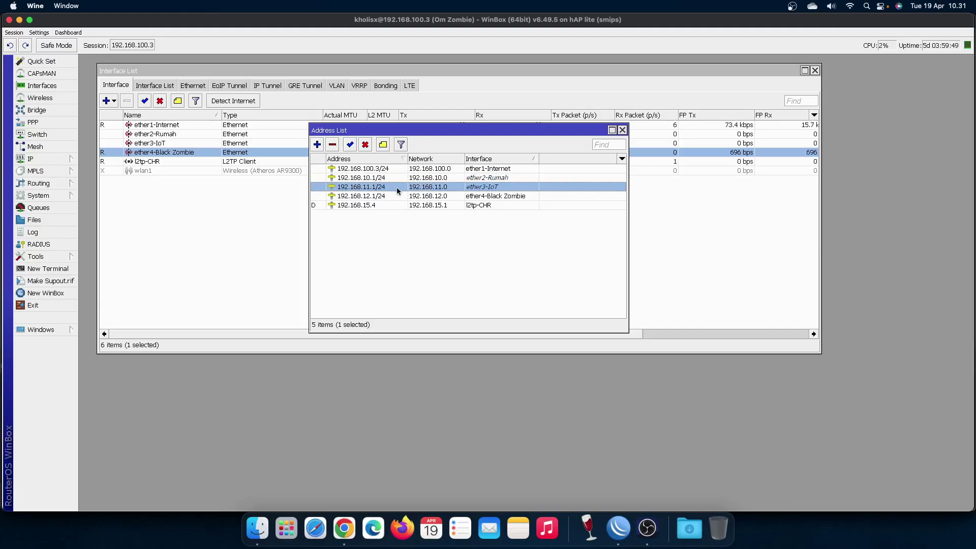
left_click(397, 196)
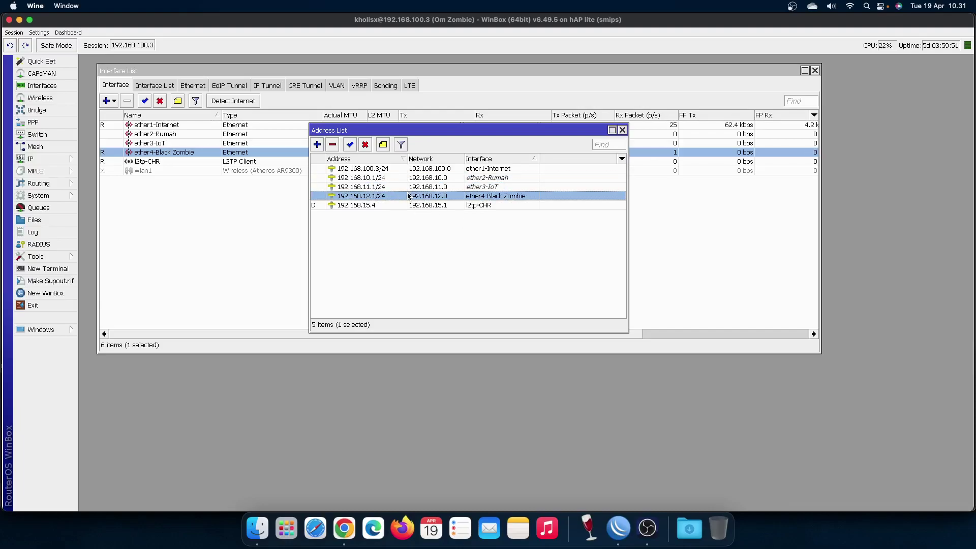
left_click_drag(432, 133, 394, 215)
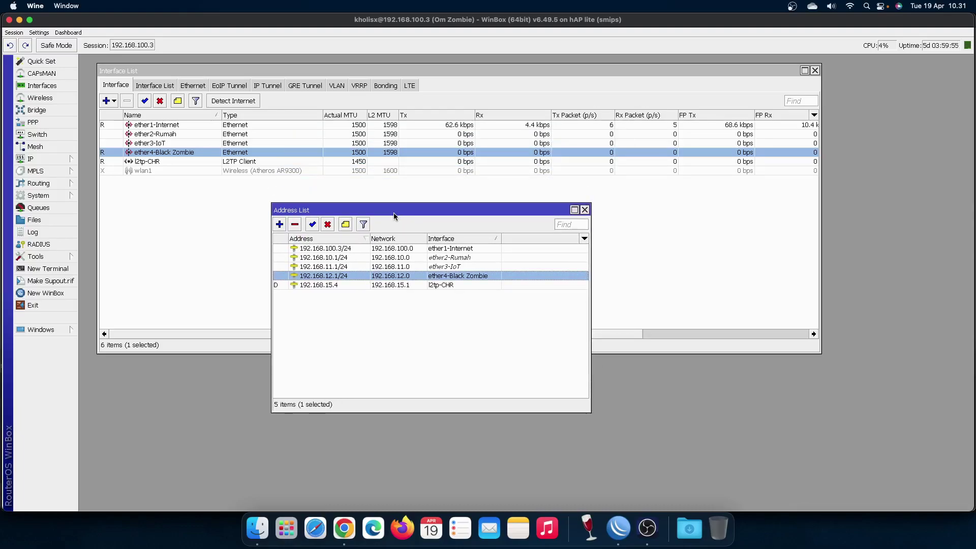
left_click_drag(394, 215, 338, 221)
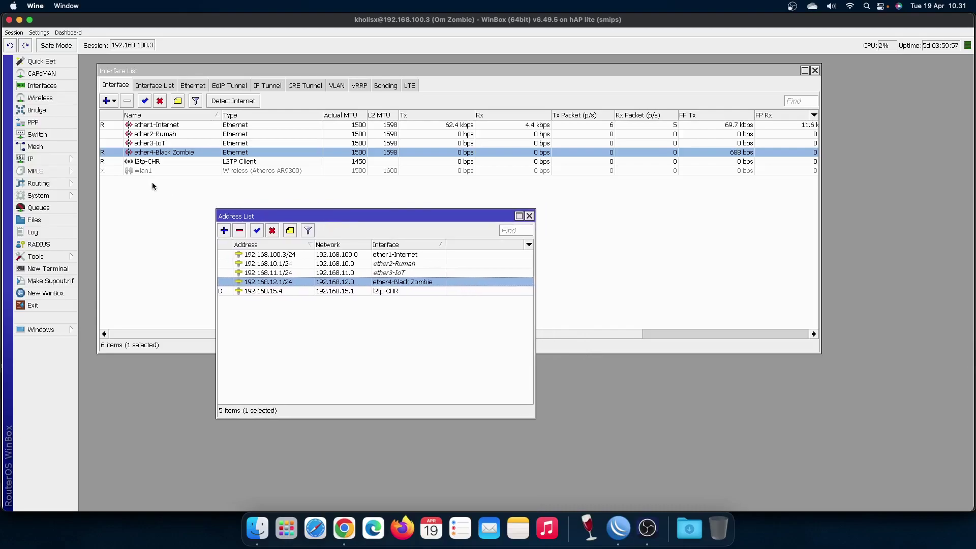
left_click(45, 159)
left_click(114, 329)
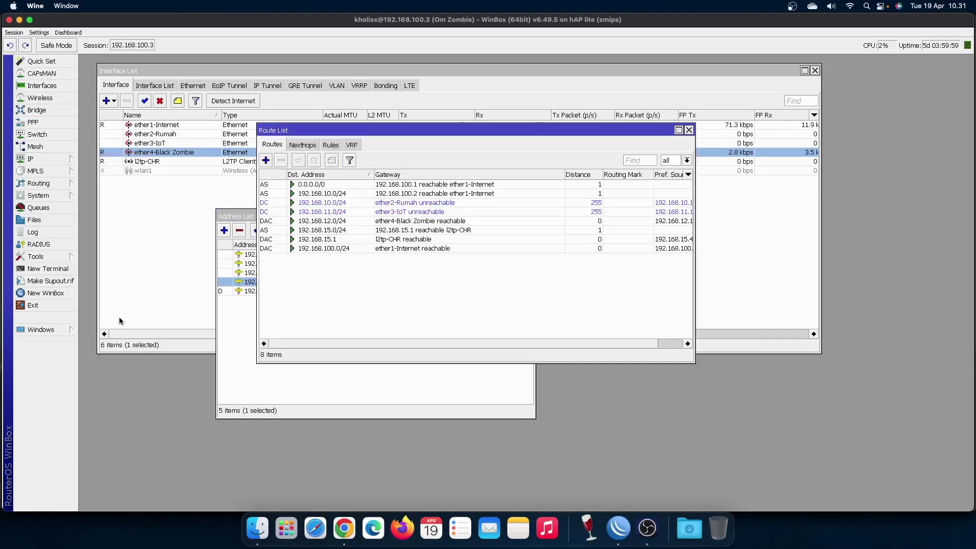
left_click(689, 130)
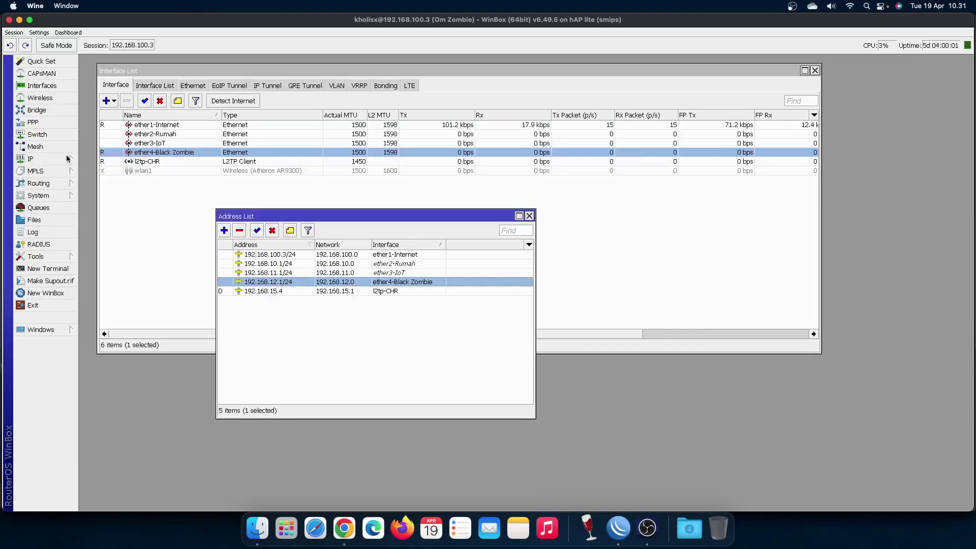
Step: Add an IP pool named pool-Rumah with the address range 192.168.10.2-192.168.10.20
left_click(51, 159)
left_click(96, 331)
left_click_drag(471, 144, 654, 190)
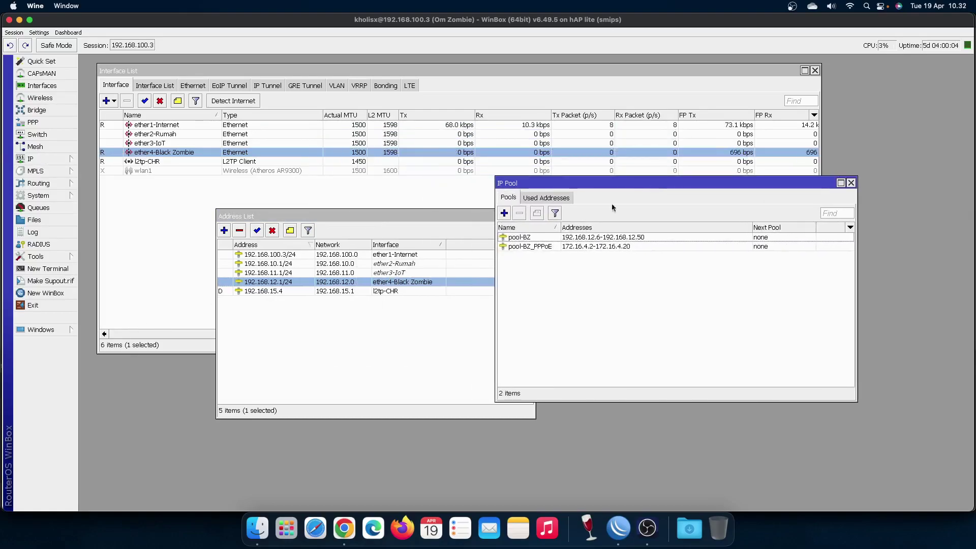
left_click(504, 213)
left_click_drag(433, 233, 627, 315)
left_click(591, 329)
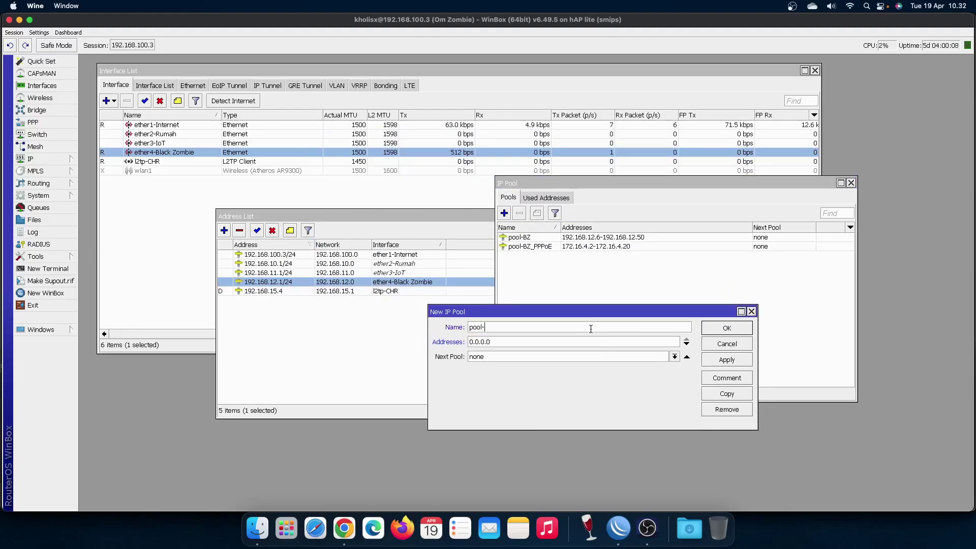
key("Tab")
type("192.168.10.2-192.168.10.20")
key("Return")
left_click(574, 254)
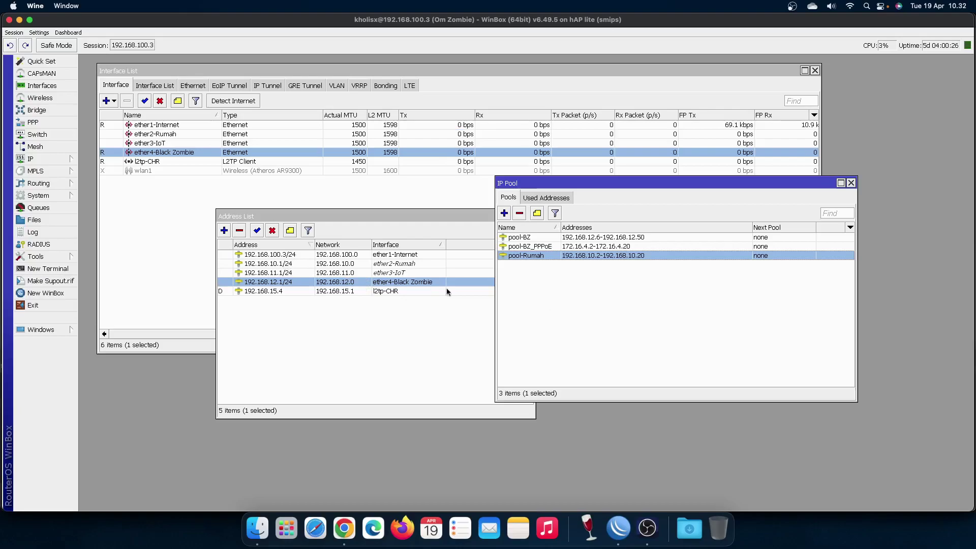
Step: Add an IP pool named pool-IoT with the address range 192.168.11.2-192.168.0.50
left_click(537, 306)
left_click(504, 214)
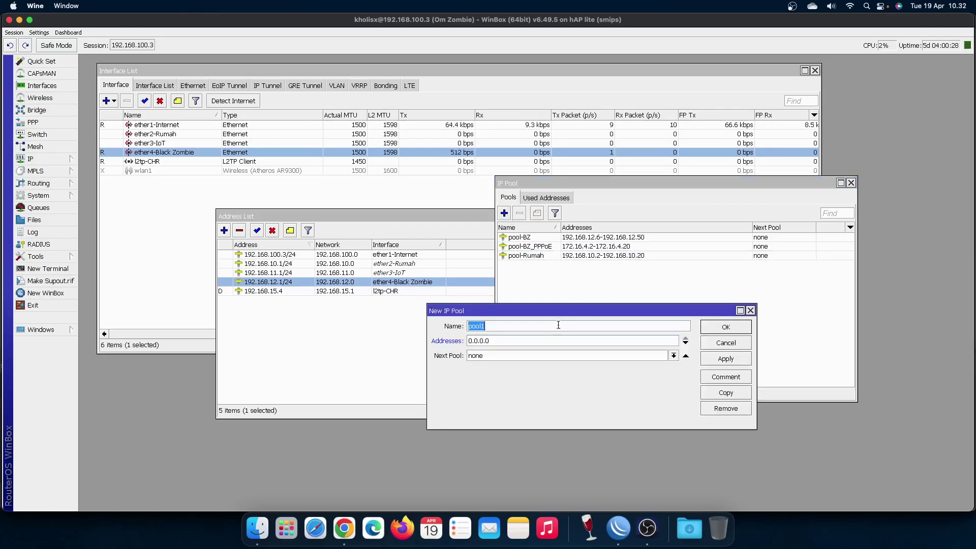
left_click(525, 327)
key("BackSpace")
type("-IoT")
key("Tab")
type("192.168.11.2-192.168.")
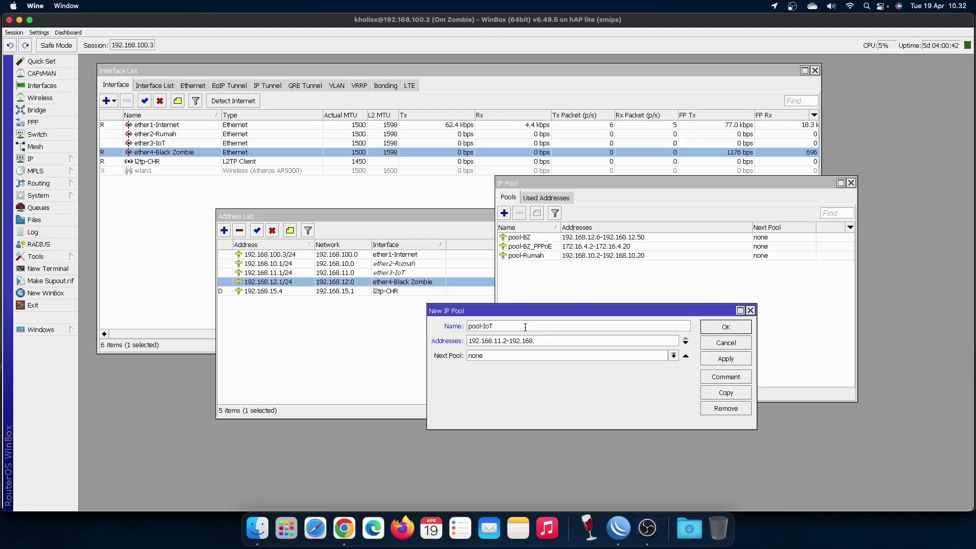
type("50")
key("Return")
Step: Sort the IP pools by their address ranges and move the Address List window away from the pool list
left_click(616, 230)
mouse_move(614, 246)
left_mouse_down()
mouse_move(612, 262)
mouse_move(614, 245)
left_mouse_up()
left_click(614, 247)
left_click(619, 293)
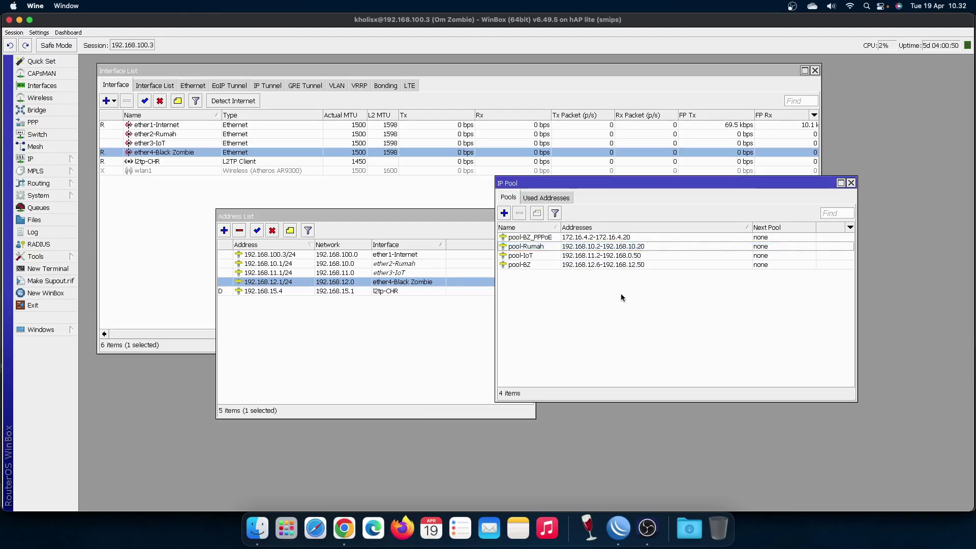
left_click_drag(287, 221, 192, 243)
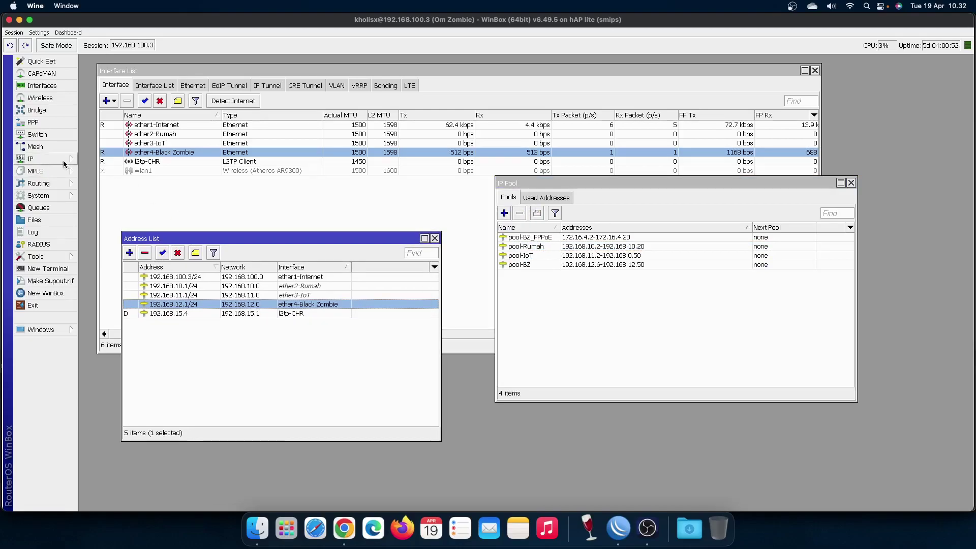
Step: Open the DHCP server's network list and move its window clear of the Address List entries
left_click(32, 159)
left_click(121, 234)
left_click_drag(390, 155, 509, 155)
left_click(346, 171)
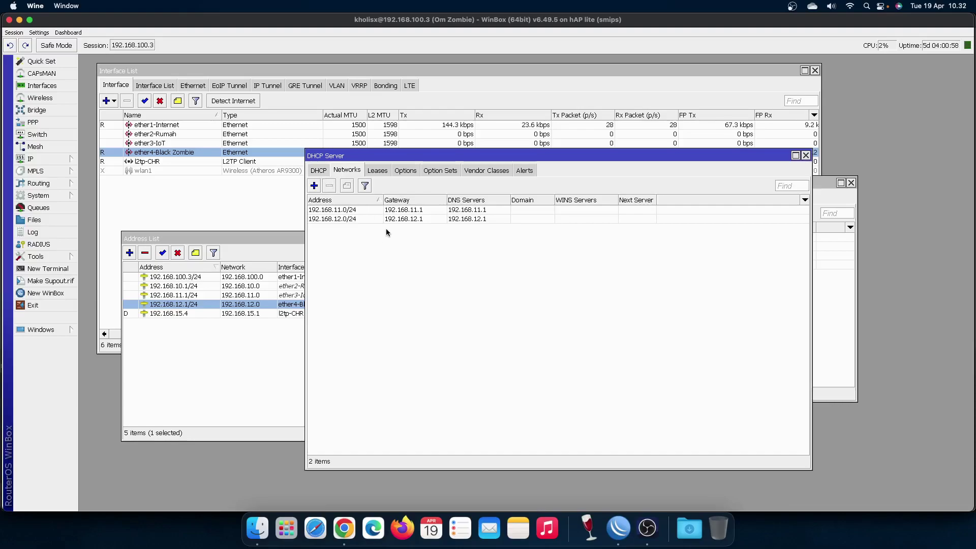
left_click_drag(453, 156, 523, 162)
left_click(389, 176)
left_click(416, 175)
Step: Start a new DHCP network for 192.168.10.0/24 with the gateway 192.168.10.1
left_click(384, 191)
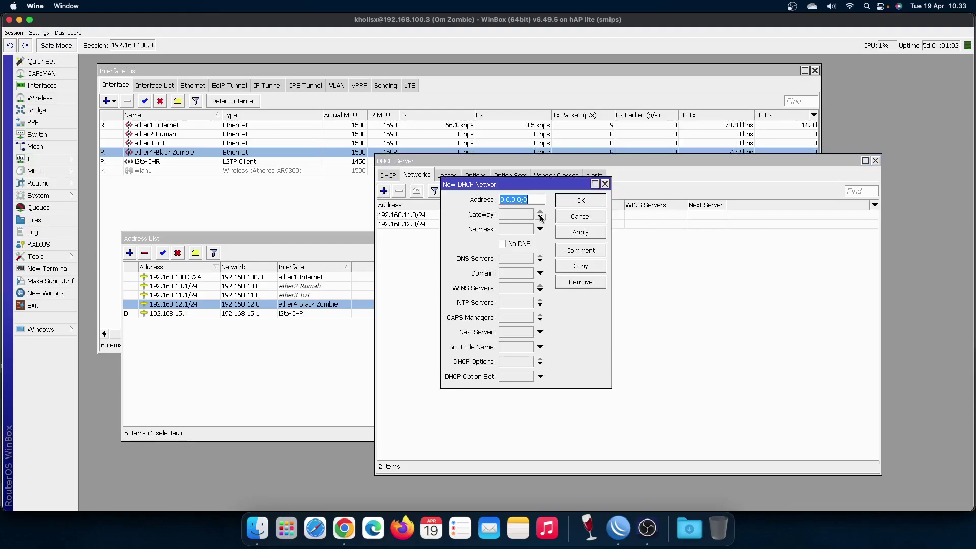
type("192")
type(".168")
type(".1")
type("0.0/24")
key("Tab")
type("192.167")
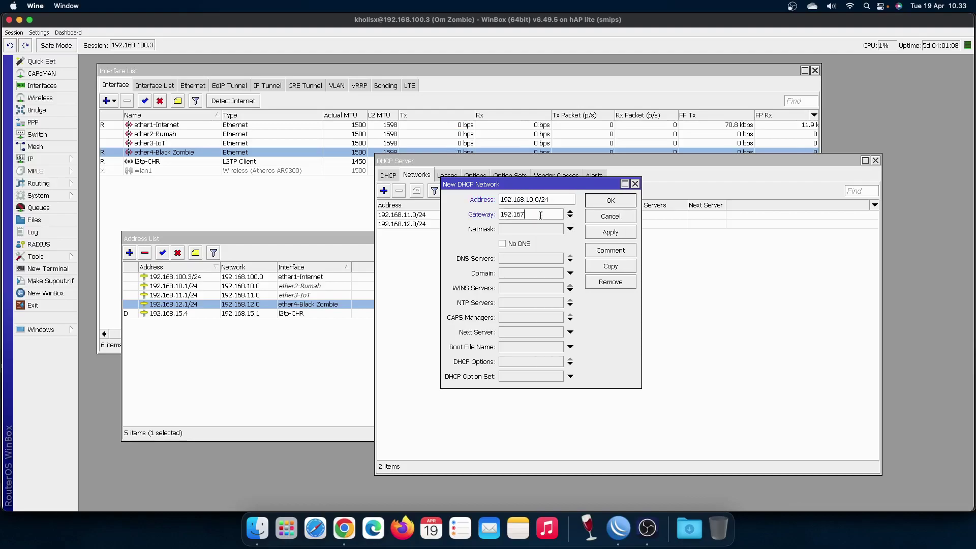
type(".10.1")
Step: Set the new DHCP network's netmask to 24 and its DNS server to 192.168.10.1, and save it
key("Tab")
type("24")
key("Tab")
type("192.")
key("BackSpace")
type("68.10.1")
key("Return")
Step: Start a new DHCP server named dhcp-Rumah on the ether2-Rumah interface
left_click(395, 176)
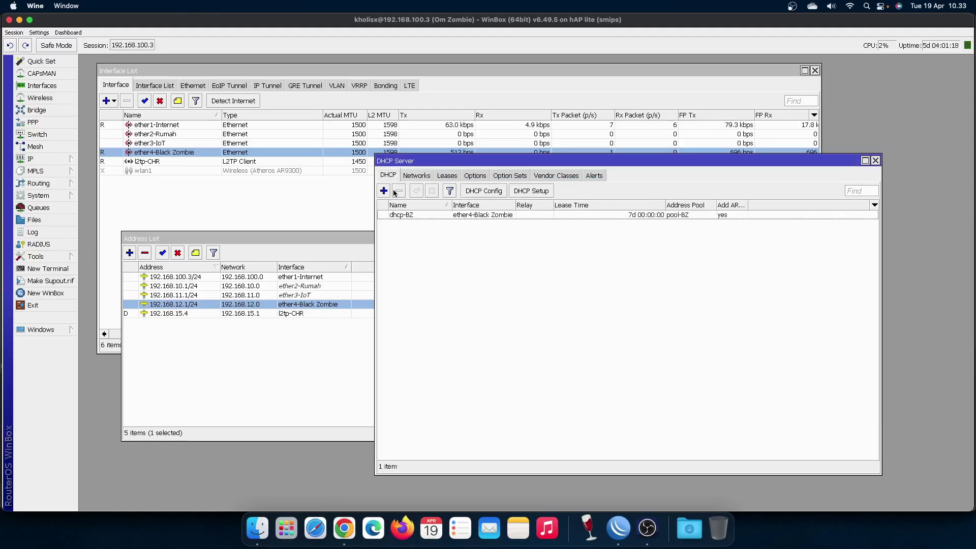
left_click(384, 191)
left_click(428, 166)
left_click(426, 181)
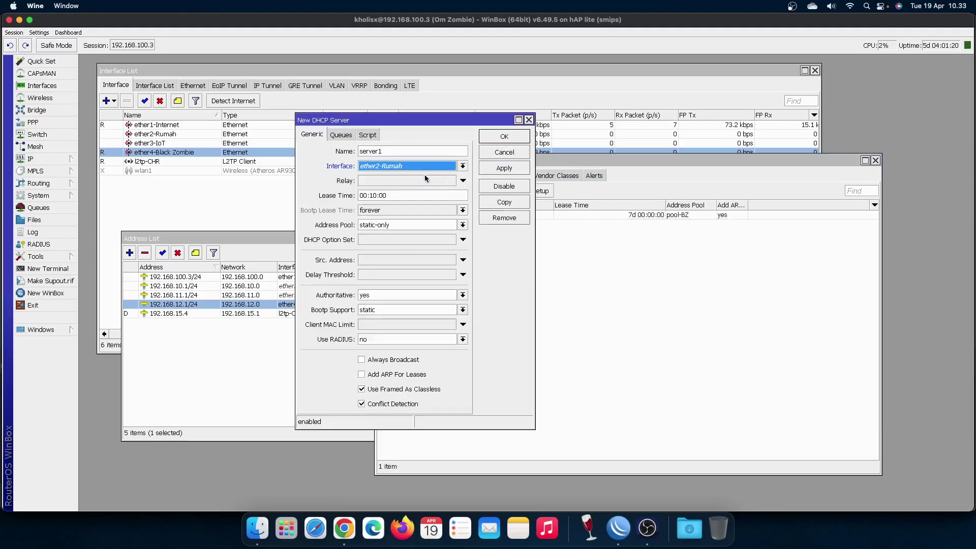
double_click(423, 152)
type("dhcp-Rumah")
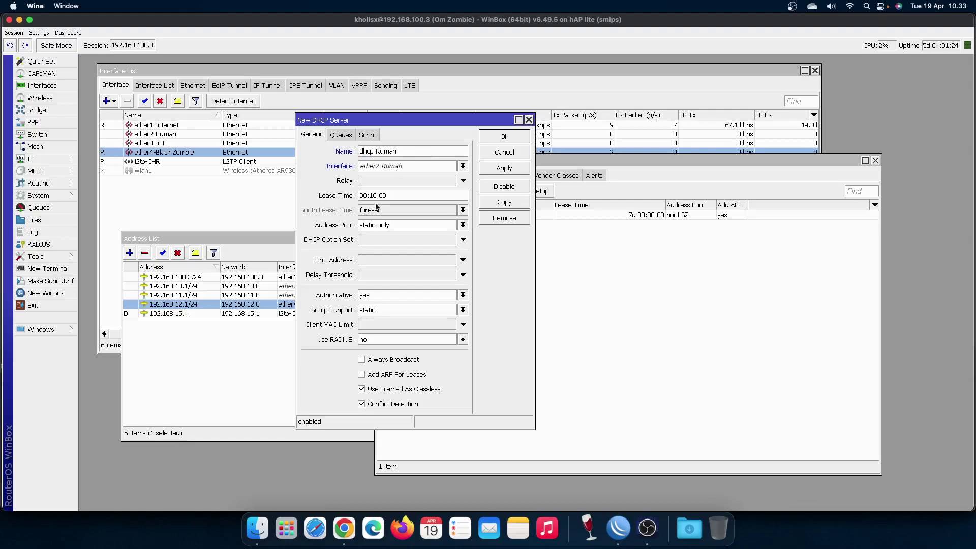
Step: Set the lease time of the dhcp-Rumah server to 24:00:00
type("0")
key("Left")
key("Left")
key("Left")
key("BackSpace")
key("BackSpace")
type("24")
Step: Assign the pool-Rumah address pool to dhcp-Rumah and enable Add ARP For Leases, saving the server
left_click(391, 227)
left_click(386, 260)
left_click(392, 375)
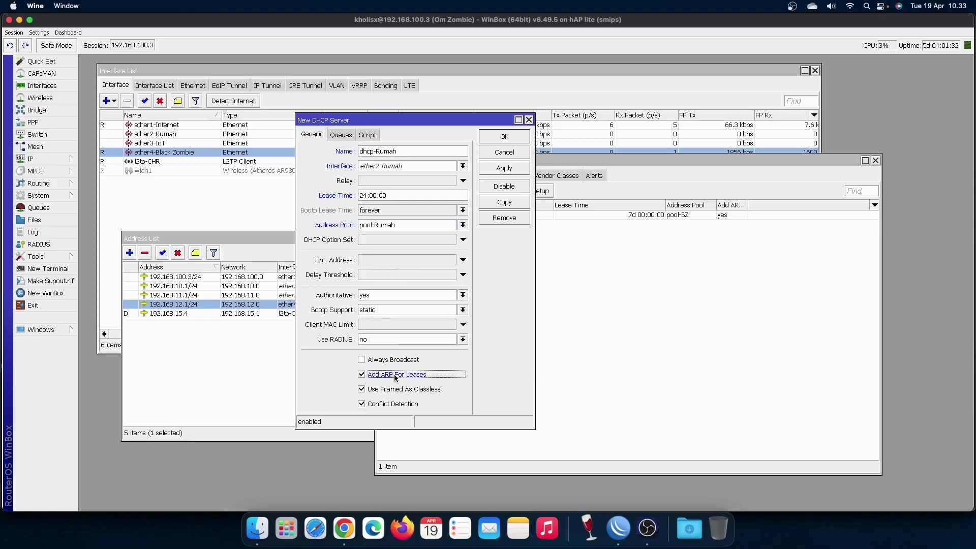
left_click(515, 169)
left_click(511, 141)
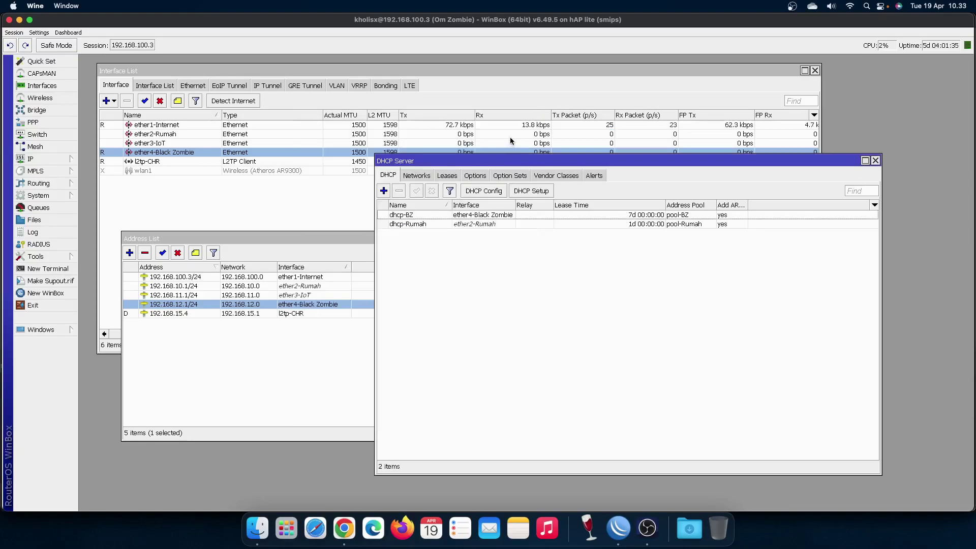
Step: Start a new DHCP server named dhcp-IoT on the ether3-IoT interface with a lease time of 7d 00:00:00
left_click(384, 191)
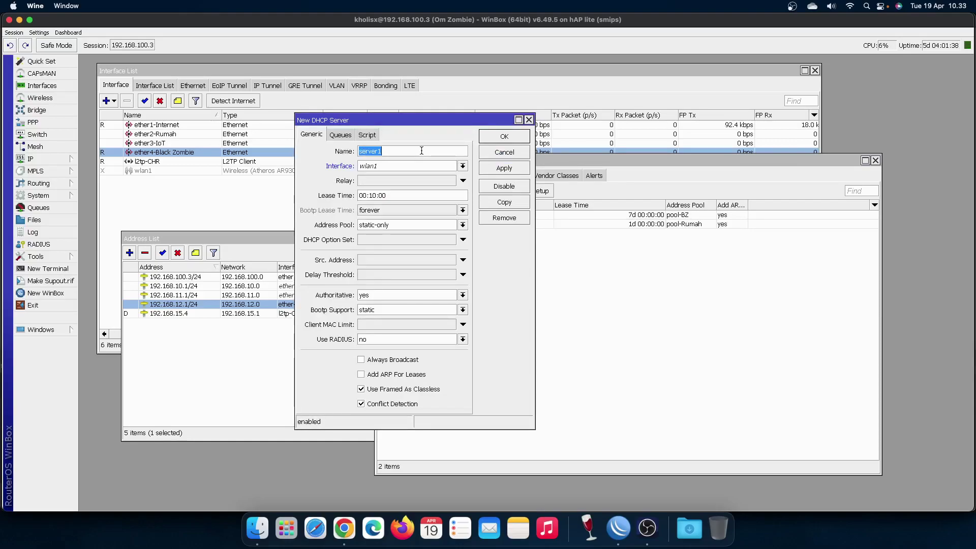
type("dhcp-IoT")
key("Tab")
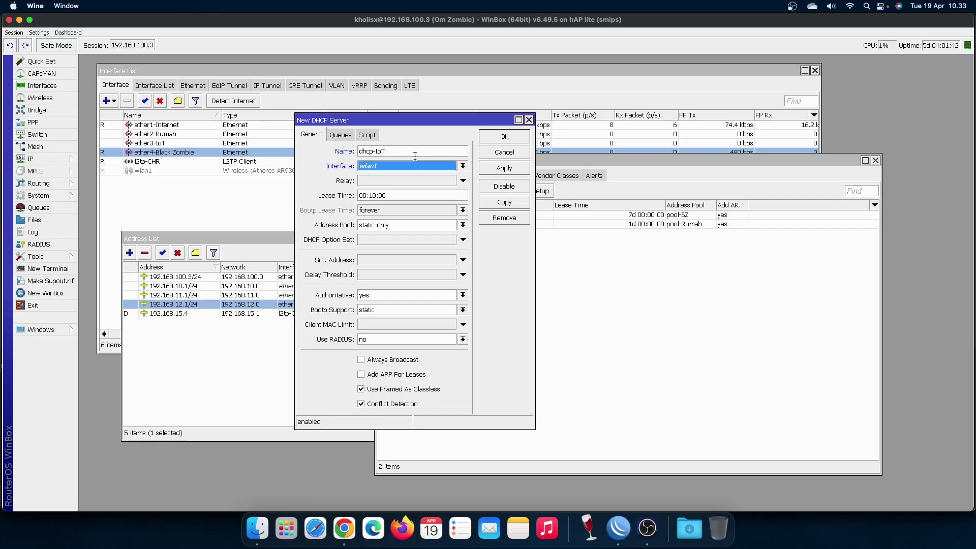
left_click(412, 165)
left_click(382, 192)
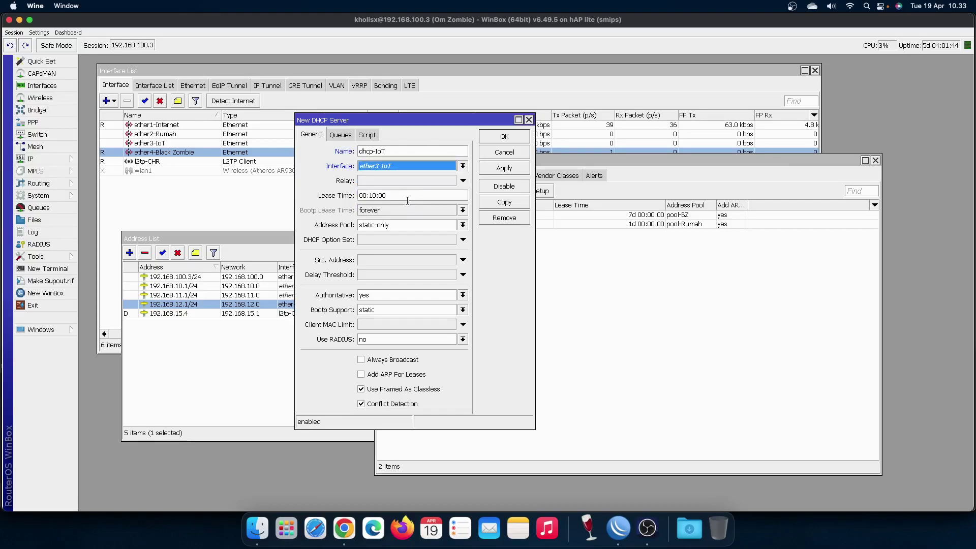
left_click(374, 195)
type("00")
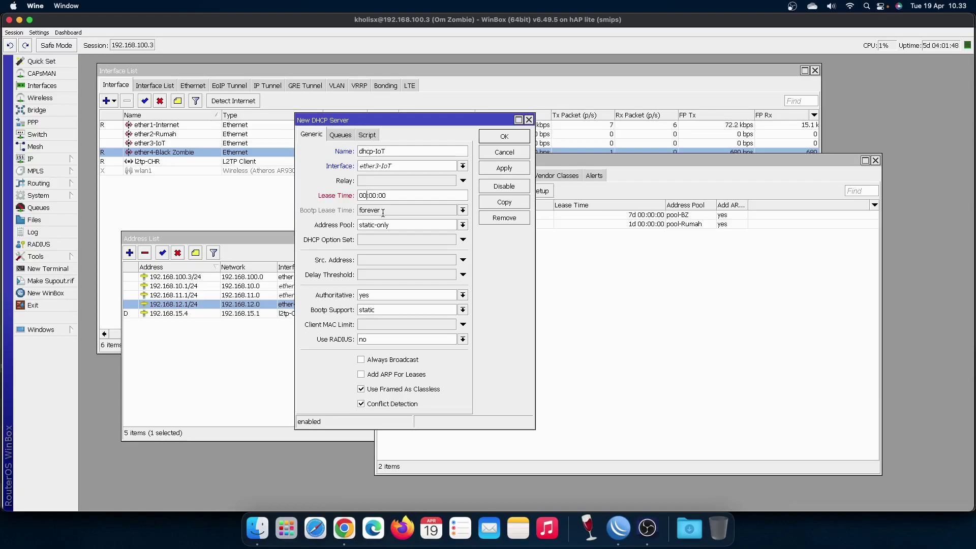
type("d")
Step: Assign the pool-IoT address pool to dhcp-IoT and enable Add ARP For Leases, saving the server
left_click(375, 225)
left_click(397, 253)
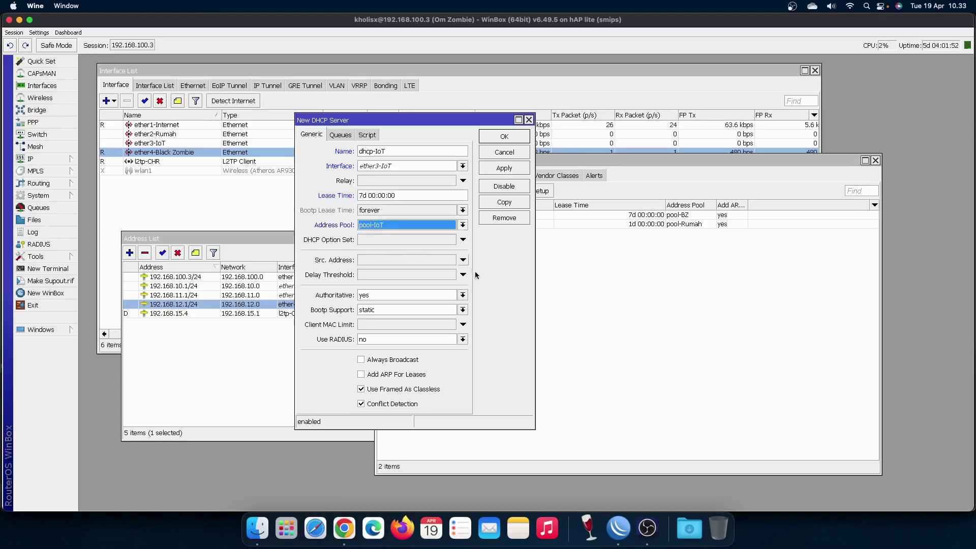
left_click(396, 374)
left_click(515, 167)
left_click(505, 137)
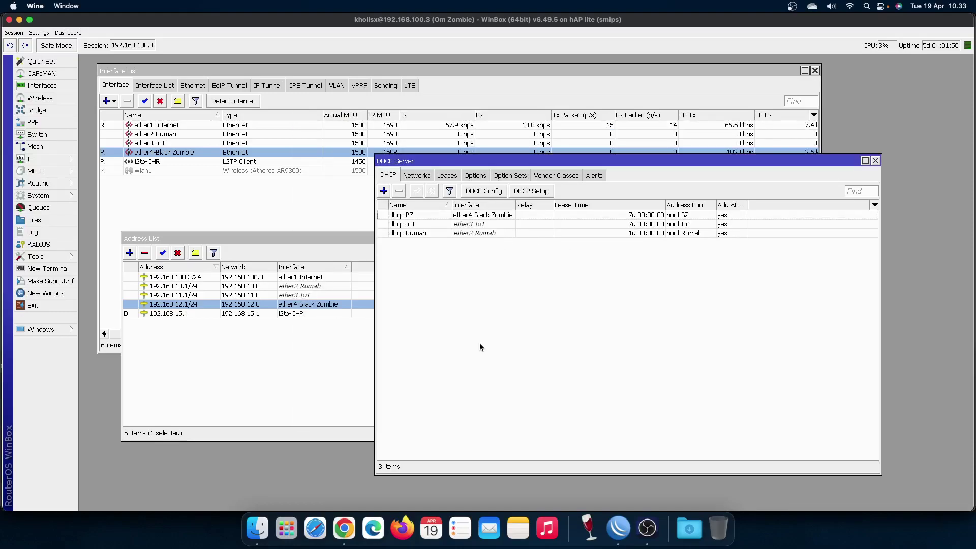
Step: Compare the ether2-Rumah and ether3-IoT interfaces with their entries in the DHCP server and address lists
left_click(157, 134)
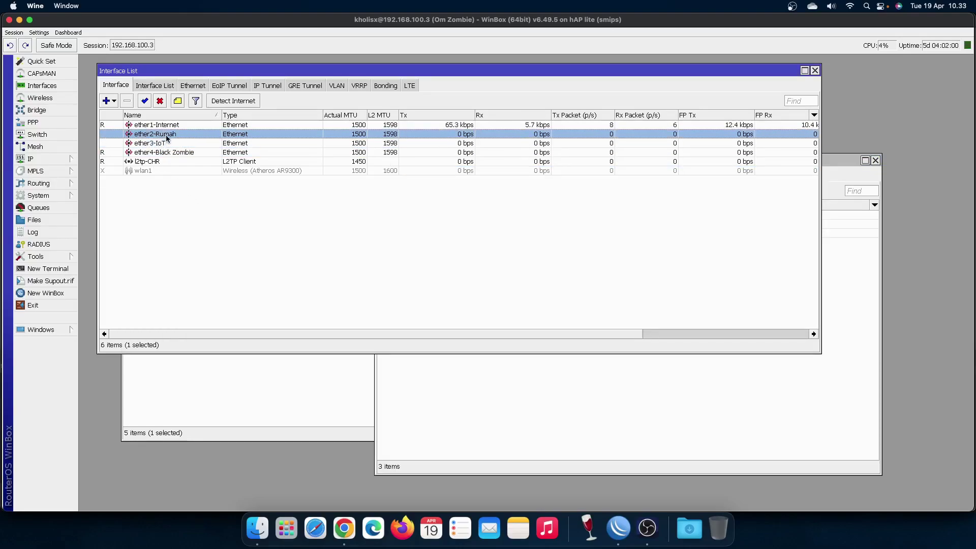
left_click(172, 143)
left_click(516, 411)
left_click(310, 407)
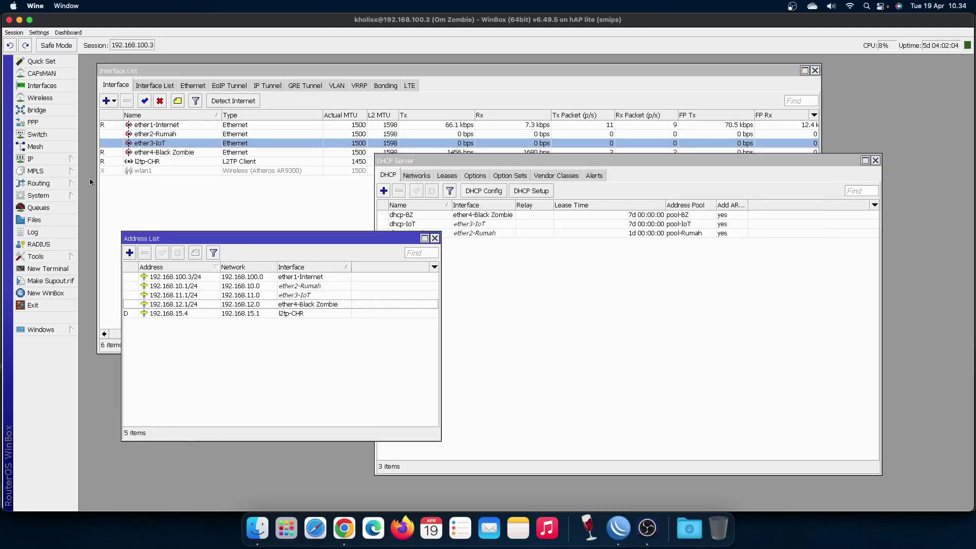
Step: Examine the output interface of the firewall's srcnat masquerade rule and the list of filter rules
left_click(51, 159)
left_click(101, 269)
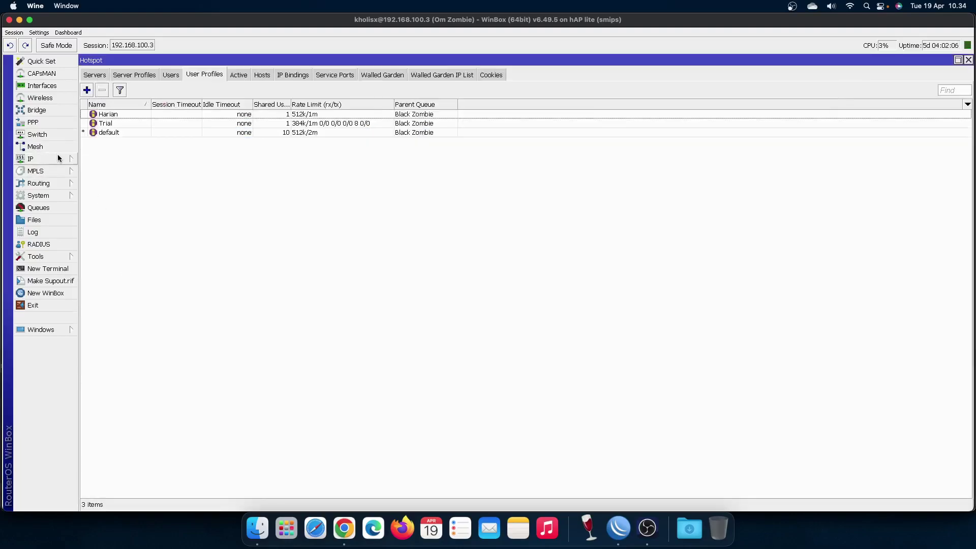
left_click(57, 155)
left_click(124, 258)
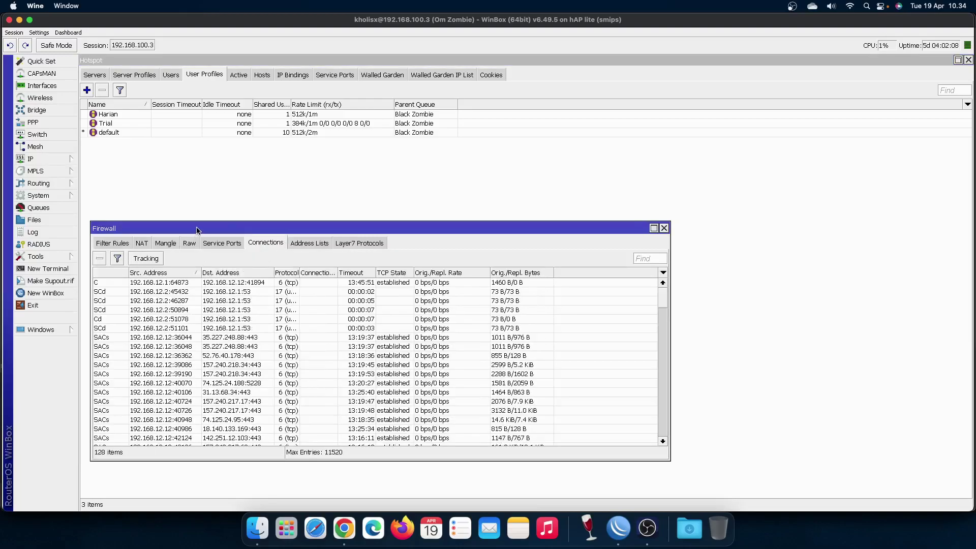
left_click_drag(197, 230, 394, 200)
left_click(338, 214)
left_click(374, 271)
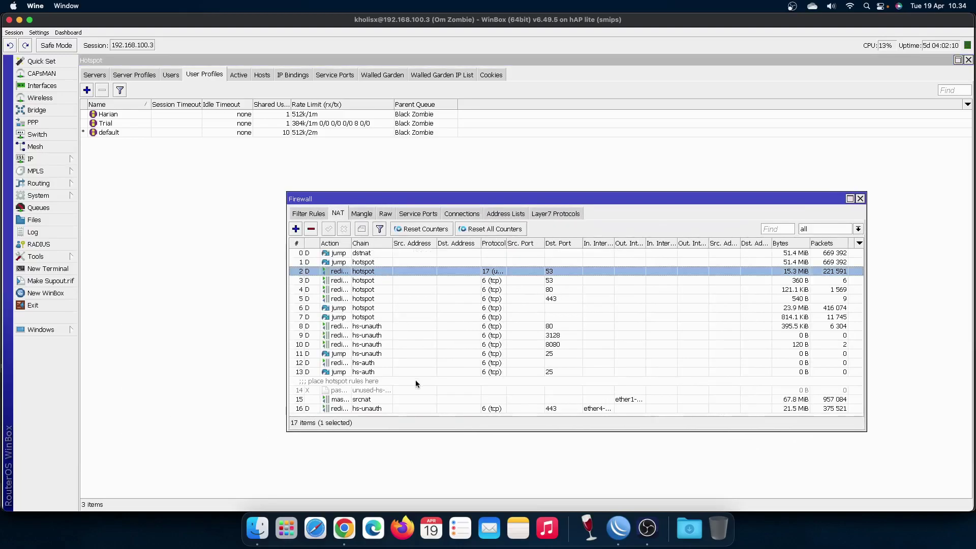
left_click(401, 399)
left_click_drag(646, 243, 685, 243)
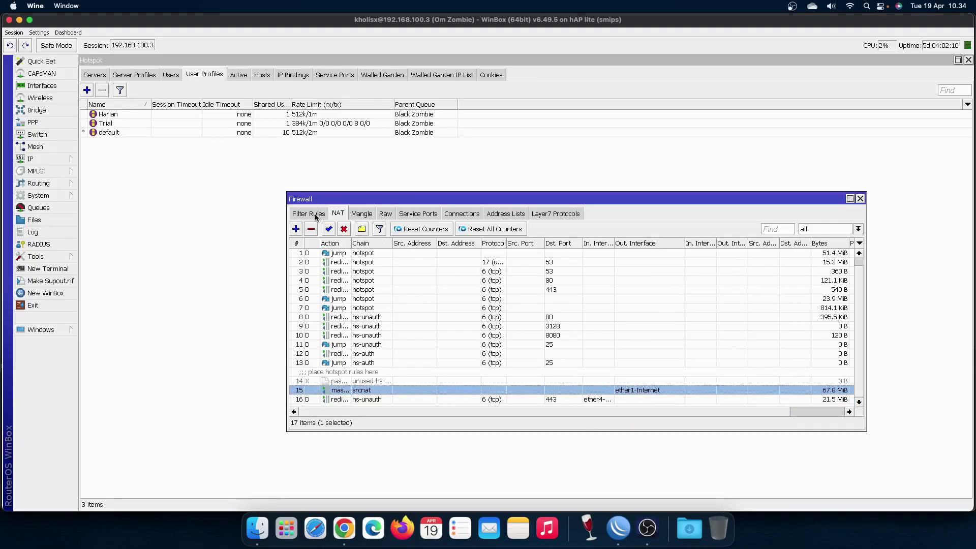
left_click(318, 216)
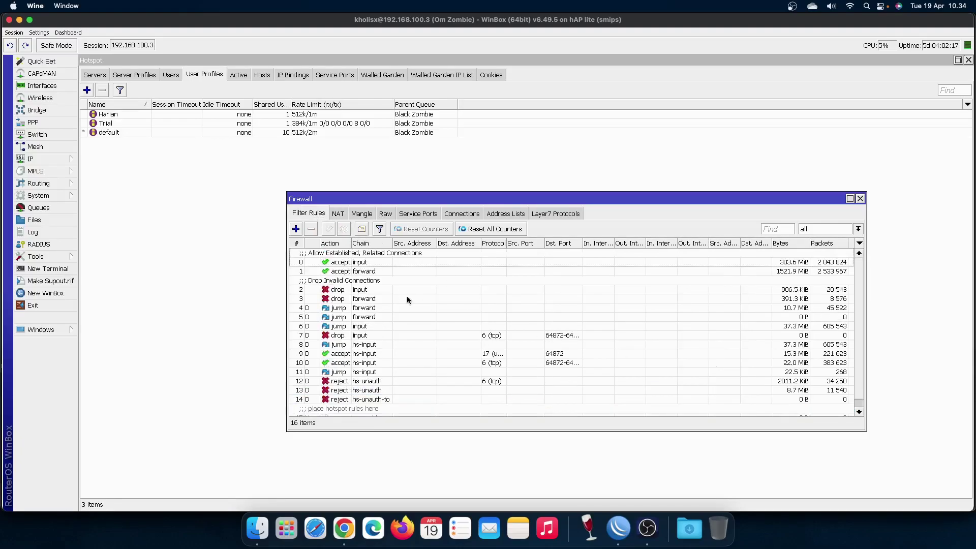
Step: Close the Firewall, Hotspot, DHCP Server, Address List, Interface List and IP Pool windows
left_click(860, 199)
left_click(969, 60)
left_click(877, 160)
left_click(435, 238)
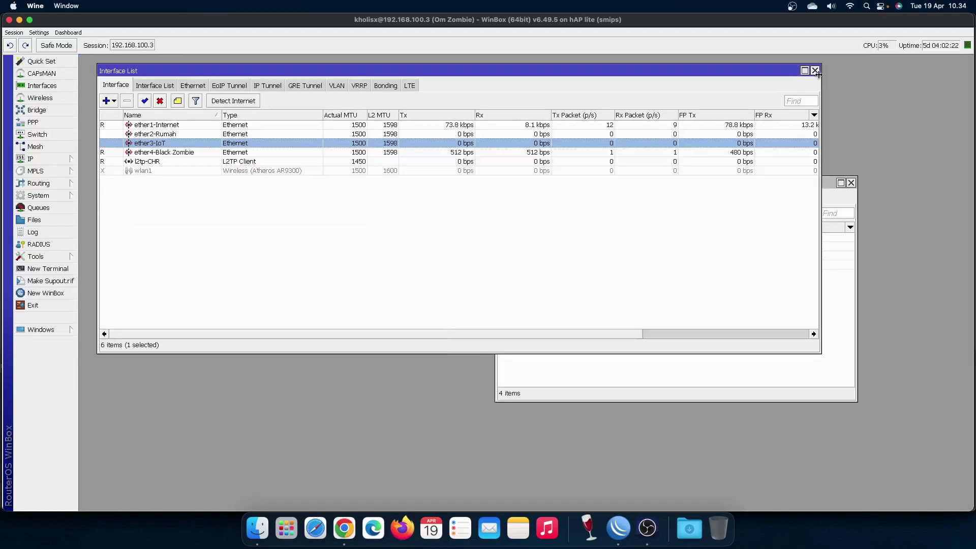
left_click(816, 70)
left_click(852, 183)
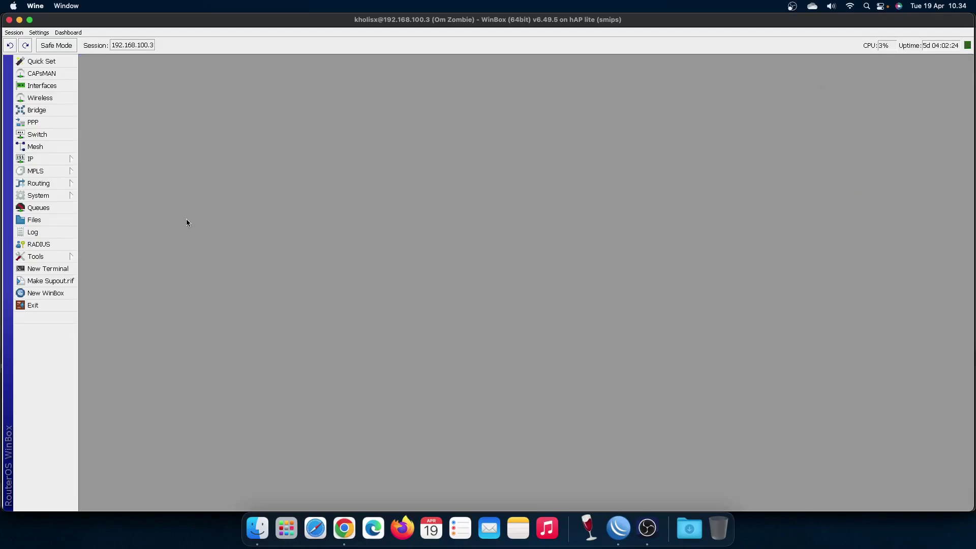
Step: Reopen the Interface List on the Ethernet interfaces and widen the name column to fit the full names
left_click(66, 86)
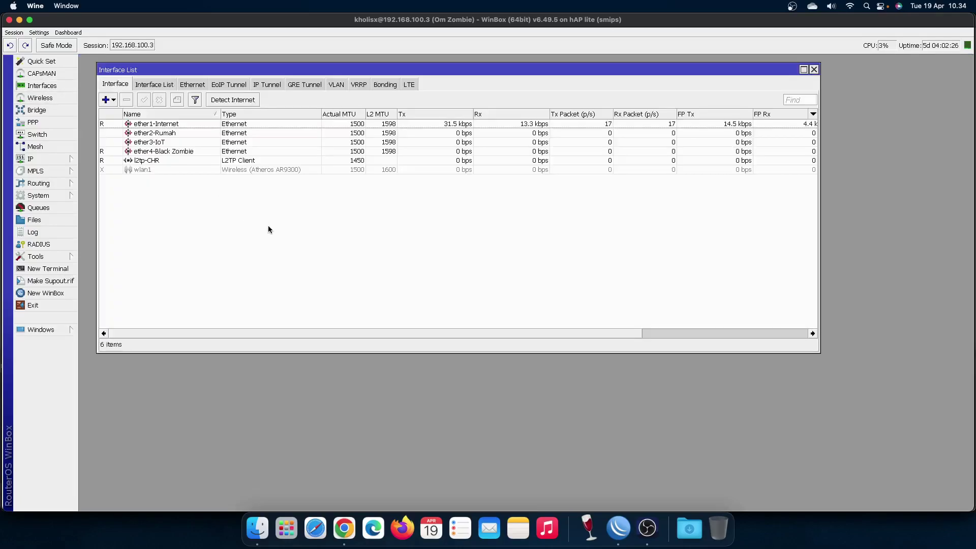
left_click_drag(304, 70, 283, 71)
left_click(171, 84)
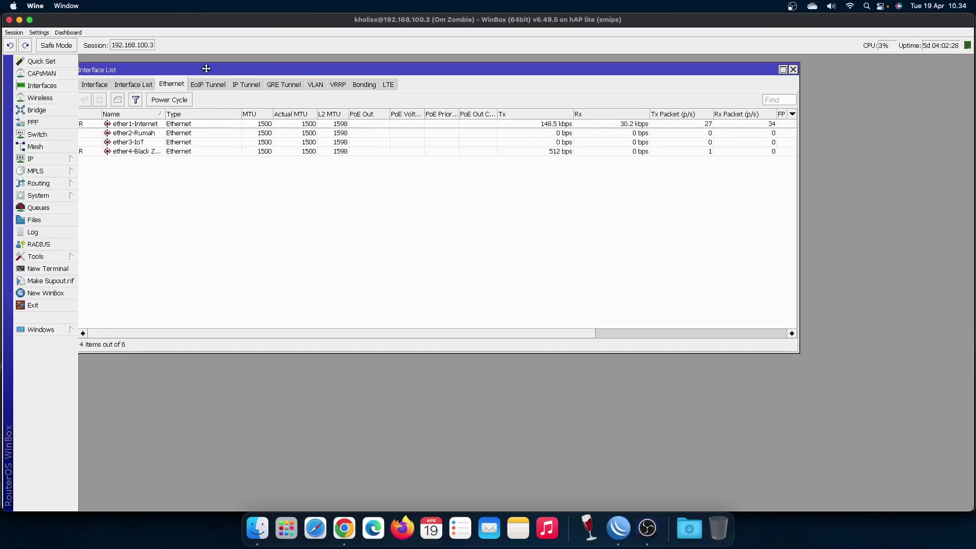
left_click_drag(203, 72, 226, 71)
left_click_drag(187, 114, 218, 114)
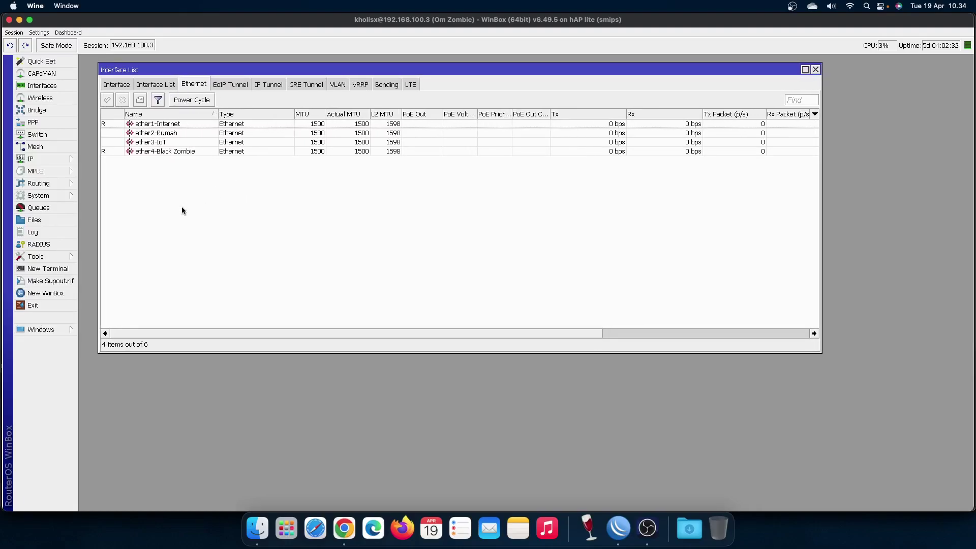
Step: Open the Queue List and look through its interface queues, queue tree, queue types and simple queues
left_click(59, 212)
left_click_drag(331, 232, 444, 201)
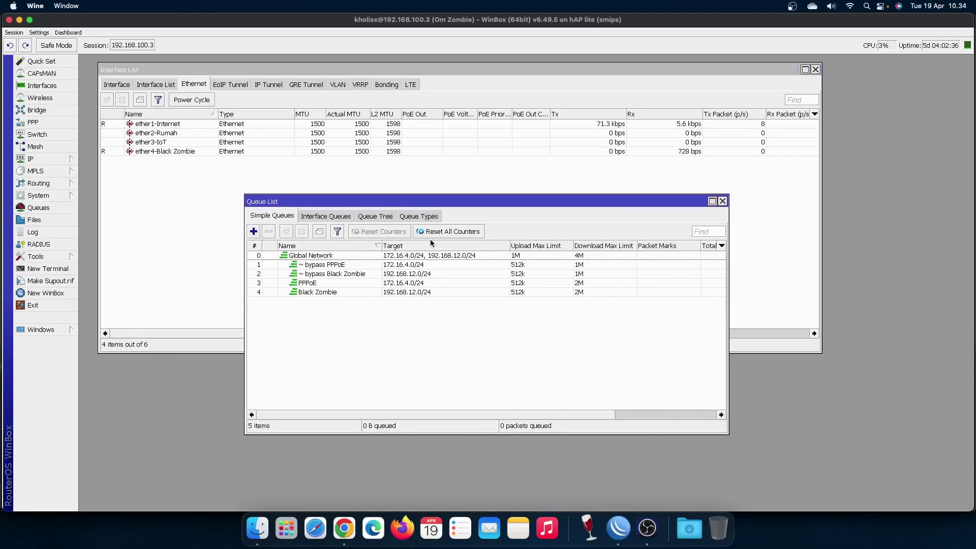
left_click(317, 217)
left_click(373, 217)
left_click(420, 218)
left_click(389, 218)
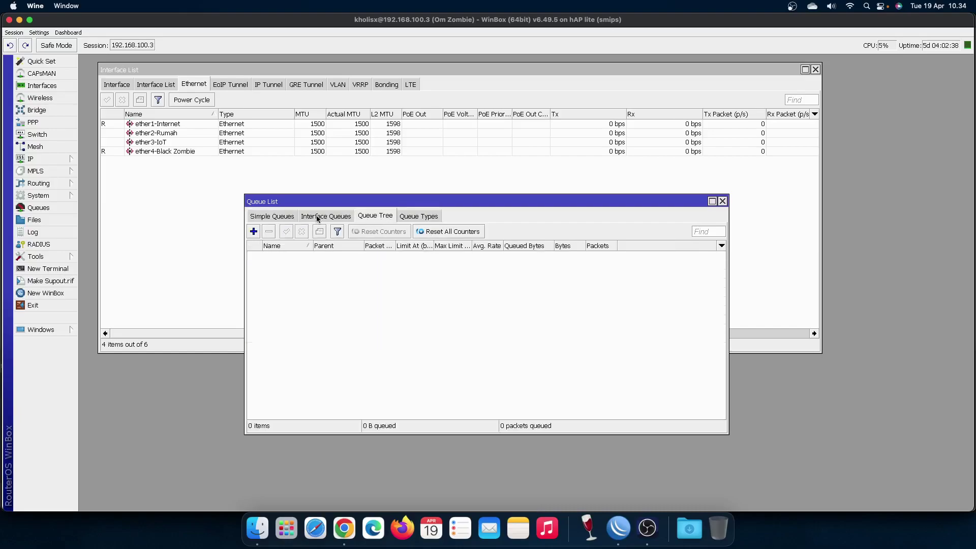
left_click(320, 217)
left_click(270, 220)
left_click_drag(381, 245, 382, 245)
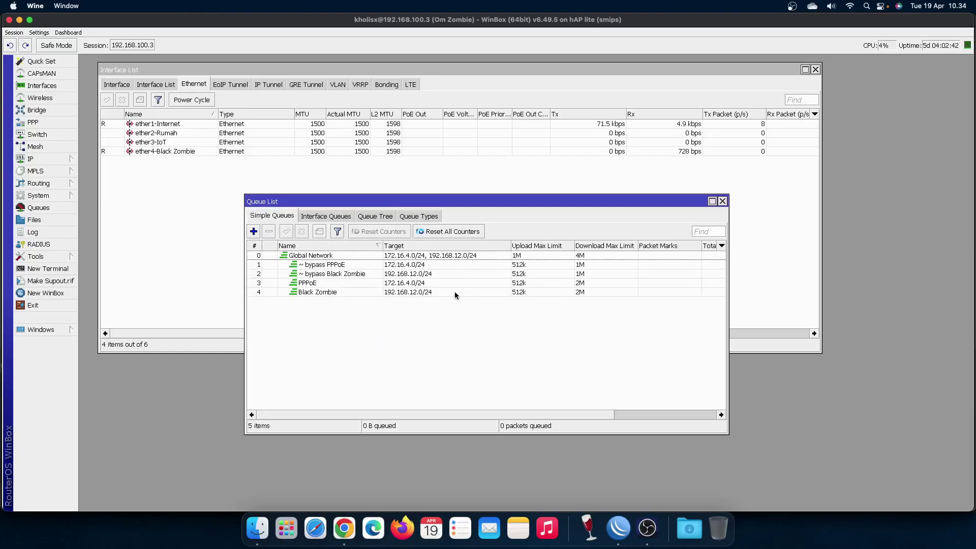
Step: Delete all existing simple queues, including Global Network and its child queues
left_click(436, 282)
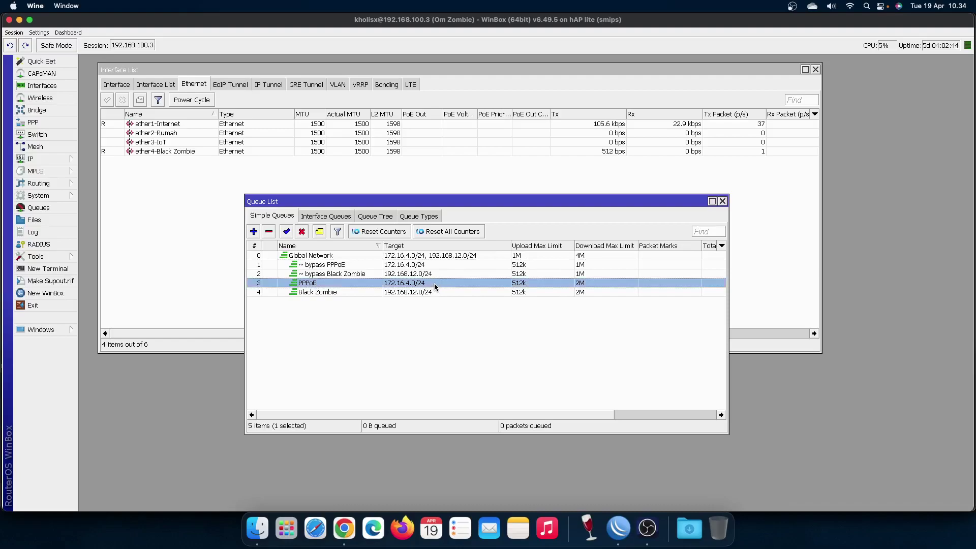
left_click(308, 258)
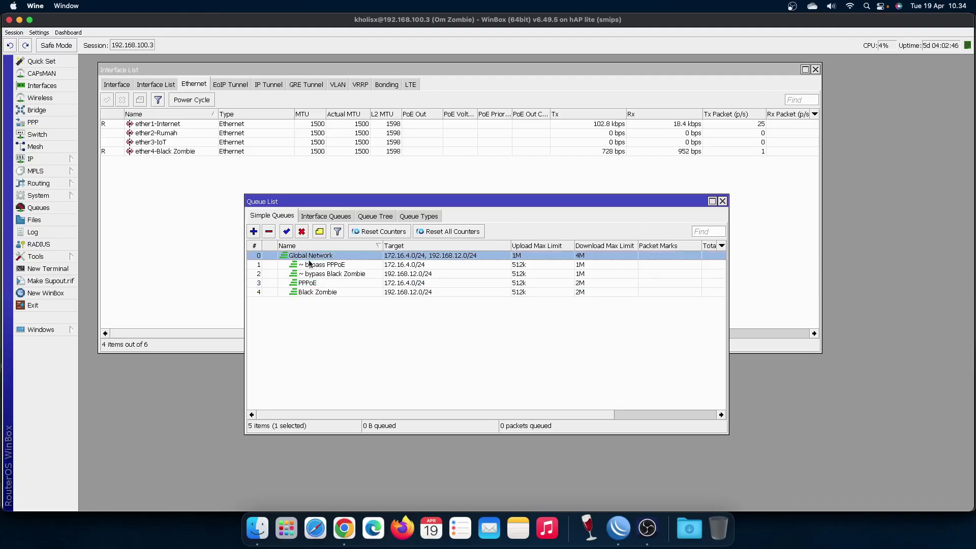
left_click(316, 266)
key("ctrl+a")
key("Delete")
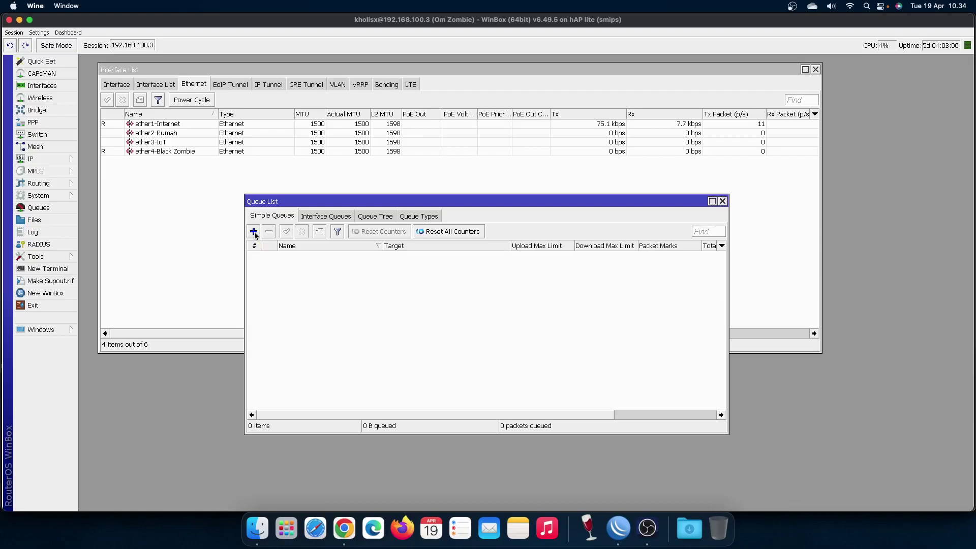
Step: Start a new simple queue and arrange its window and the Queue List so both can be seen
left_click(254, 232)
left_click_drag(456, 233, 544, 264)
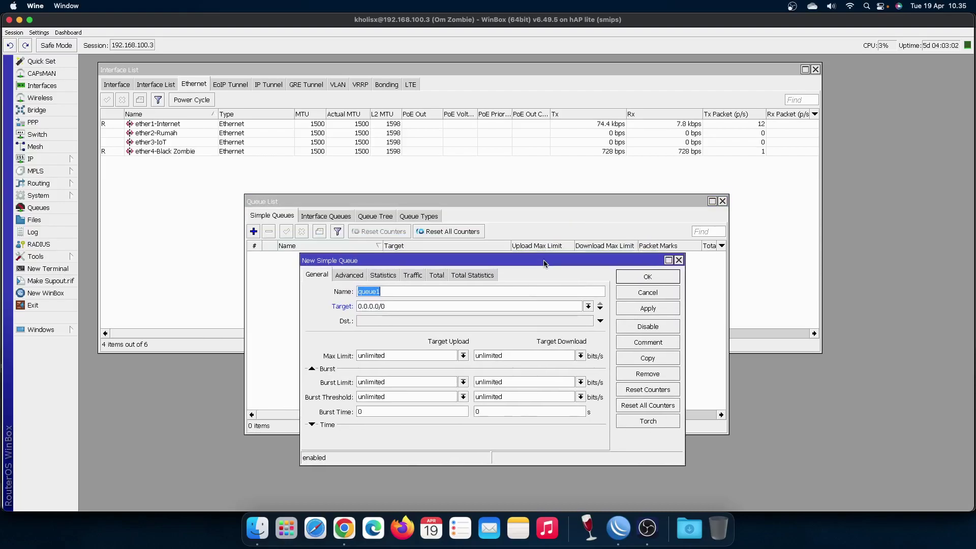
type("Glo")
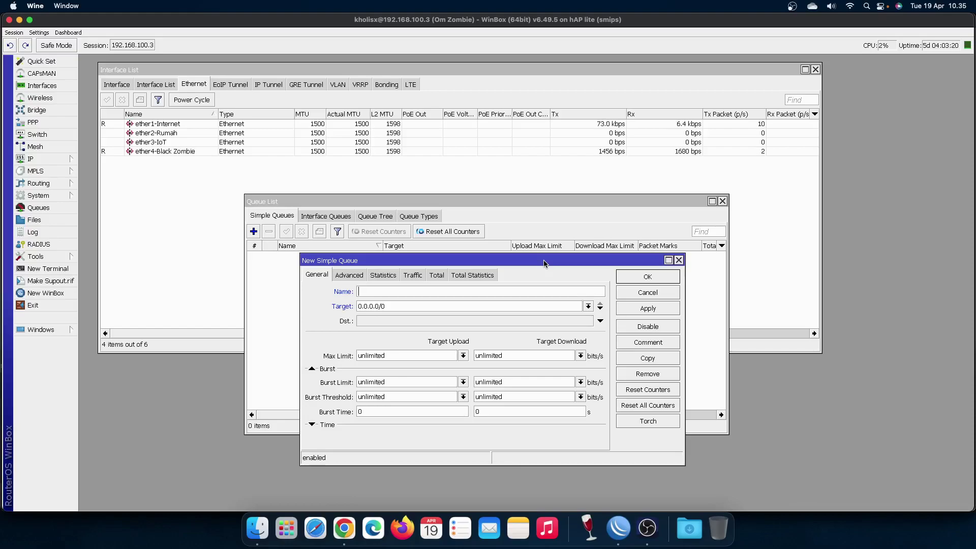
left_click_drag(522, 204, 416, 175)
left_click_drag(631, 259, 738, 253)
left_click_drag(566, 256, 571, 261)
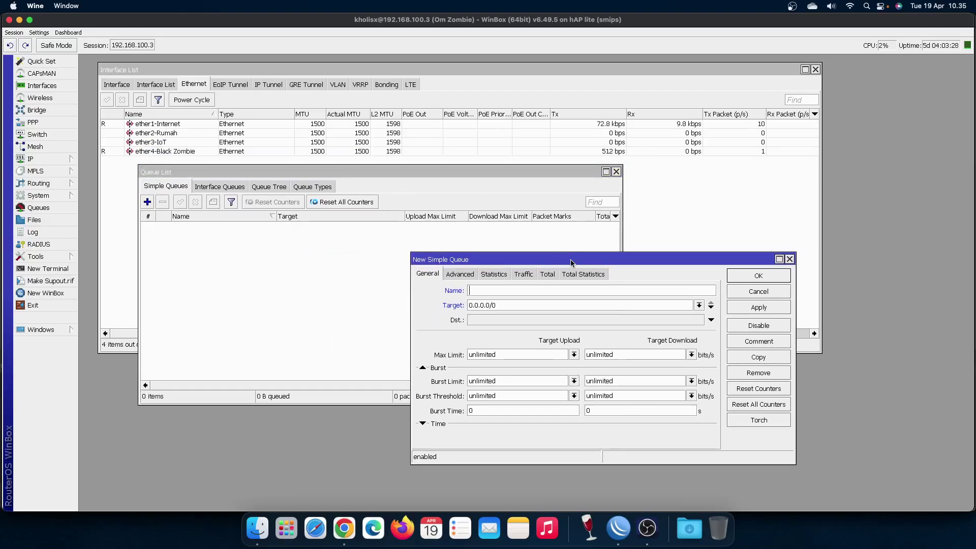
left_click(647, 525)
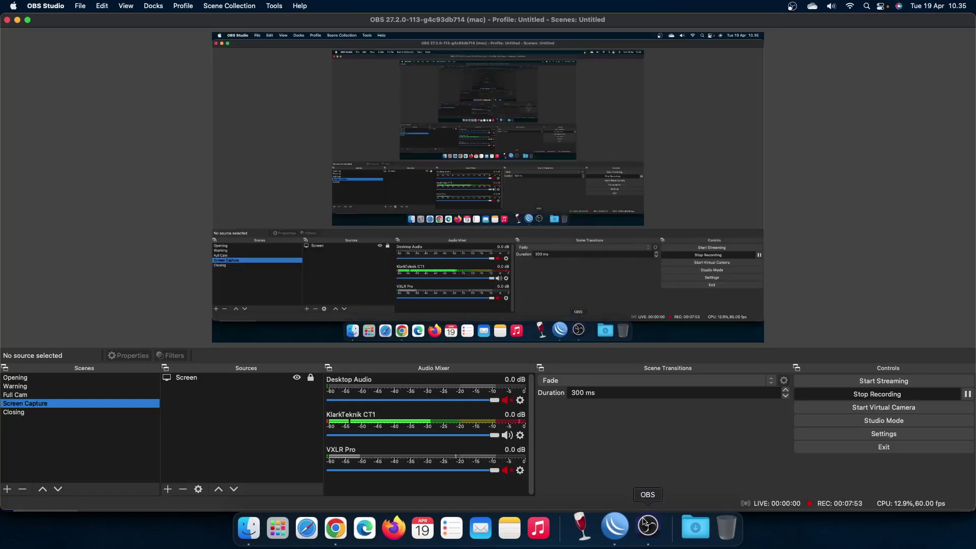
left_click(622, 526)
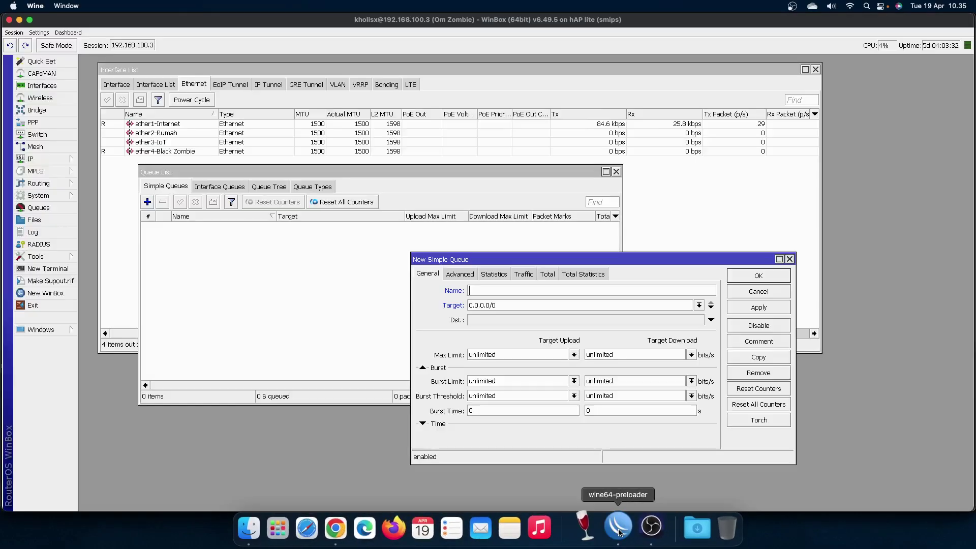
Step: Name the new simple queue Global Network
left_click(555, 292)
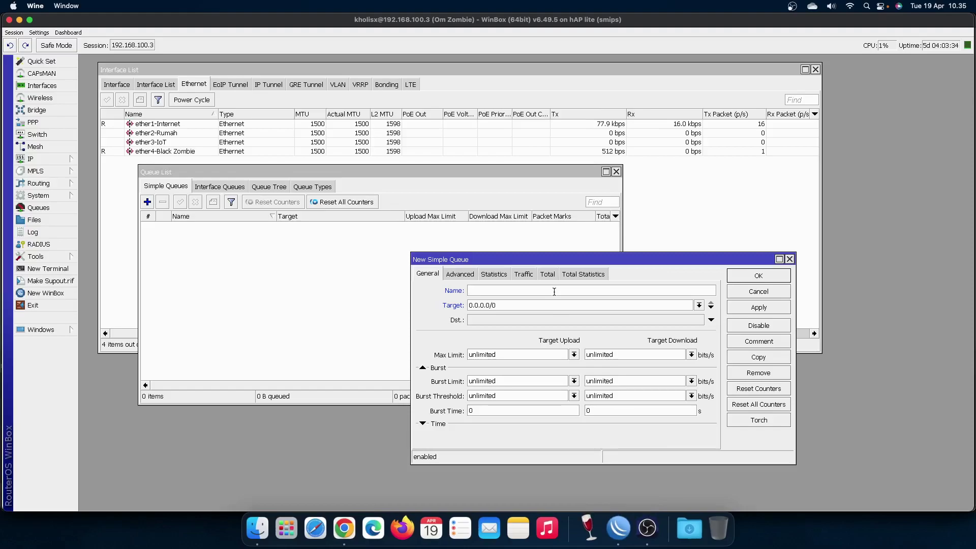
type("Global Network")
key("BackSpace")
key("BackSpace")
key("BackSpace")
key("BackSpace")
key("BackSpace")
key("BackSpace")
key("BackSpace")
key("BackSpace")
key("BackSpace")
key("BackSpace")
key("BackSpace")
key("BackSpace")
key("BackSpace")
type("Zombie")
key("BackSpace")
key("BackSpace")
key("BackSpace")
key("BackSpace")
type("Global Network")
key("Tab")
Step: Open the IP Address List and place it beside the Queue List, with the new simple queue window in front
left_click_drag(384, 176, 371, 183)
left_click(30, 159)
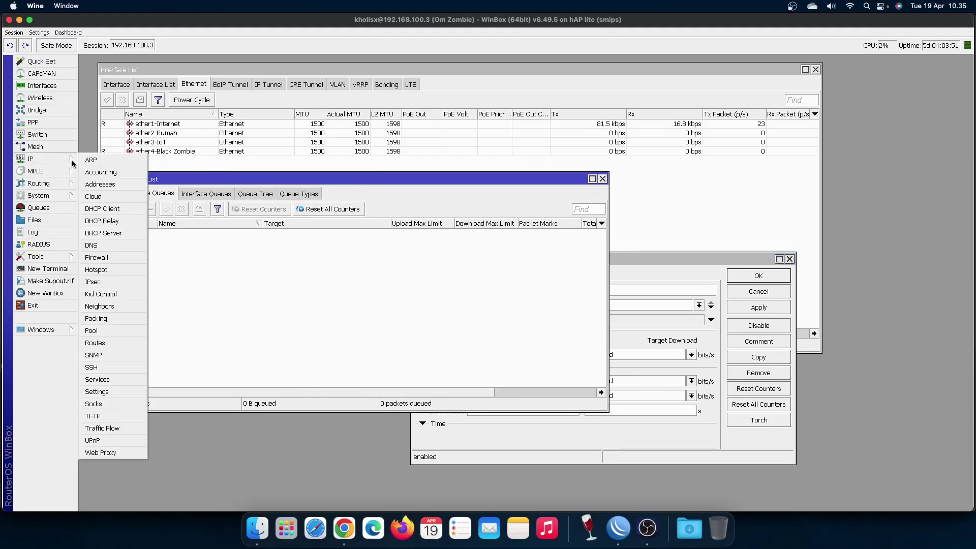
left_click(105, 185)
left_click_drag(346, 227, 802, 109)
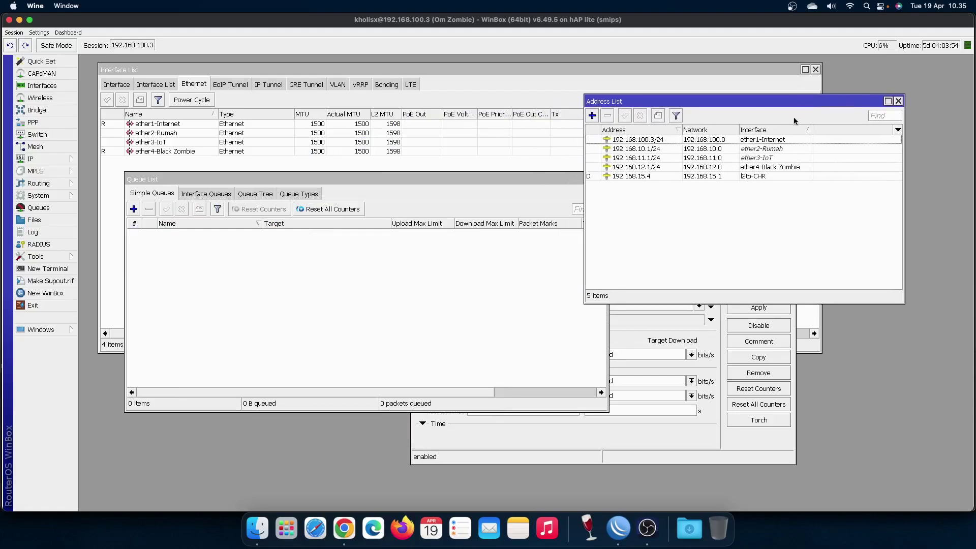
left_click_drag(734, 108, 750, 83)
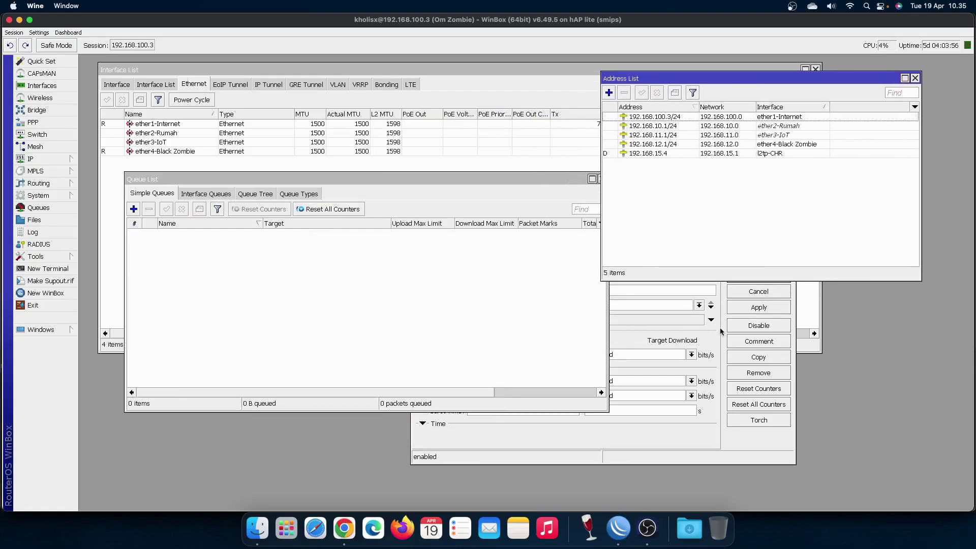
left_click(712, 339)
left_click_drag(617, 262, 613, 275)
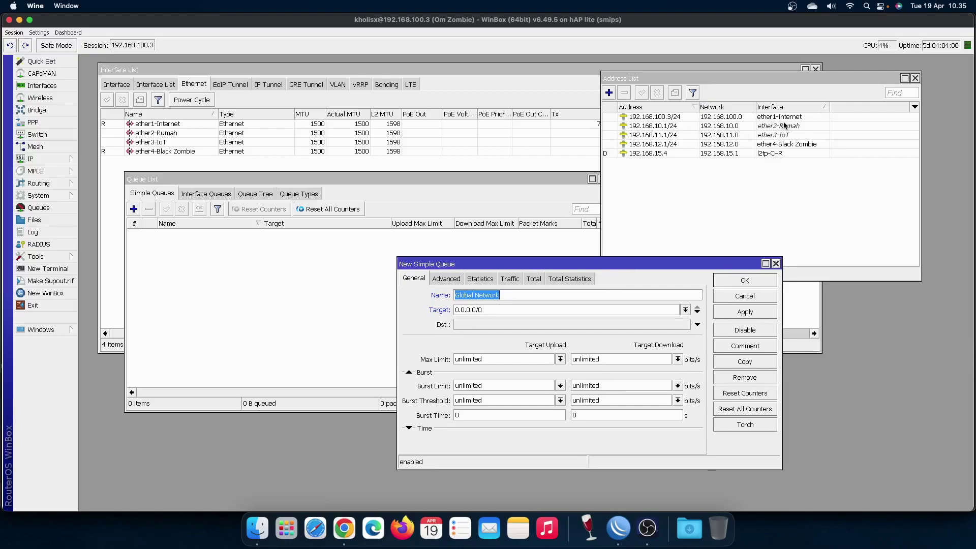
Step: Set the Global Network queue's targets to 192.168.10.0/24, 192.168.11.0/24 and 192.168.12.0/24
double_click(564, 306)
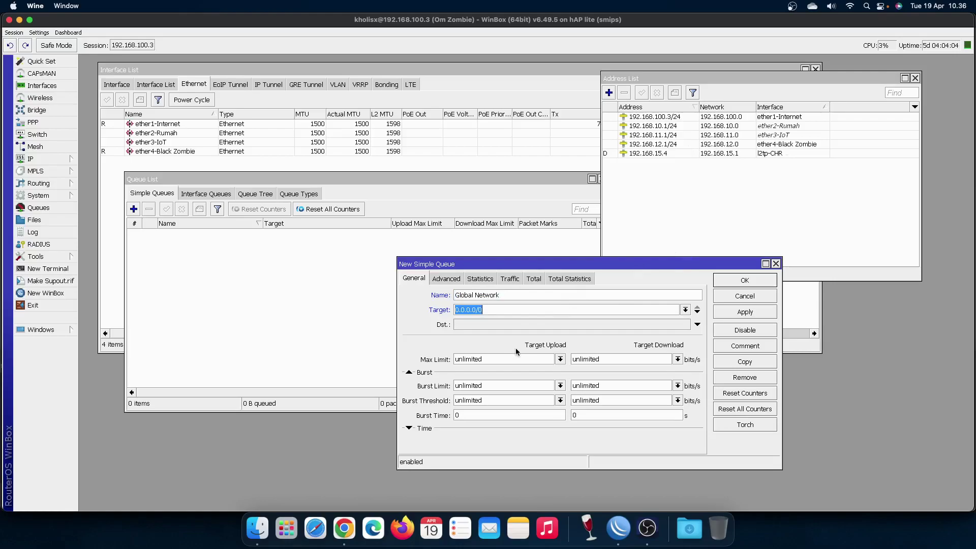
type("192.168.10.0/24")
left_click(697, 313)
type("192.168")
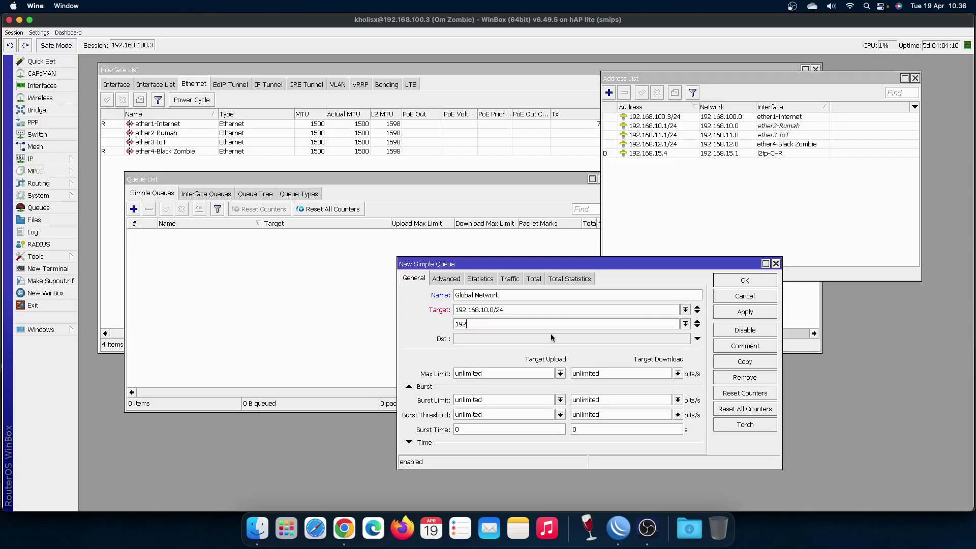
type(".11.0/24")
left_click(698, 327)
type("192.168.12.")
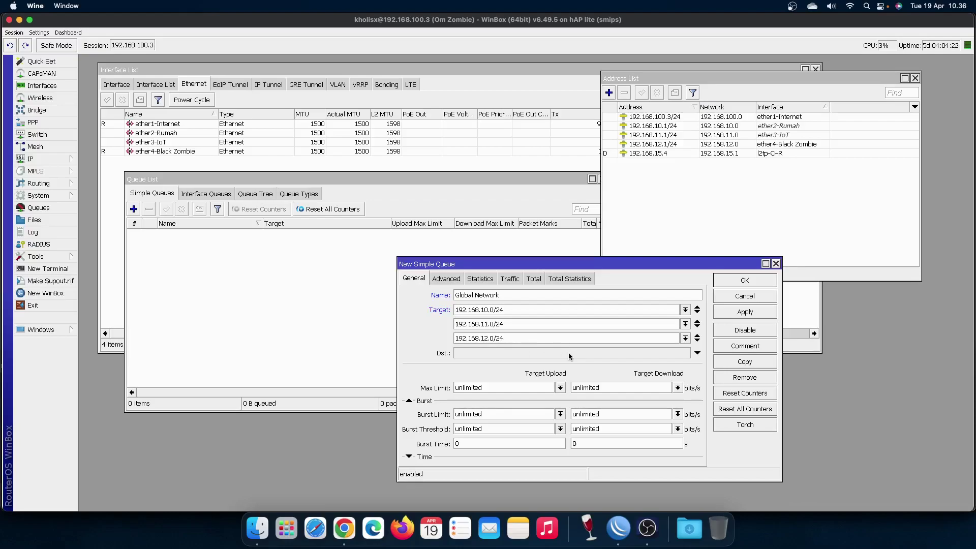
Step: Limit the Global Network queue to 6M maximum upload and 20M maximum download, and save it
left_click(561, 388)
left_click(524, 368)
left_click(678, 388)
left_click(643, 377)
type("20")
left_click(749, 318)
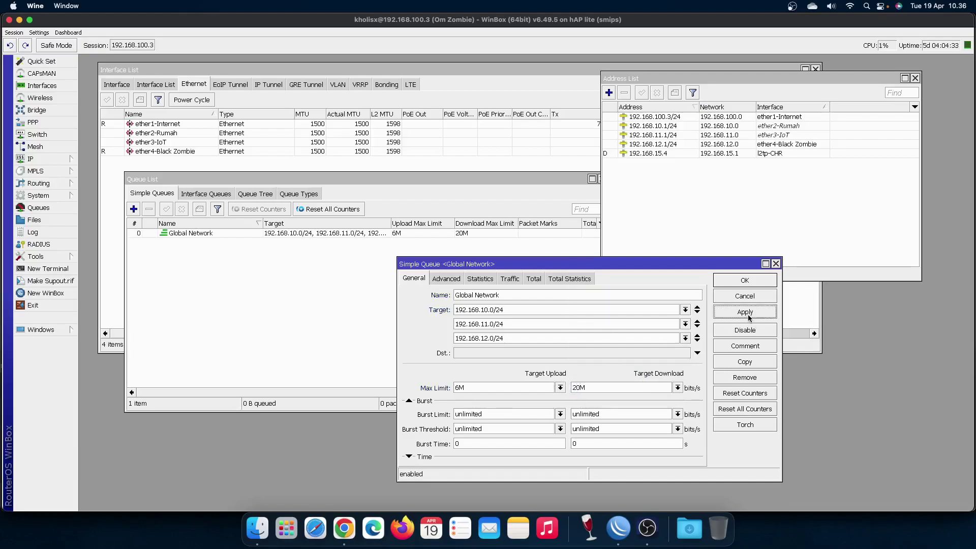
left_click(745, 280)
Step: Widen the Queue List window and its target column to show all of the Global Network queue's subnets
left_click(579, 204)
left_click_drag(609, 208, 774, 203)
left_click_drag(390, 226, 455, 226)
left_click_drag(263, 226, 246, 227)
left_click(367, 234)
left_click(421, 268)
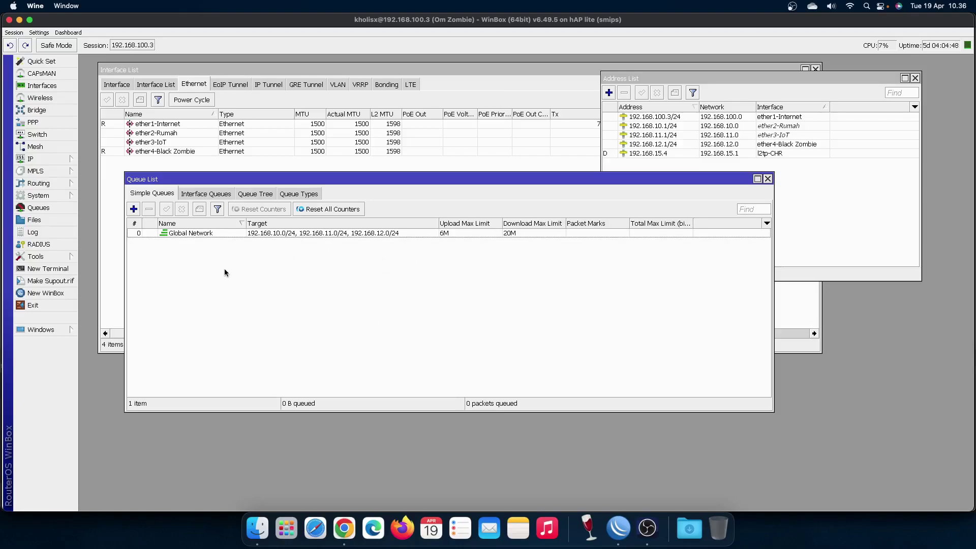
left_click(171, 234)
left_click_drag(157, 225, 159, 226)
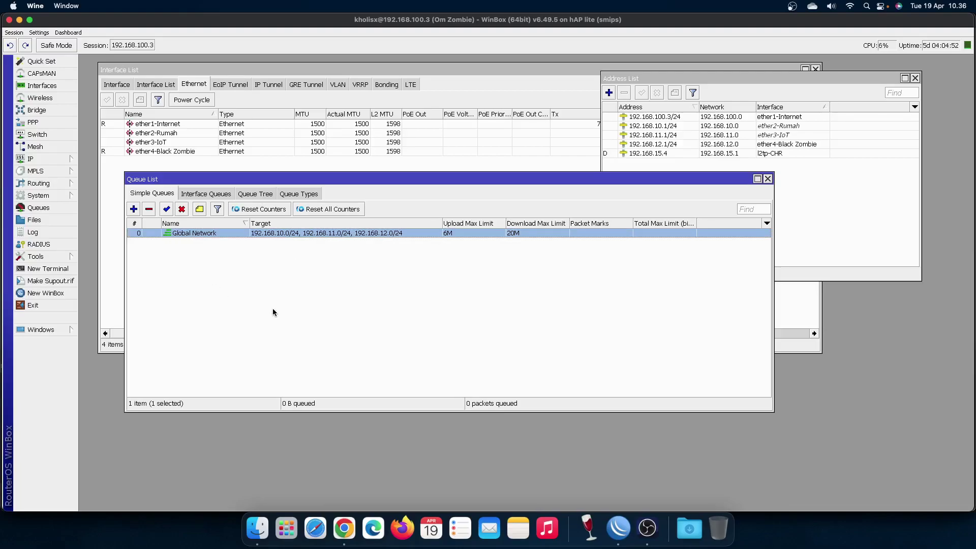
Step: Check the address entries of ether2-Rumah, ether3-IoT and ether4-Black Zombie in the Address List
left_click(785, 127)
left_click(795, 136)
left_click(796, 145)
left_click(798, 134)
left_click(799, 128)
left_click(798, 136)
left_click(797, 128)
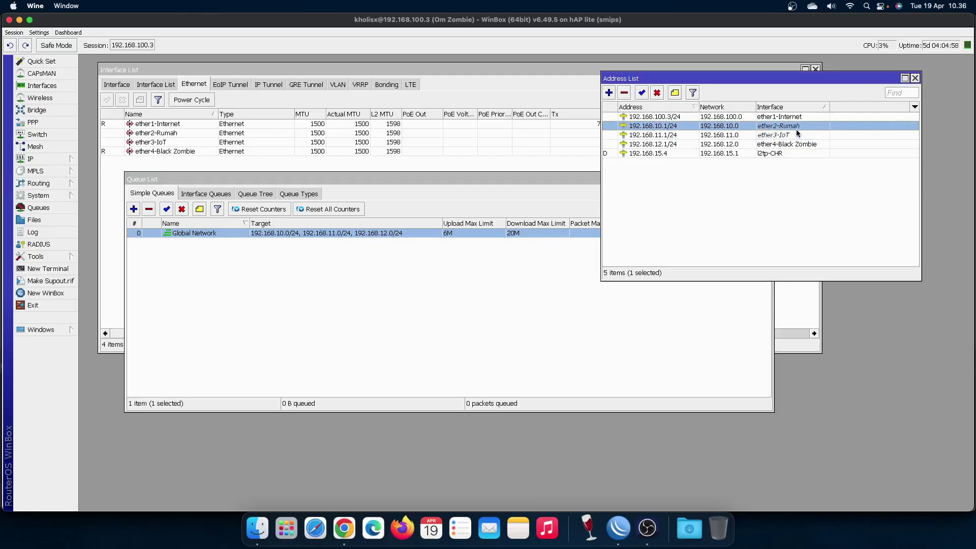
left_click(800, 136)
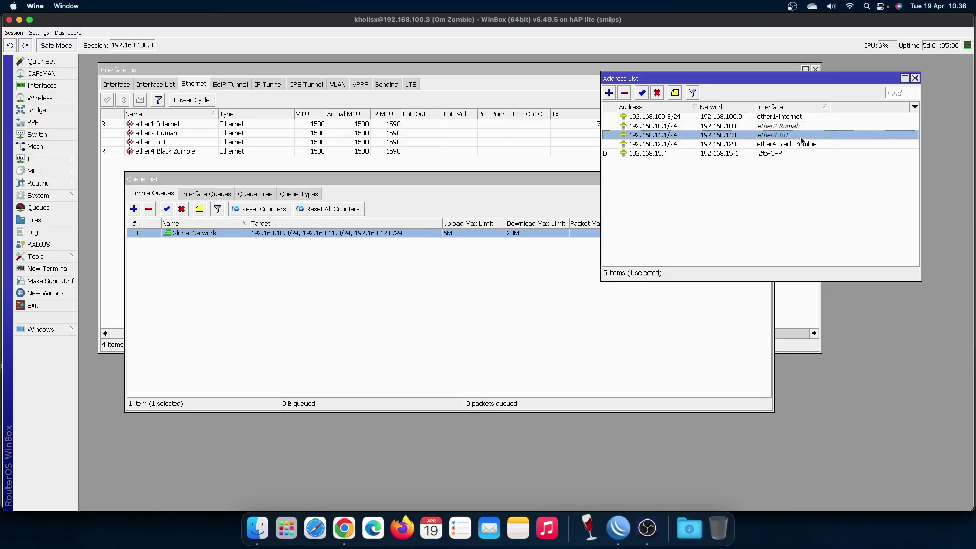
left_click(806, 145)
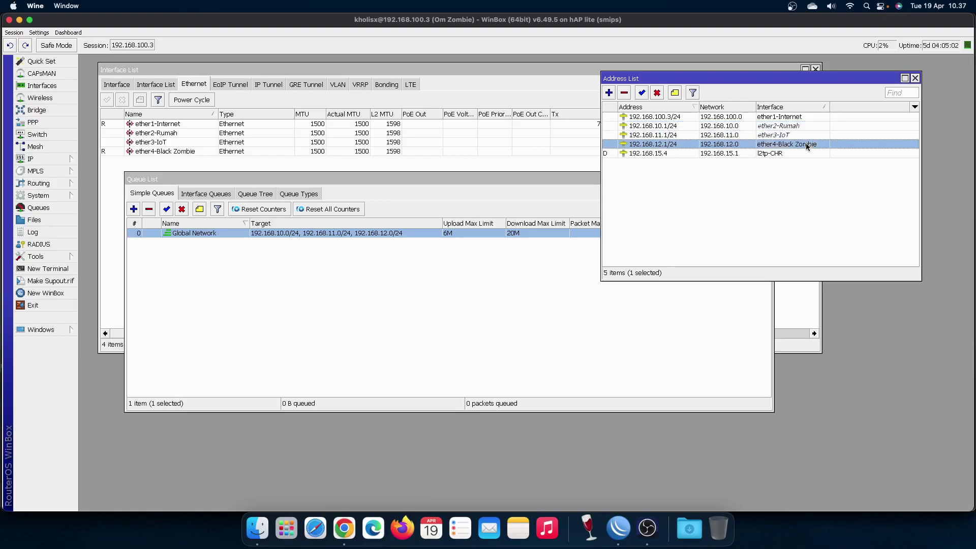
Step: Start a new simple queue named Rumah with target 192.168.10.0/24
left_click(421, 255)
left_click(134, 210)
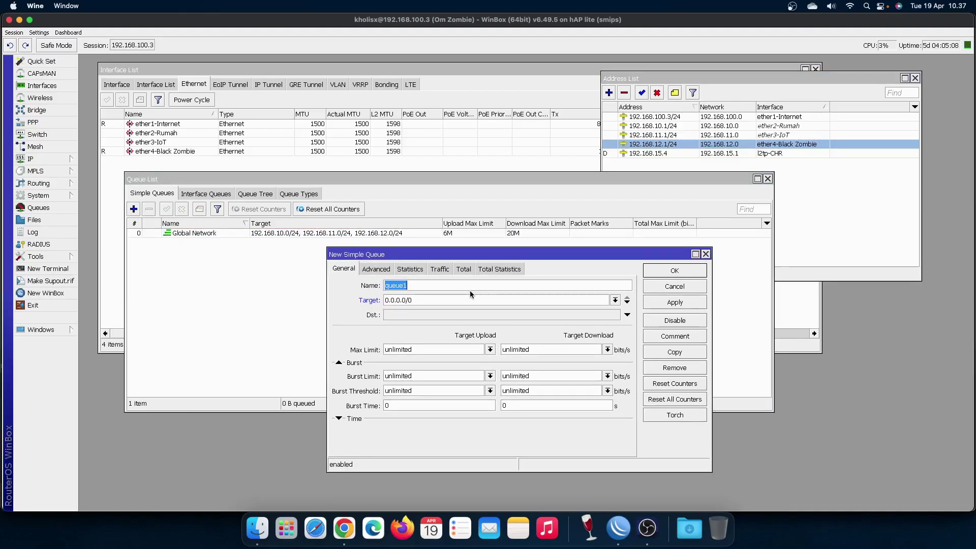
type("Rumah")
key("Tab")
type("192.168.10.0/24")
Step: Make Global Network the parent of the Rumah queue and save the queue
left_click(386, 270)
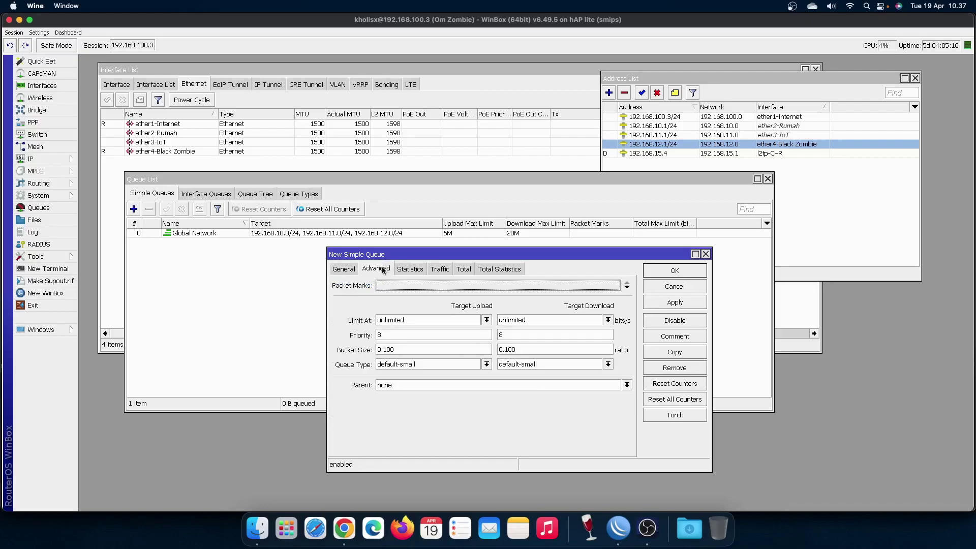
left_click(408, 387)
left_click(424, 394)
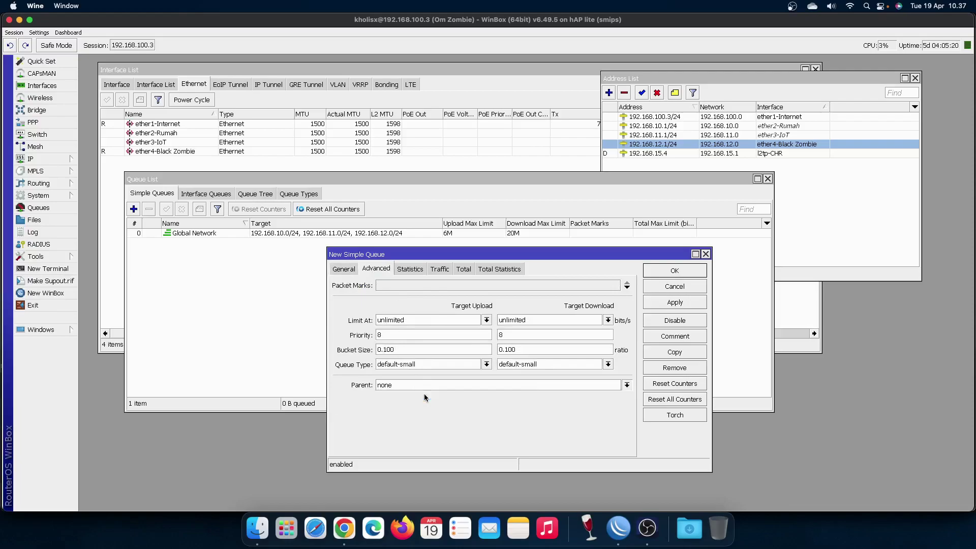
left_click(345, 269)
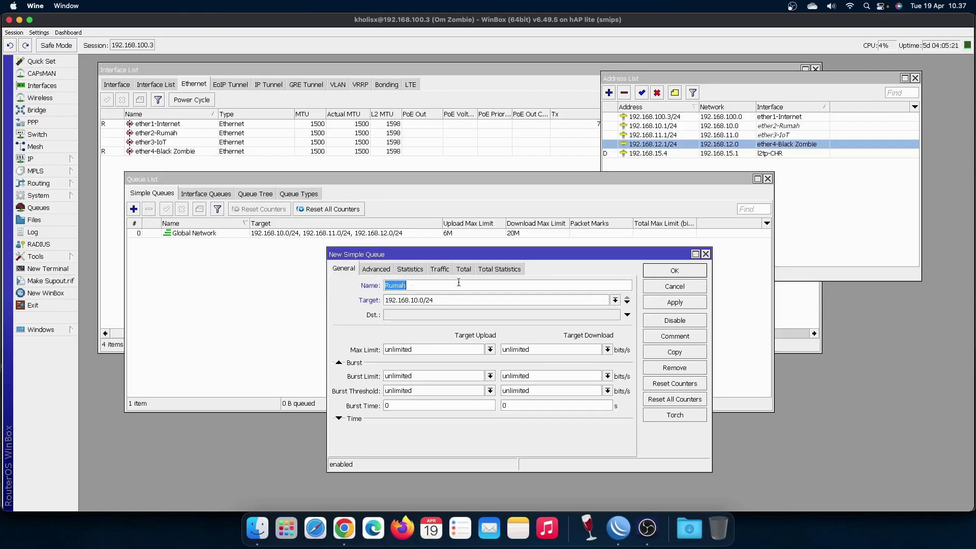
left_click(676, 302)
left_click_drag(393, 256, 494, 291)
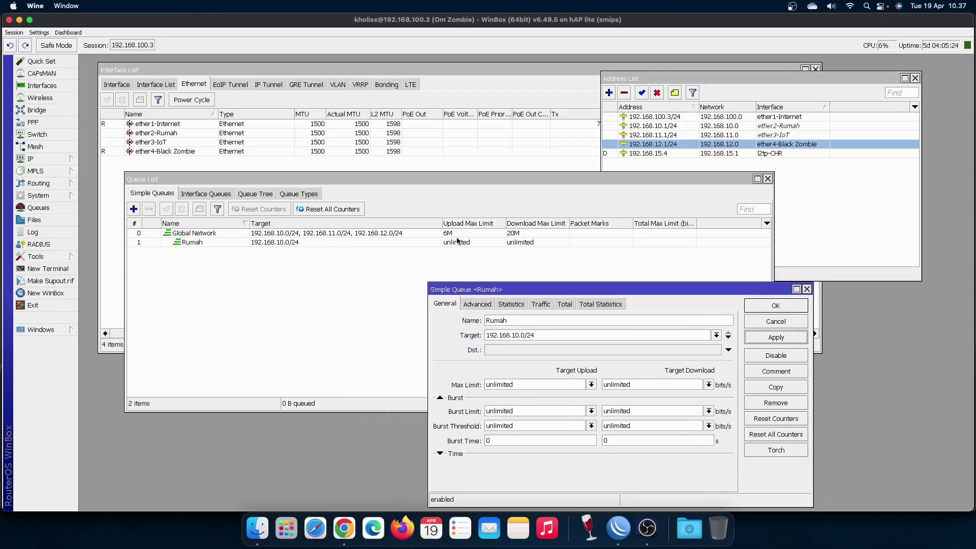
left_click(773, 308)
Step: Compare the Rumah queue with its parent Global Network in the simple queue list
left_click(292, 243)
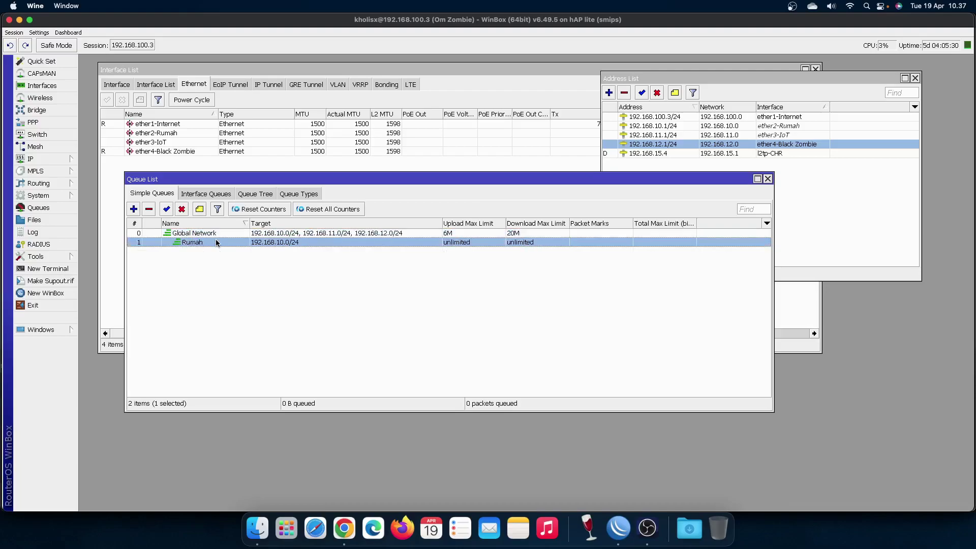
left_click(218, 234)
left_click(219, 244)
left_click(306, 242)
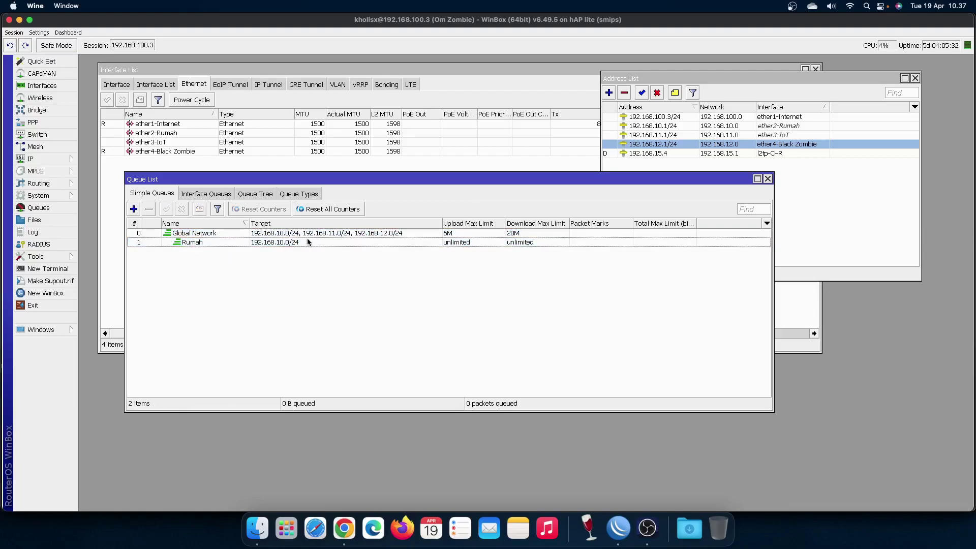
left_click(343, 234)
left_click(338, 243)
left_click(229, 266)
left_click(199, 245)
left_click(200, 236)
double_click(201, 242)
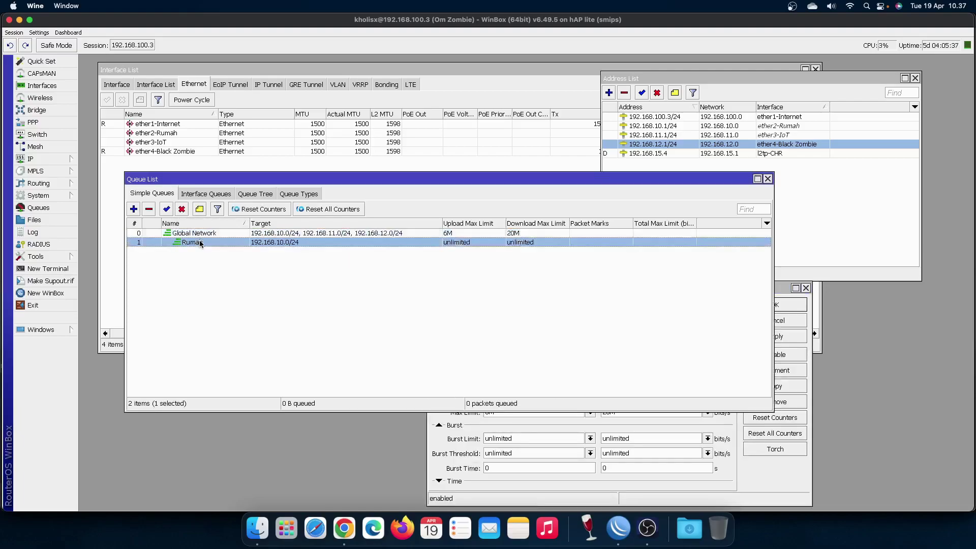
left_click(809, 286)
left_click(299, 327)
Step: Create a simple queue named IoT with target 192.168.11.0/24 and parent Global Network
left_click(134, 209)
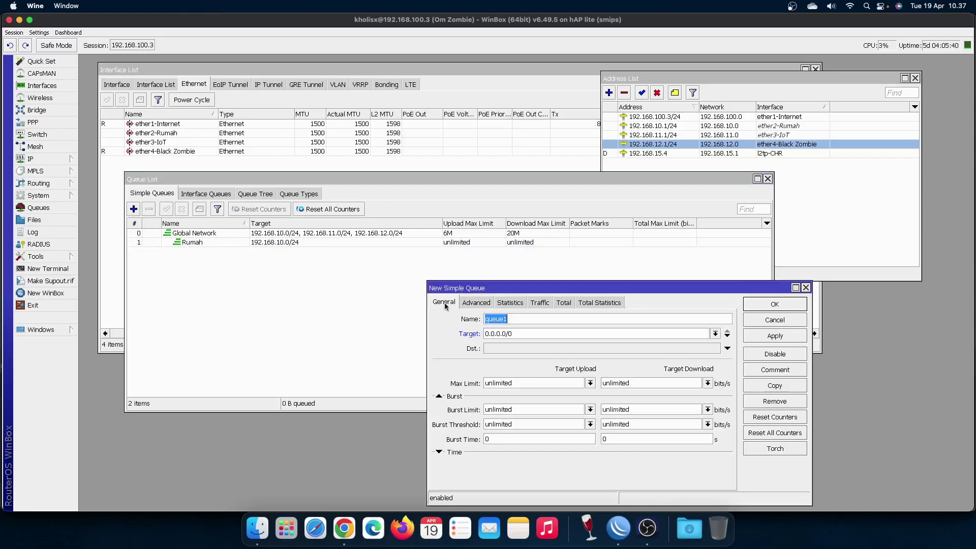
type("IoT")
key("Tab")
type("19")
left_click(482, 303)
left_click(529, 419)
left_click(525, 430)
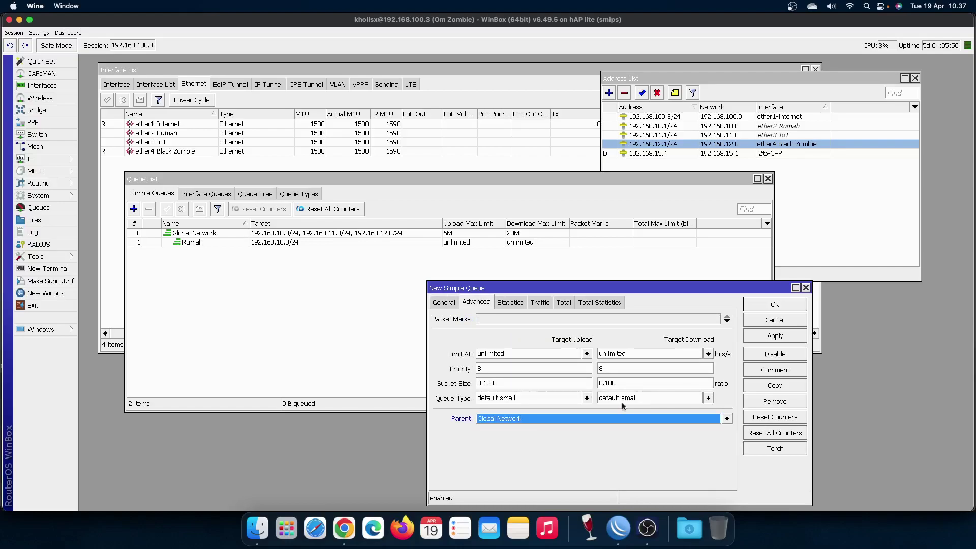
left_click(771, 338)
left_click(774, 304)
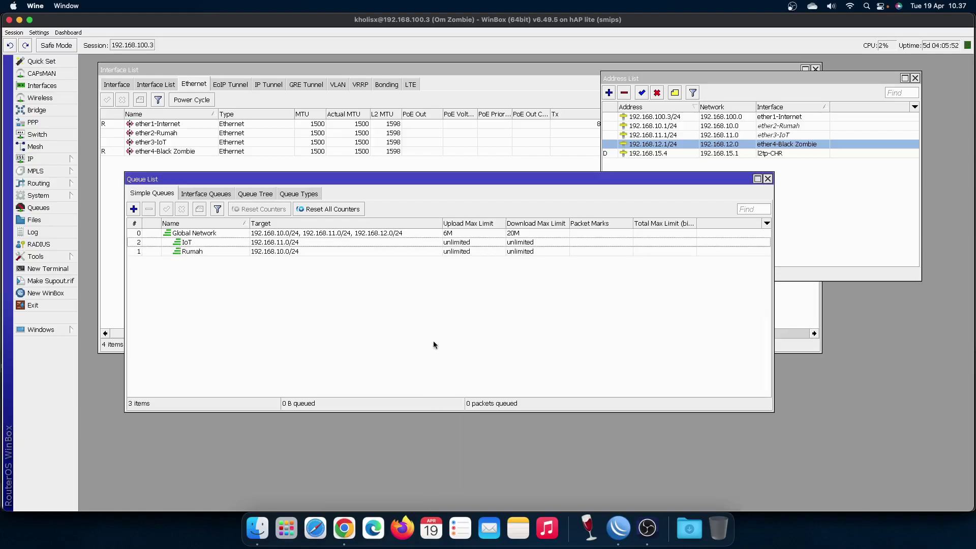
left_click(648, 528)
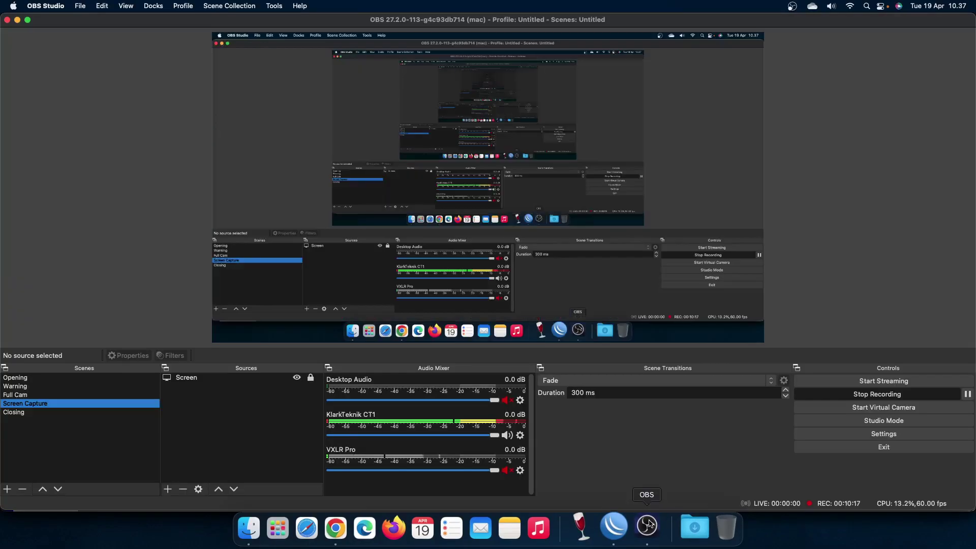
left_click(625, 528)
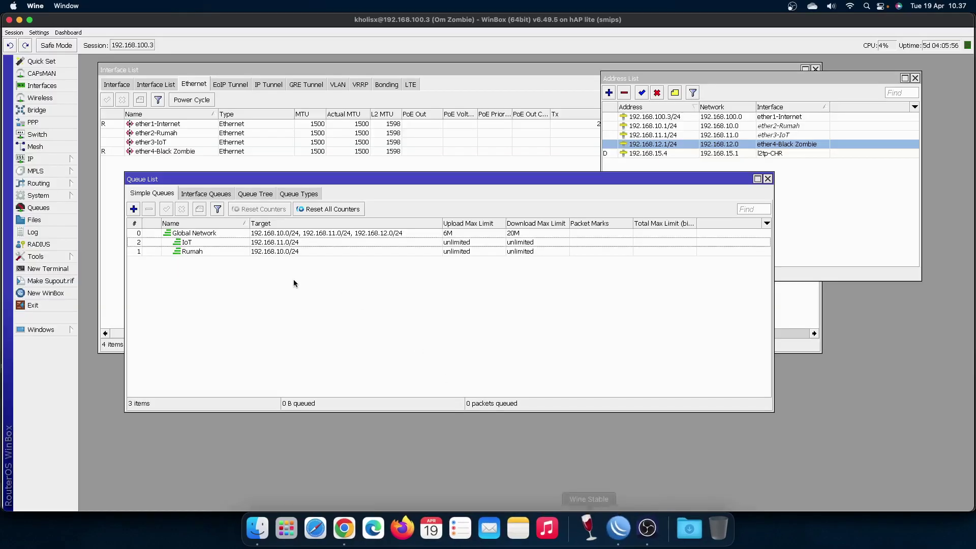
Step: Create a simple queue named Hotspot with target 192.168.12.0/24 and parent Global Network
left_click(136, 210)
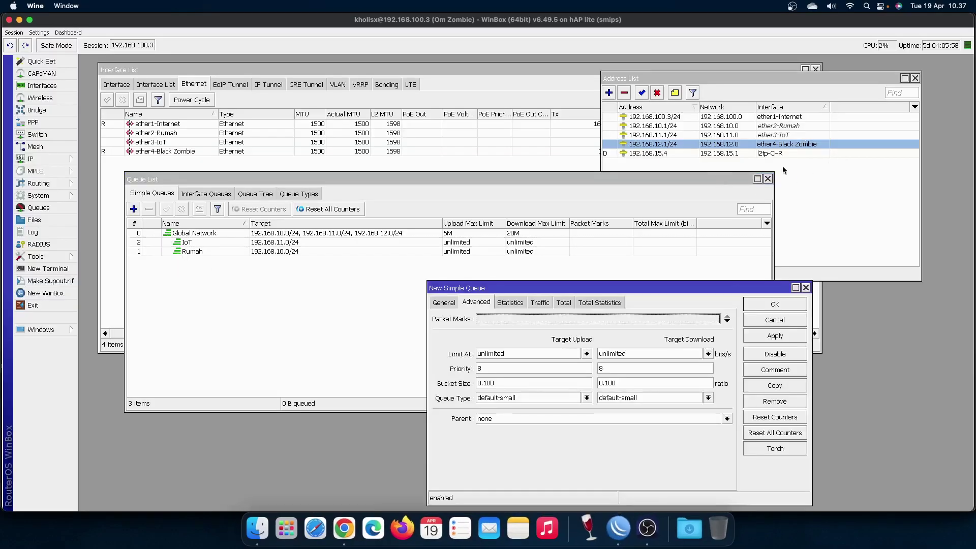
left_click(445, 304)
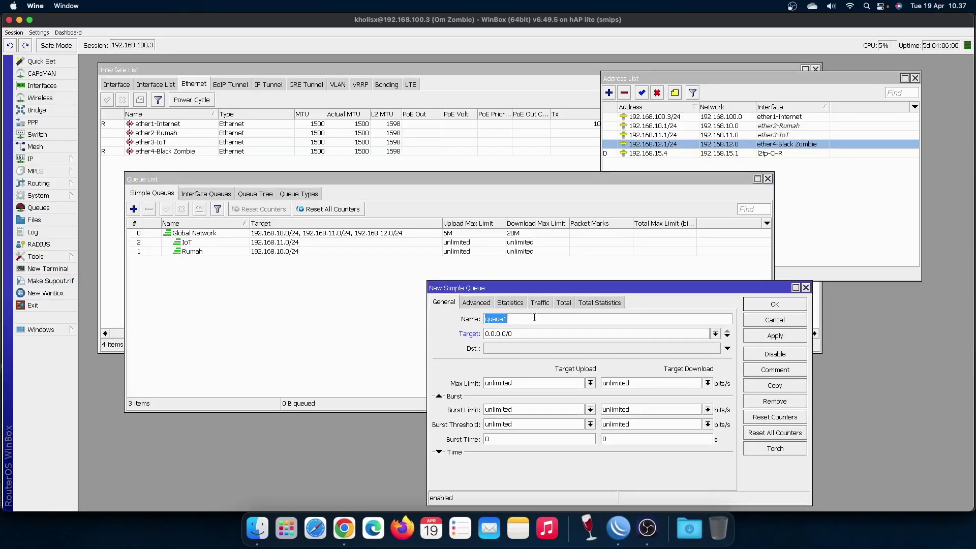
type("Hotspot")
key("Tab")
type("19")
left_click(476, 303)
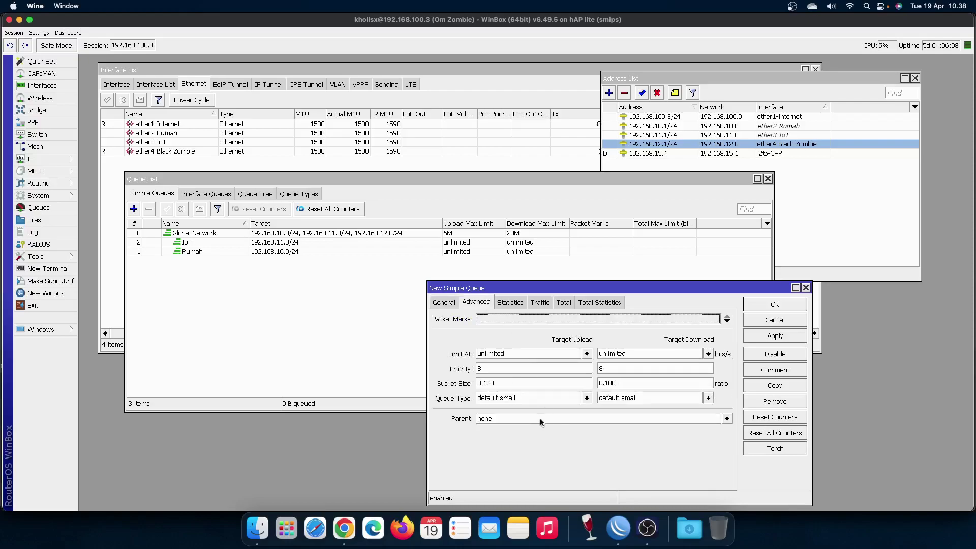
left_click(540, 419)
left_click(508, 430)
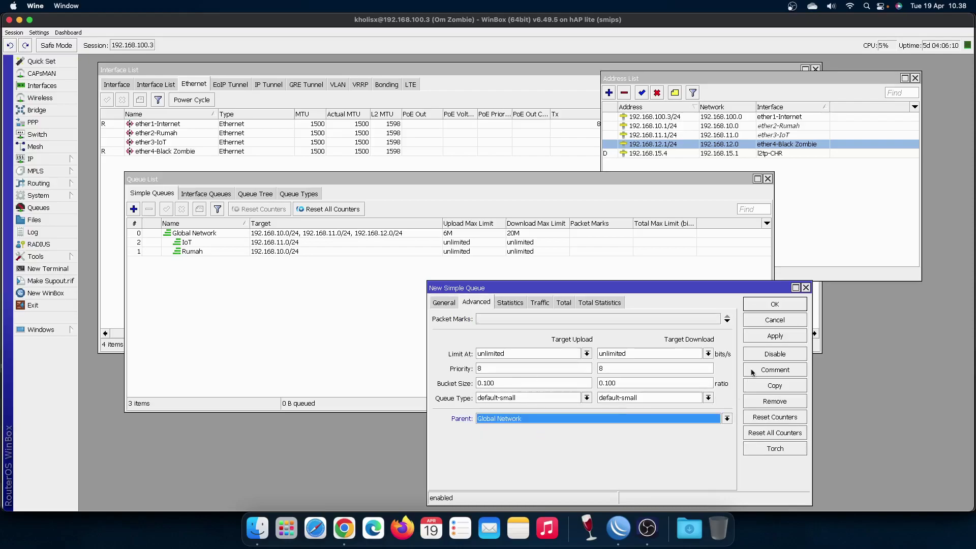
left_click(758, 336)
left_click(769, 305)
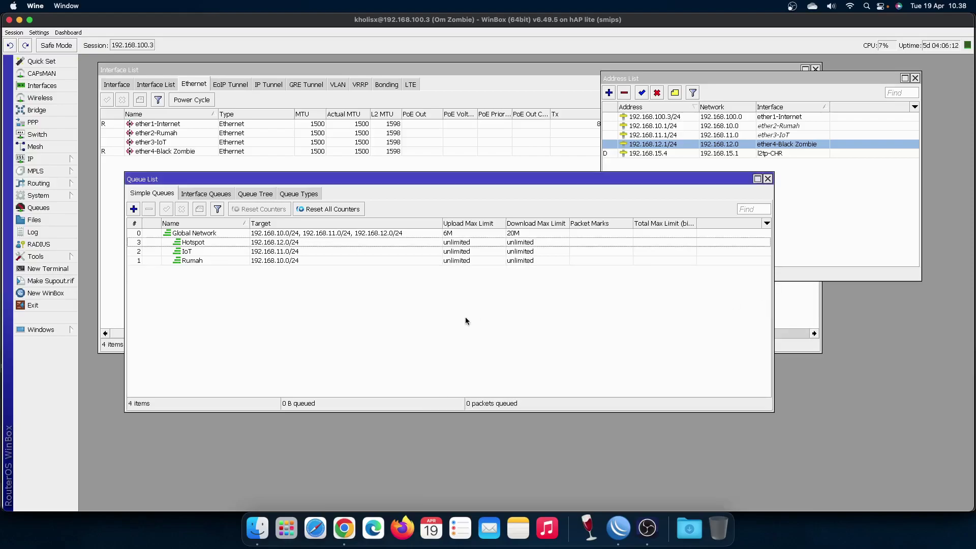
Step: Widen the Upload Max Limit and Download Max Limit columns and enlarge the Queue List window
left_click_drag(506, 222, 594, 222)
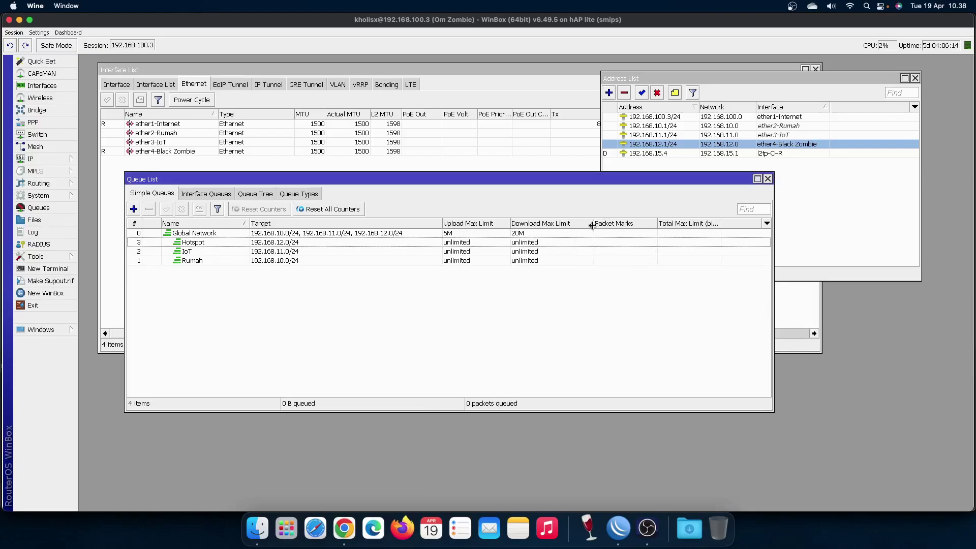
right_click(454, 304)
left_click(576, 247)
left_click_drag(517, 179, 501, 183)
left_click_drag(758, 200, 894, 200)
Step: Show the Download Priority and Upload Priority columns in the simple queue list
right_click(401, 329)
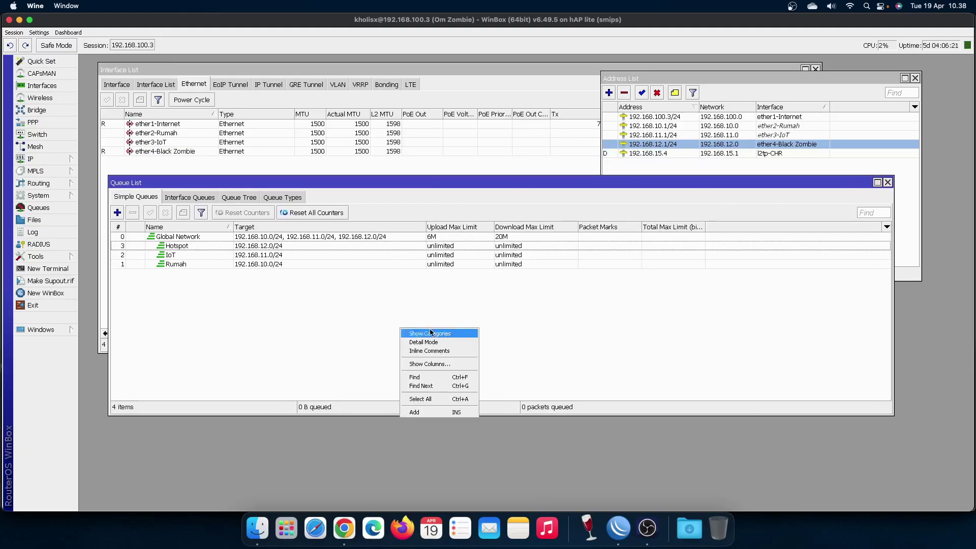
left_click(456, 364)
mouse_move(541, 221)
left_mouse_down()
mouse_move(543, 372)
mouse_move(555, 223)
left_mouse_up()
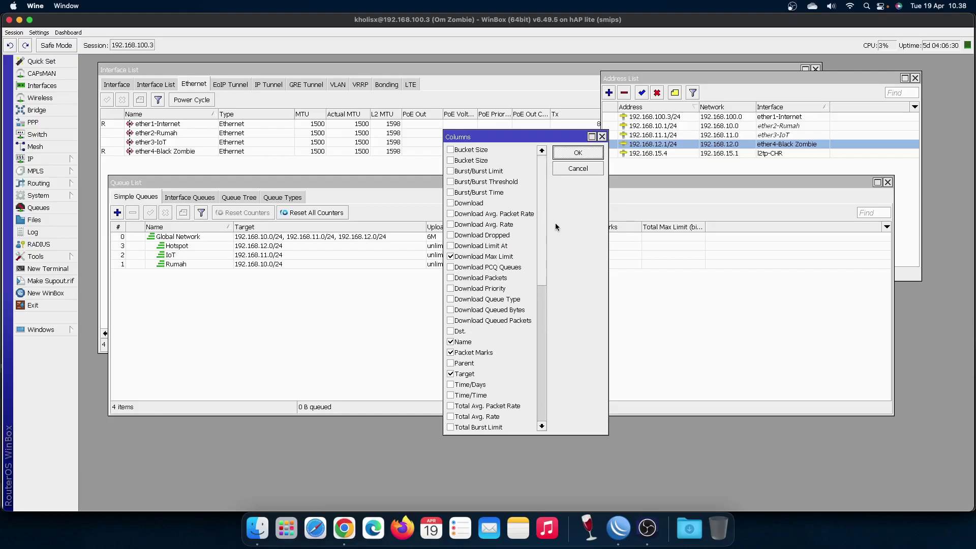
left_click(484, 291)
left_click_drag(542, 260, 539, 421)
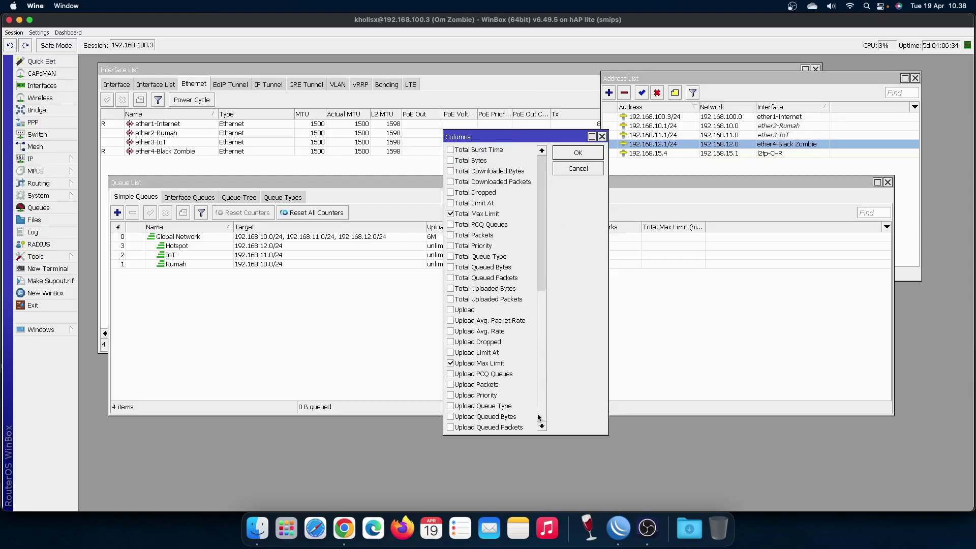
left_click(496, 395)
left_click(578, 153)
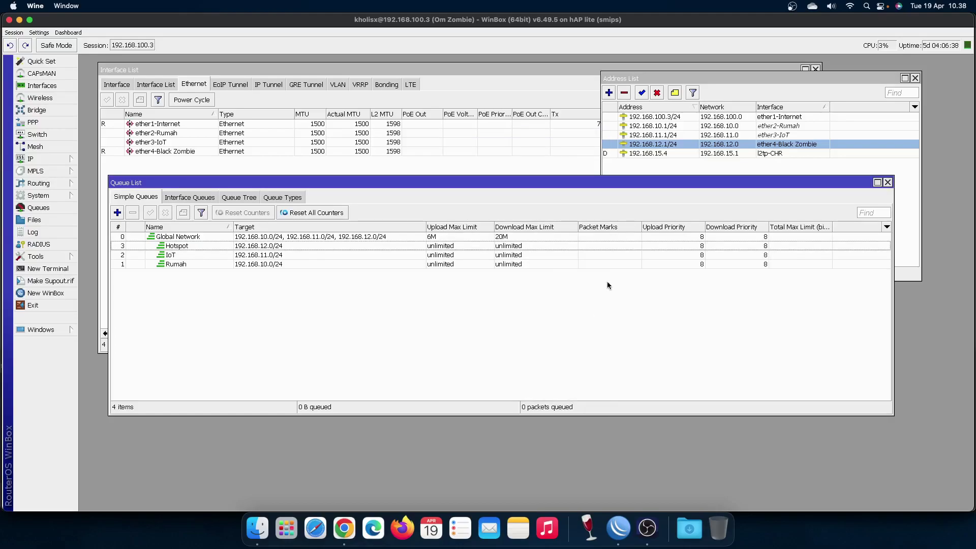
Step: Hide the Packet Marks column in the simple queue list
right_click(556, 304)
left_click(611, 340)
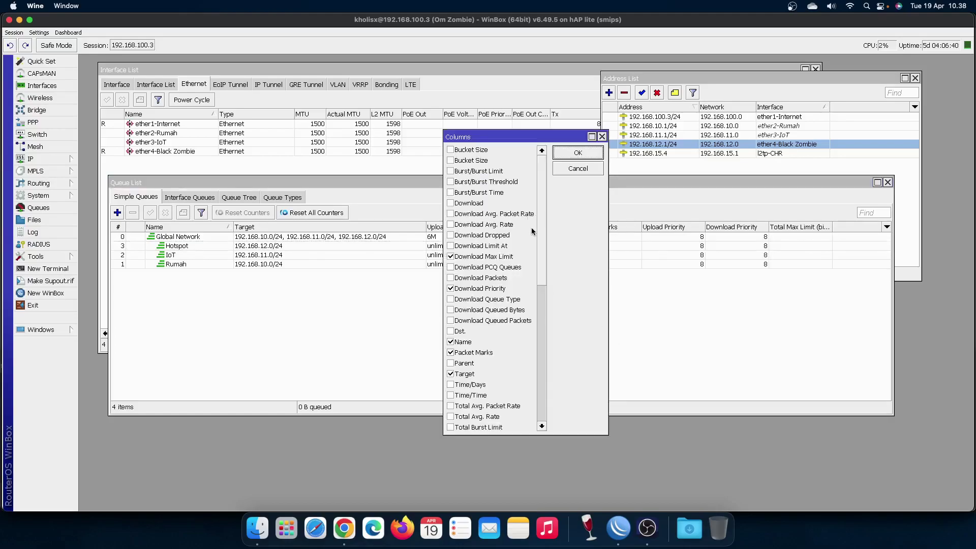
scroll(541, 231, "down", 2)
left_click(488, 288)
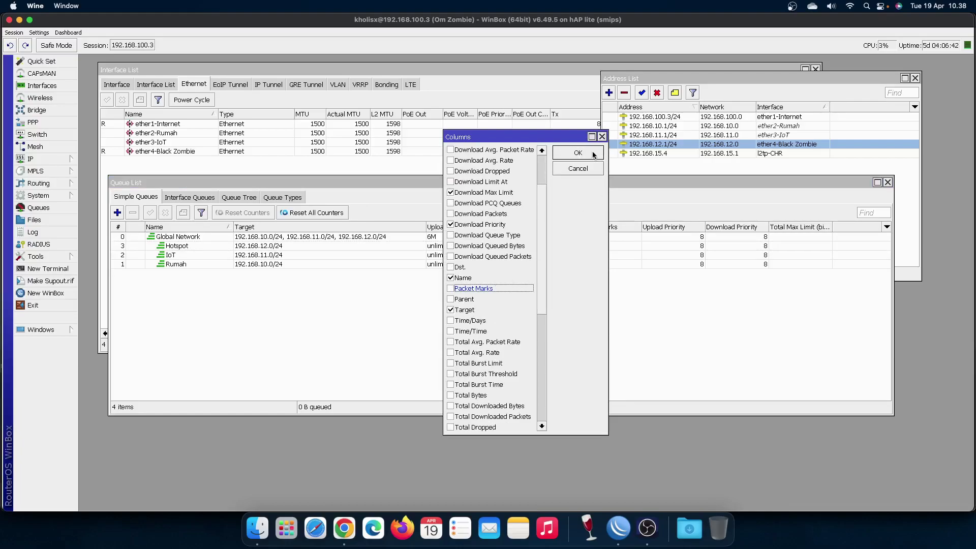
left_click(578, 153)
right_click(505, 315)
left_click(530, 347)
left_click_drag(548, 224, 548, 389)
left_click(578, 152)
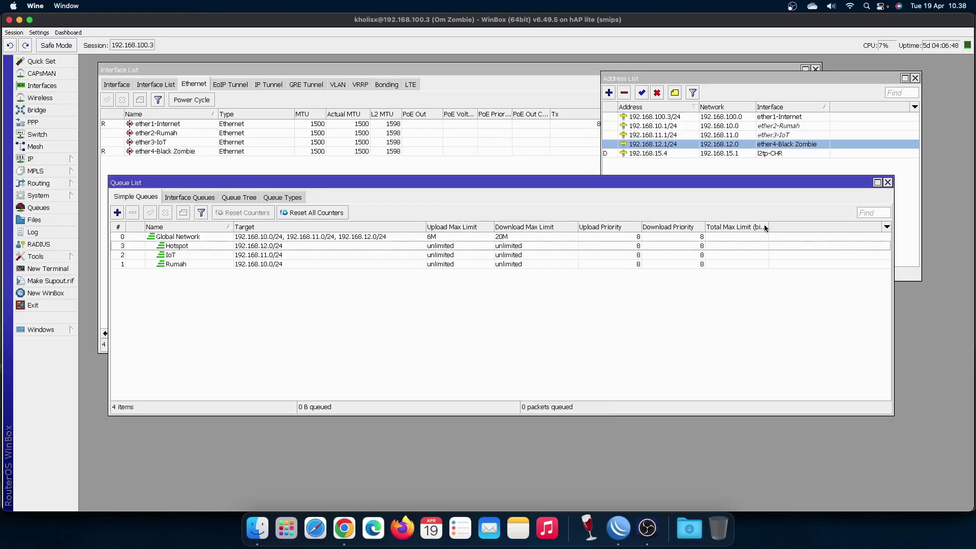
Step: Widen the Total Max Limit column and reverse the name sort order so Rumah is listed before IoT and Hotspot
left_click_drag(769, 227, 793, 227)
left_click(147, 229)
Step: Compare the max limits of the Rumah, IoT and Hotspot queues with those of their parent Global Network
left_click(472, 238)
left_click(515, 247)
mouse_move(513, 255)
left_mouse_down()
mouse_move(519, 248)
mouse_move(517, 263)
mouse_move(520, 250)
left_mouse_up()
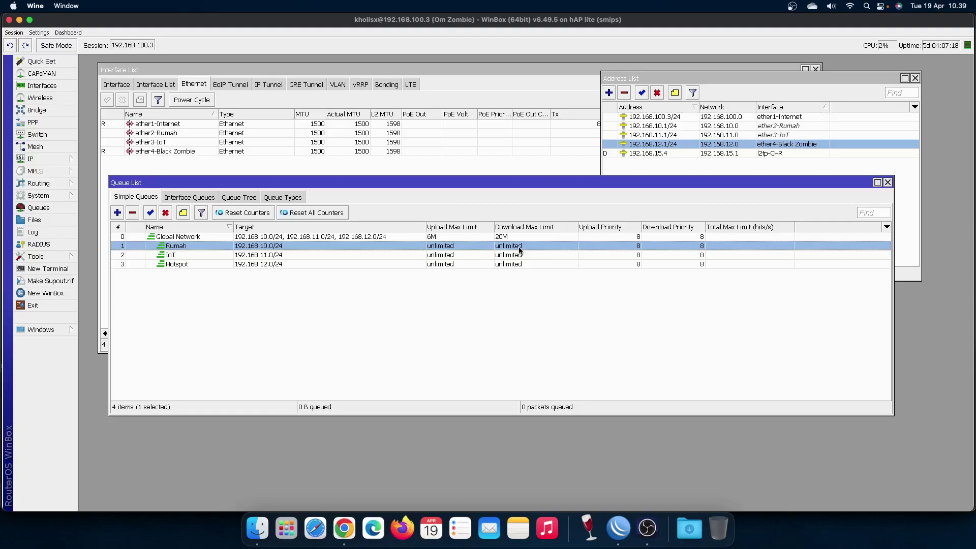
left_click(514, 255)
left_click(521, 246)
left_click(521, 261)
left_click(525, 255)
left_click(527, 246)
left_click(526, 255)
left_click(523, 264)
left_click(527, 254)
left_click(529, 245)
Step: Set the Rumah queue's max limit to 4M upload and 15M download and save it
double_click(530, 245)
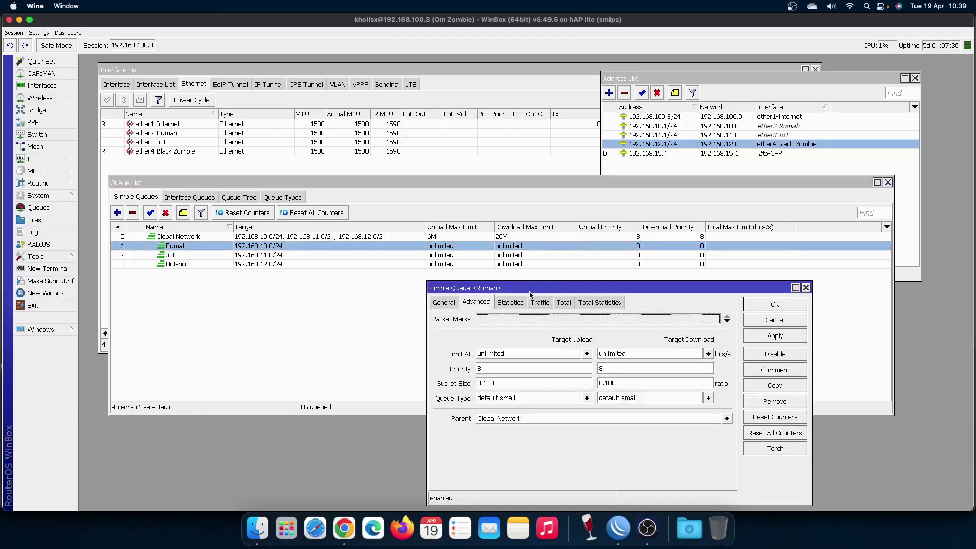
left_click_drag(530, 295, 461, 281)
left_click(386, 289)
left_click(522, 369)
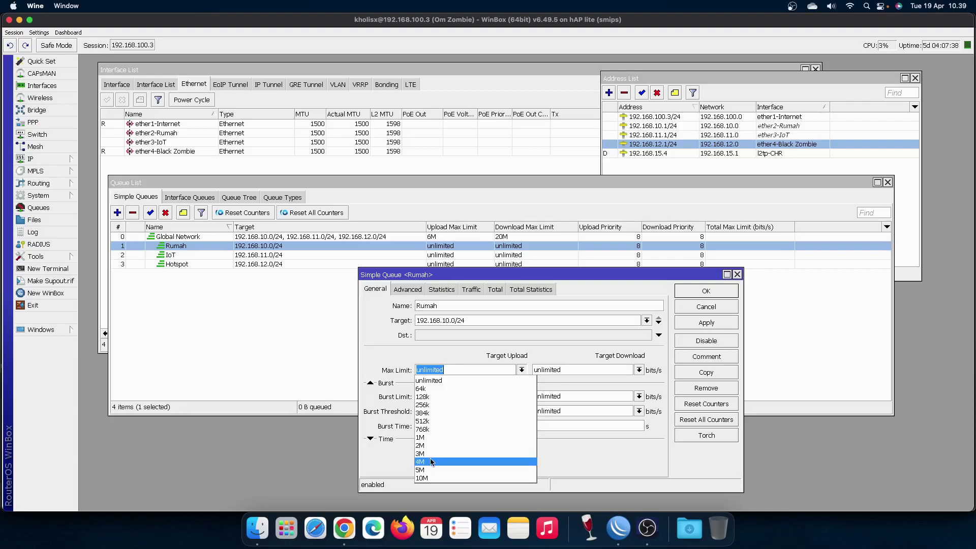
left_click(430, 459)
left_click(639, 370)
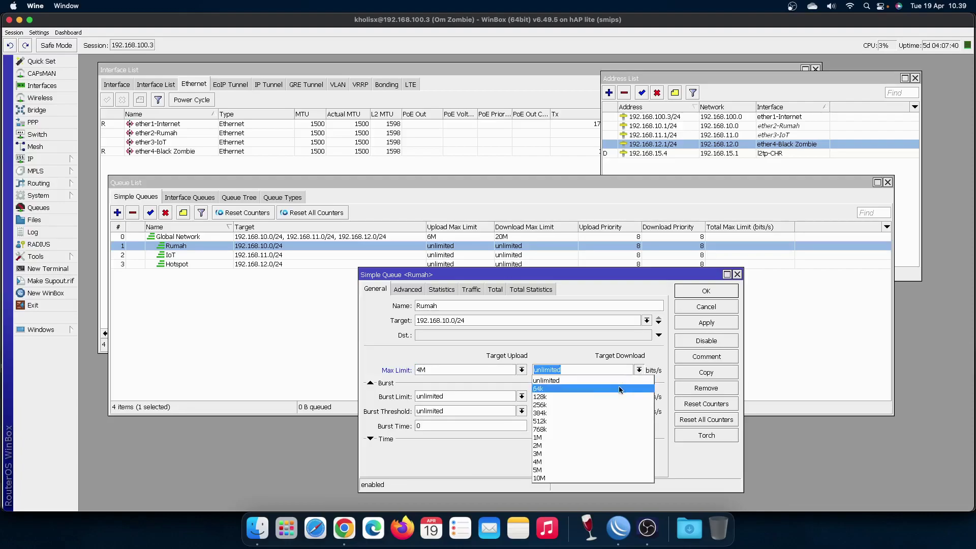
left_click(556, 478)
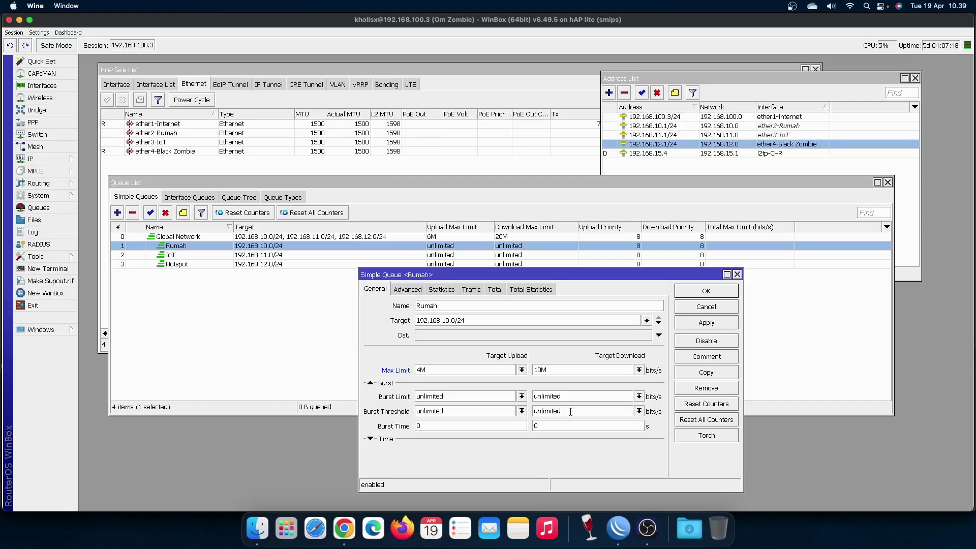
key("BackSpace")
type("5")
key("Return")
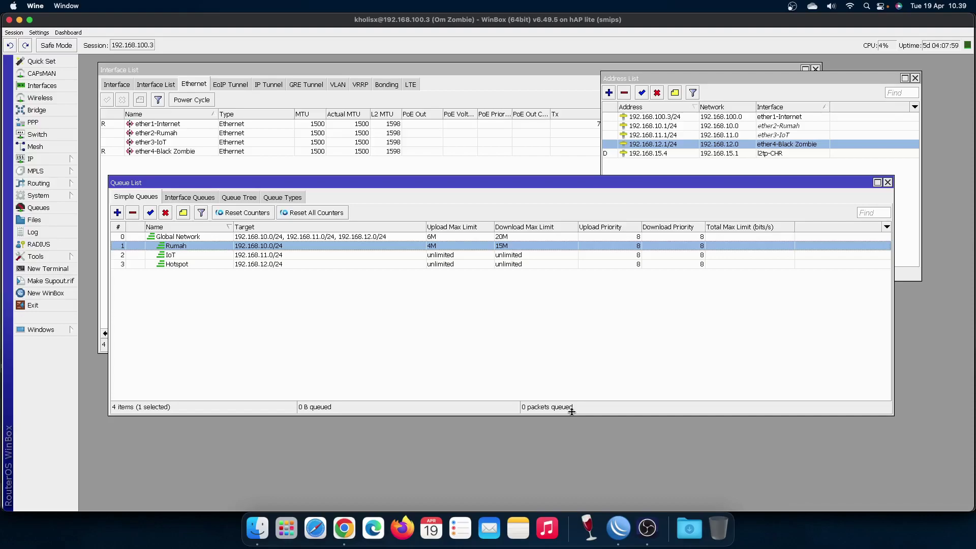
Step: Compare the Rumah queue's limits with Global Network and the remaining IoT and Hotspot child queues
left_click(576, 288)
left_click(527, 245)
left_click(529, 236)
left_click(525, 243)
left_click(514, 237)
left_click(513, 246)
left_click(514, 255)
left_click(516, 264)
left_click(516, 255)
left_click(516, 264)
left_click(516, 257)
left_click(517, 264)
left_click(517, 256)
left_click(516, 264)
left_click(517, 257)
left_click(517, 256)
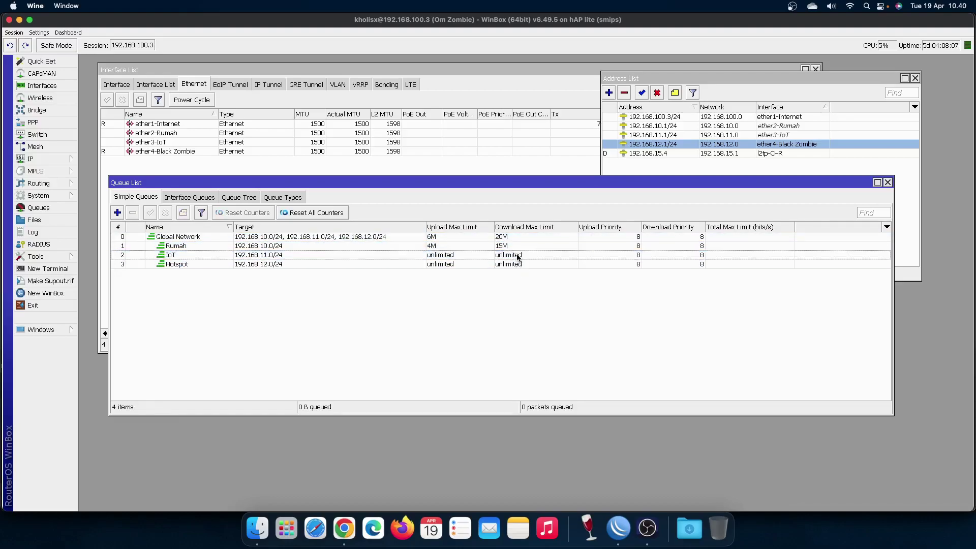
left_click(486, 246)
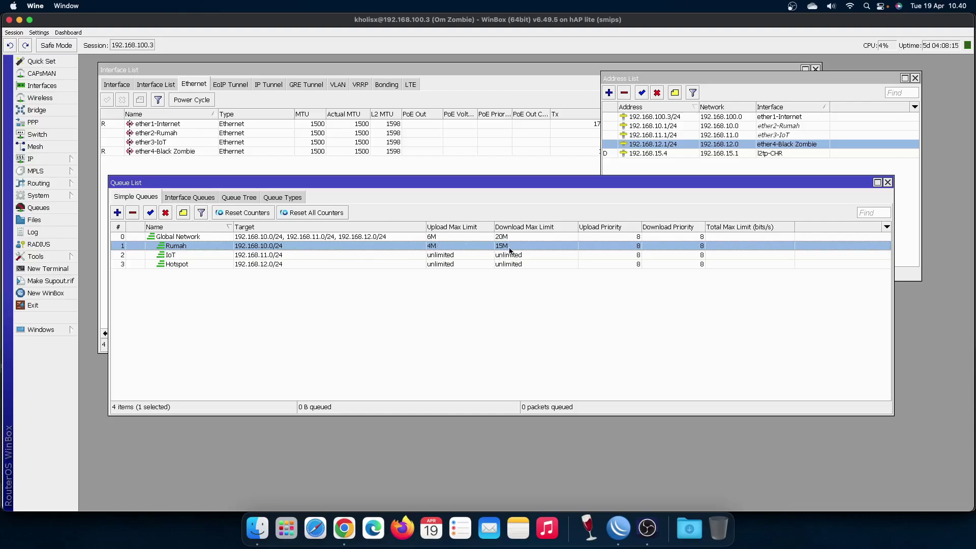
Step: Set the IoT queue's max limit to 2M upload and 2M download and save it
double_click(365, 254)
left_click_drag(464, 273, 515, 248)
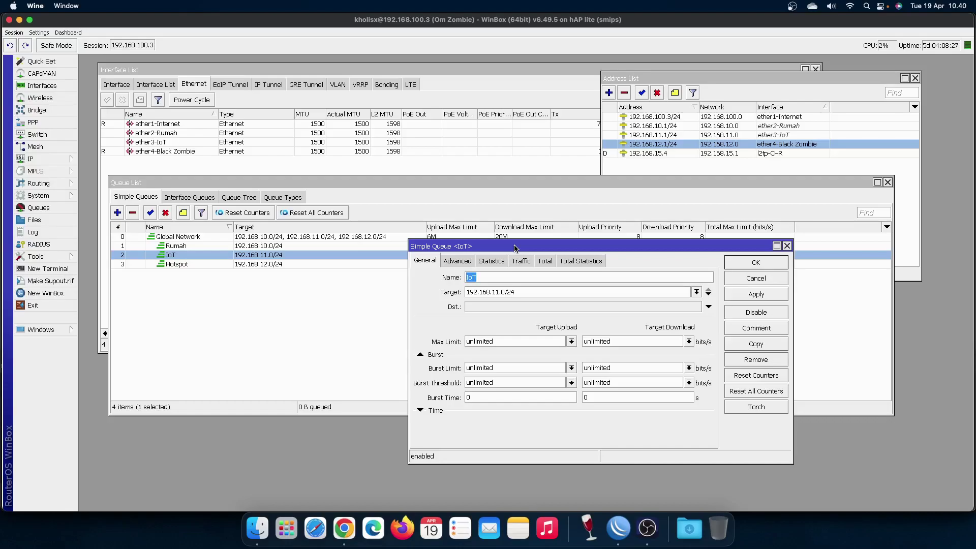
left_click_drag(514, 183, 495, 169)
left_click(648, 439)
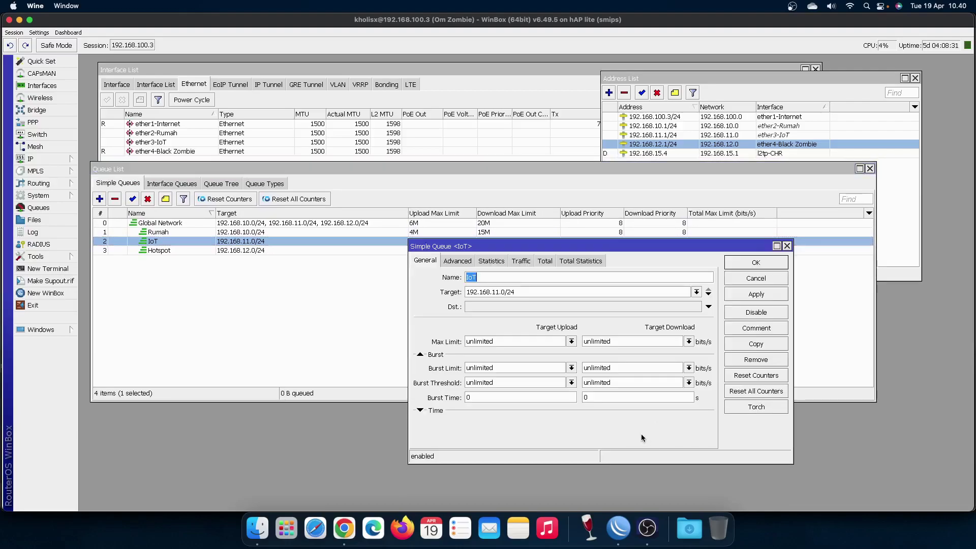
left_click_drag(552, 255, 540, 266)
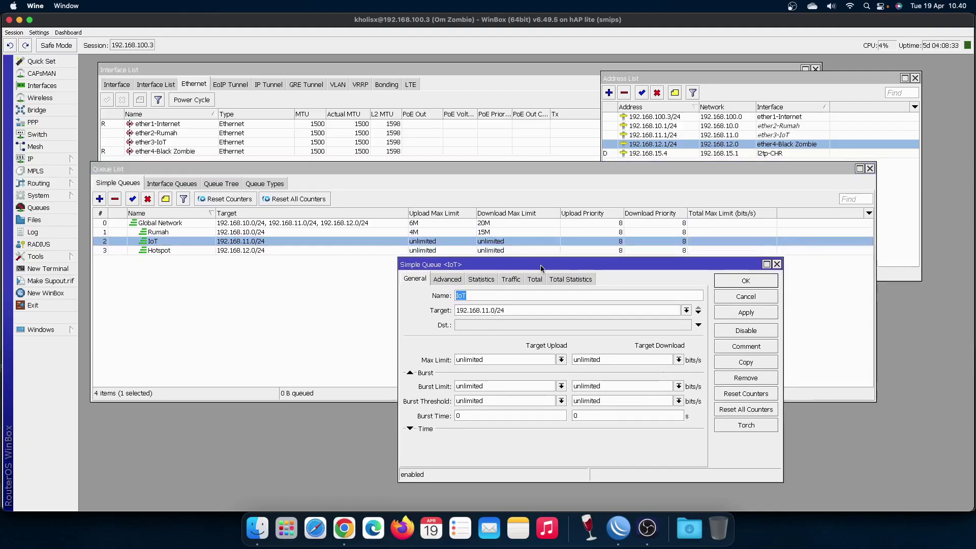
left_click(561, 361)
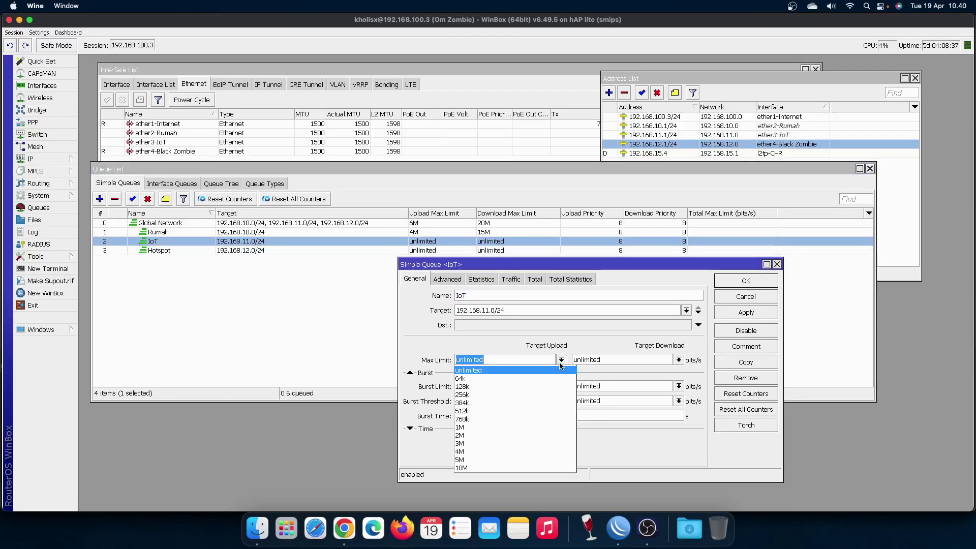
left_click(507, 436)
left_click(679, 360)
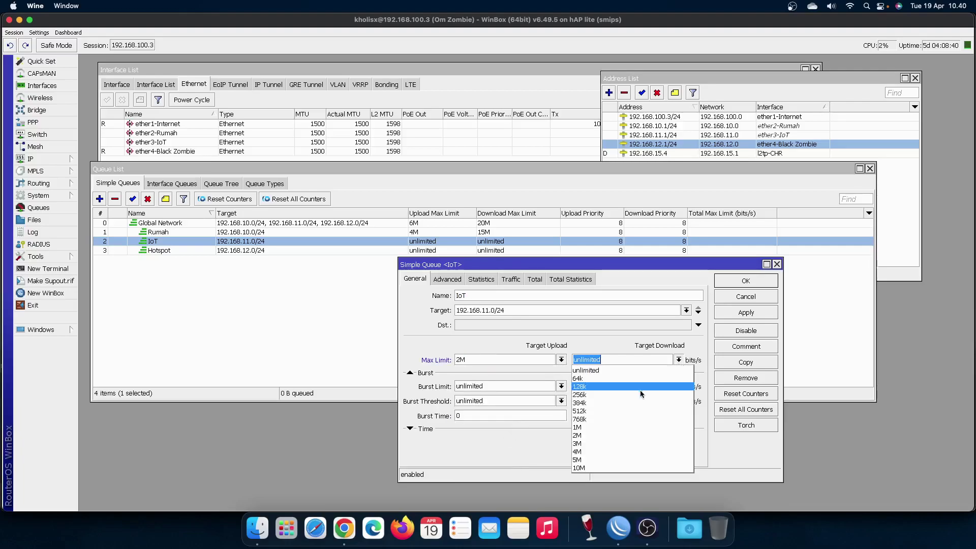
left_click(606, 442)
left_click(679, 360)
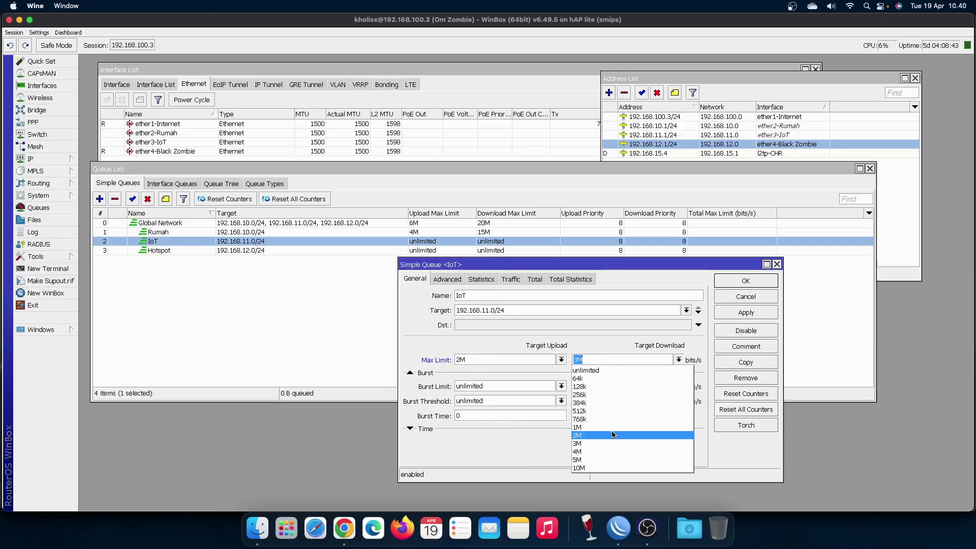
left_click(613, 433)
left_click(745, 313)
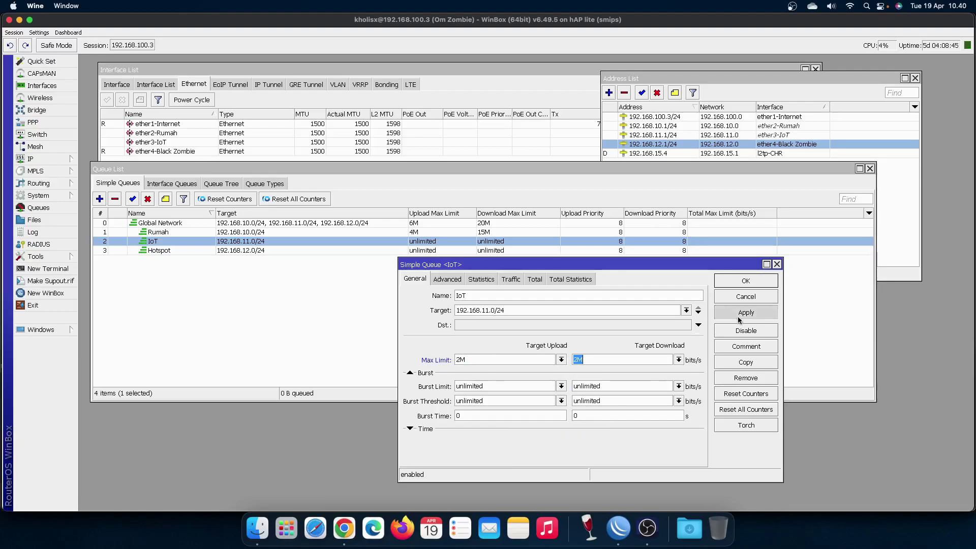
left_click(744, 282)
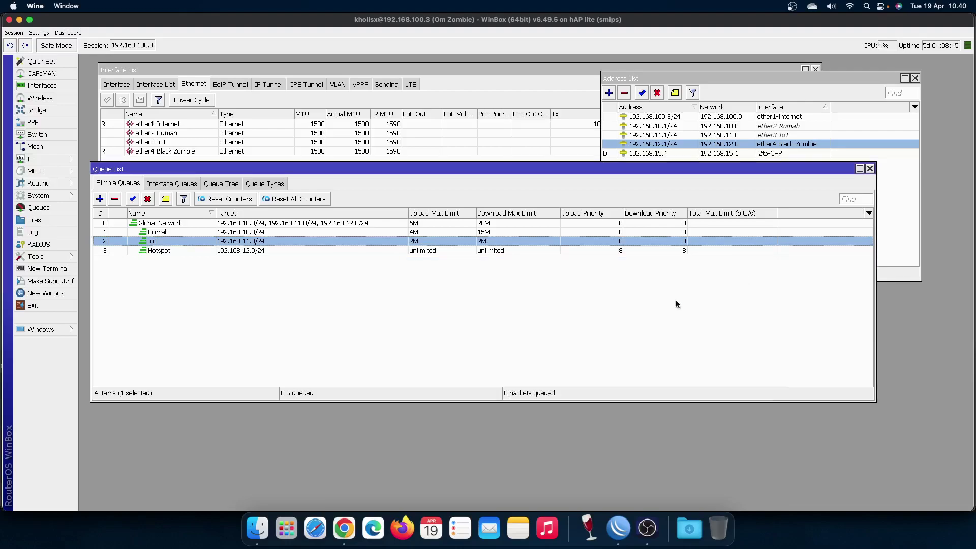
Step: Set the Hotspot queue's max limit to 4M upload and 15M download and save it
double_click(500, 251)
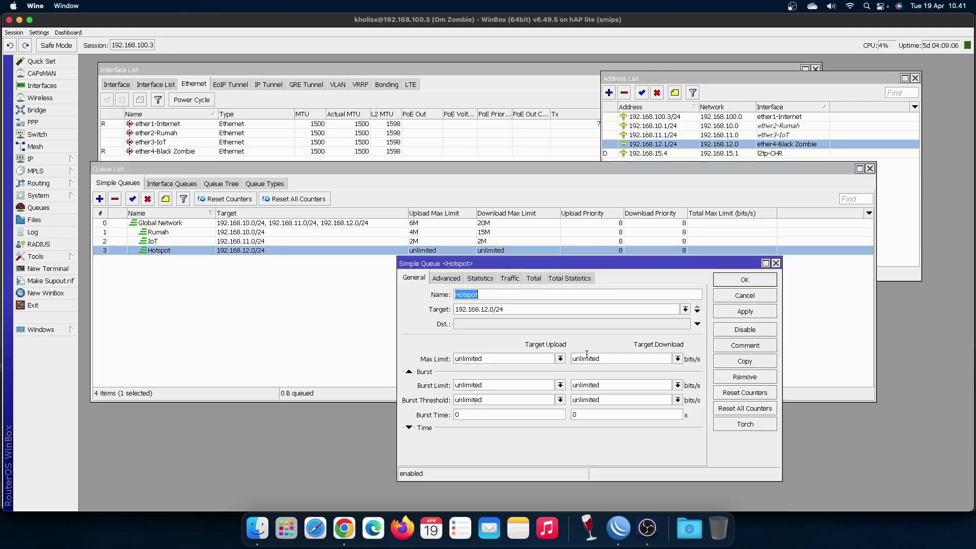
left_click(560, 359)
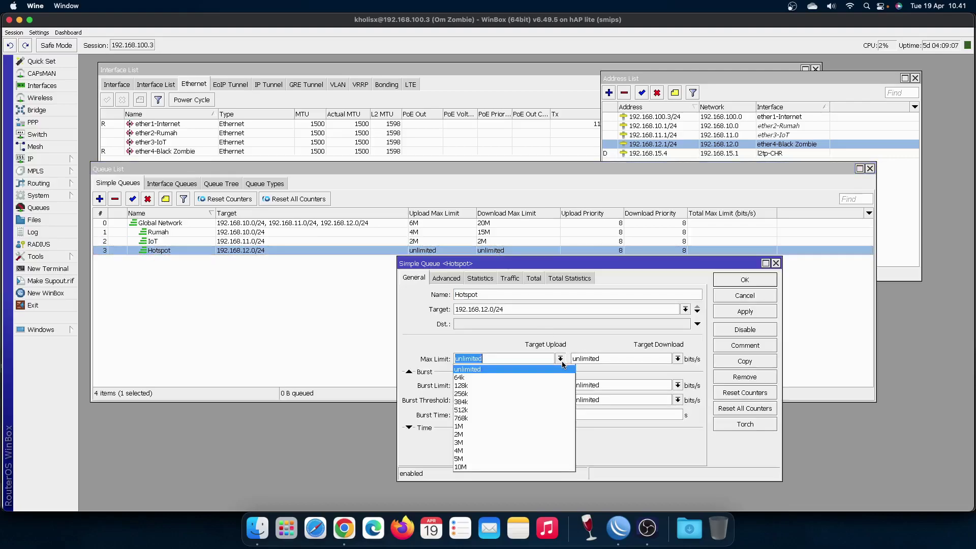
left_click(472, 451)
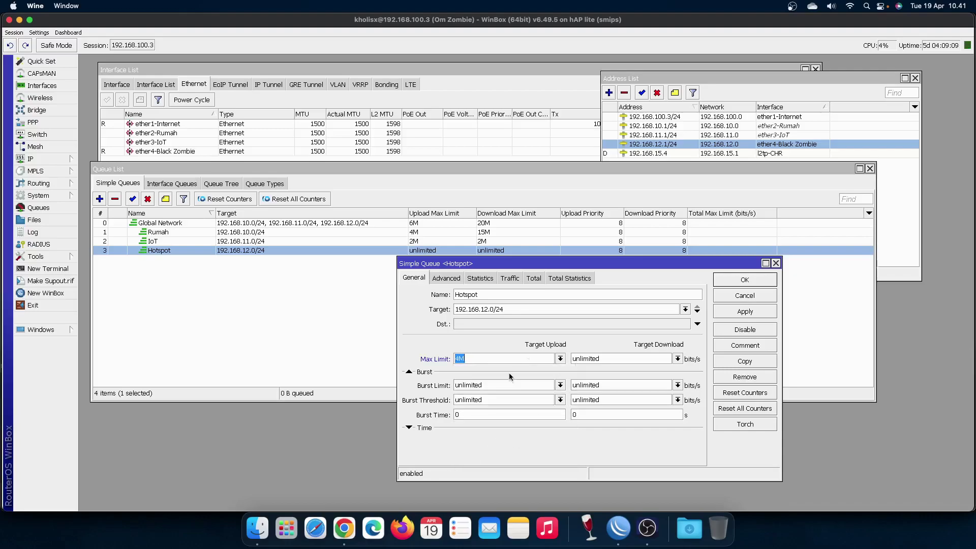
left_click(679, 359)
left_click(622, 460)
left_click(578, 359)
key("BackSpace")
type("5")
key("Return")
left_click(562, 332)
Step: Compare the upload and download max limits across the Rumah, IoT and Hotspot child queues
left_click(468, 249)
left_click(472, 233)
left_click(474, 240)
left_click(491, 252)
left_click(496, 241)
left_click(497, 232)
left_click(496, 241)
left_click(496, 249)
left_click(447, 241)
left_click(447, 233)
left_click(447, 242)
left_click(422, 260)
left_click(428, 249)
left_click(429, 233)
left_click(431, 241)
left_click(433, 250)
left_click(435, 241)
left_click(437, 232)
left_click(438, 241)
left_click(438, 250)
left_click(438, 240)
left_click(438, 233)
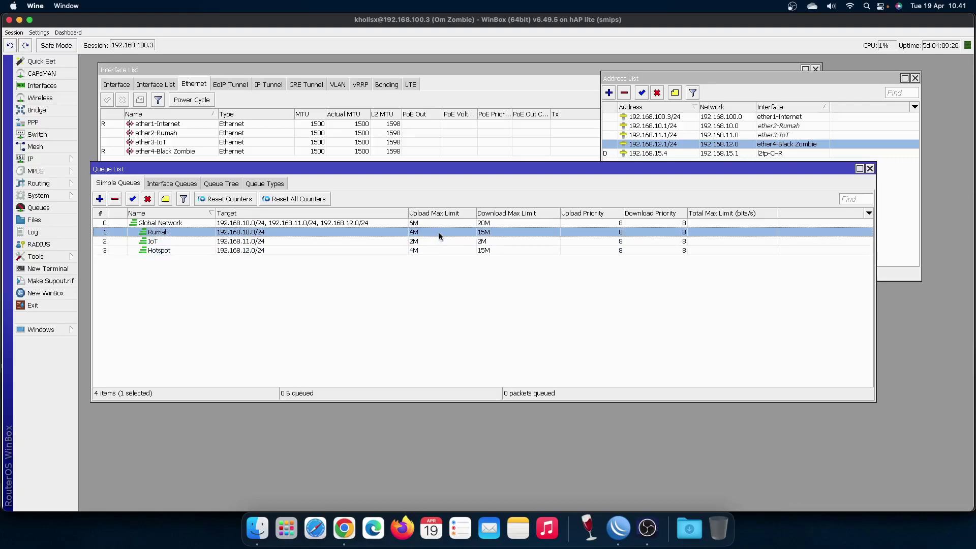
Step: Move the Queue List window lower and check the Global Network queue's max limits against those of its child queues
left_click_drag(476, 171, 477, 225)
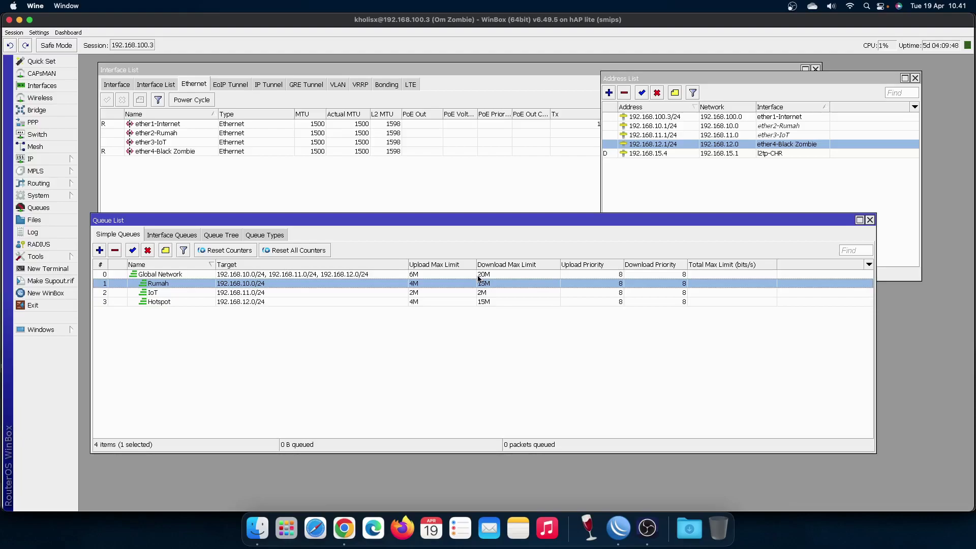
left_click(479, 383)
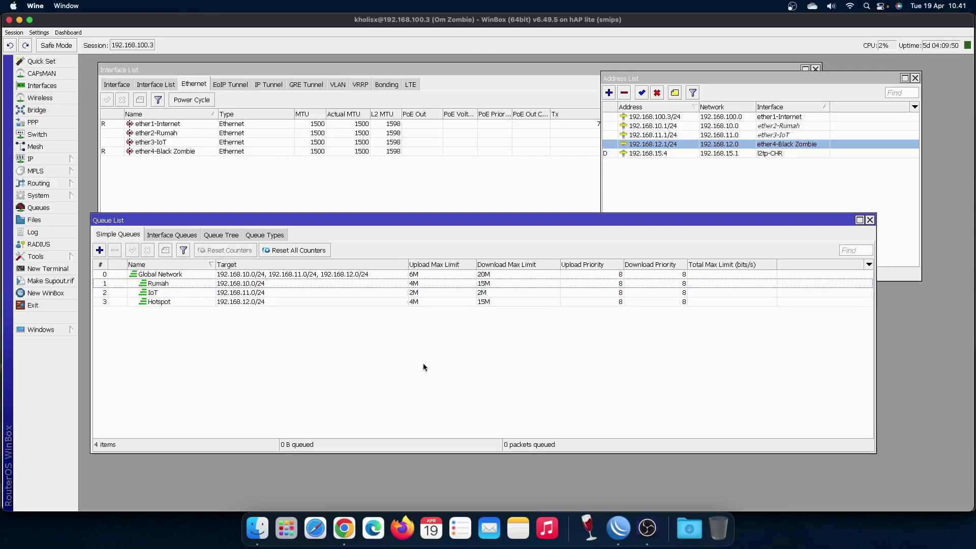
left_click_drag(430, 285, 497, 286)
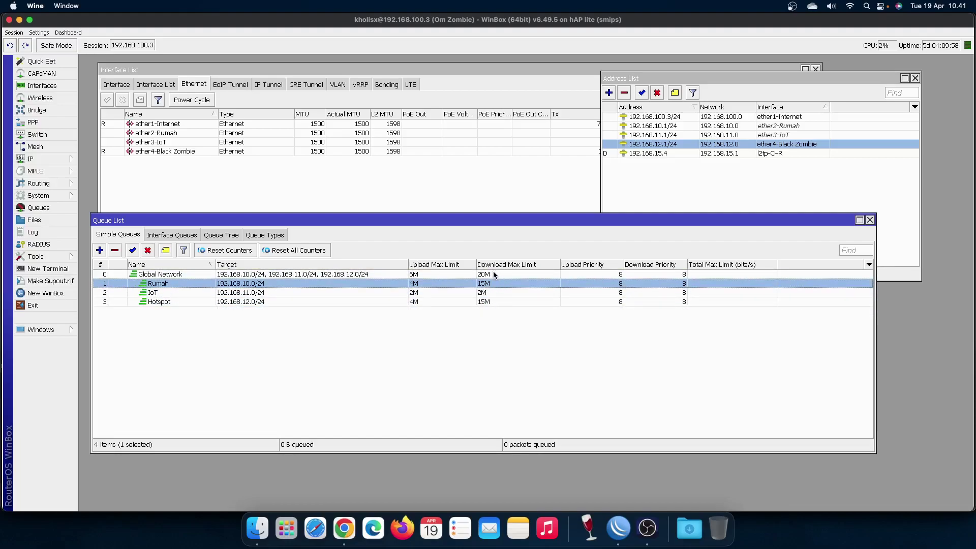
left_click(493, 275)
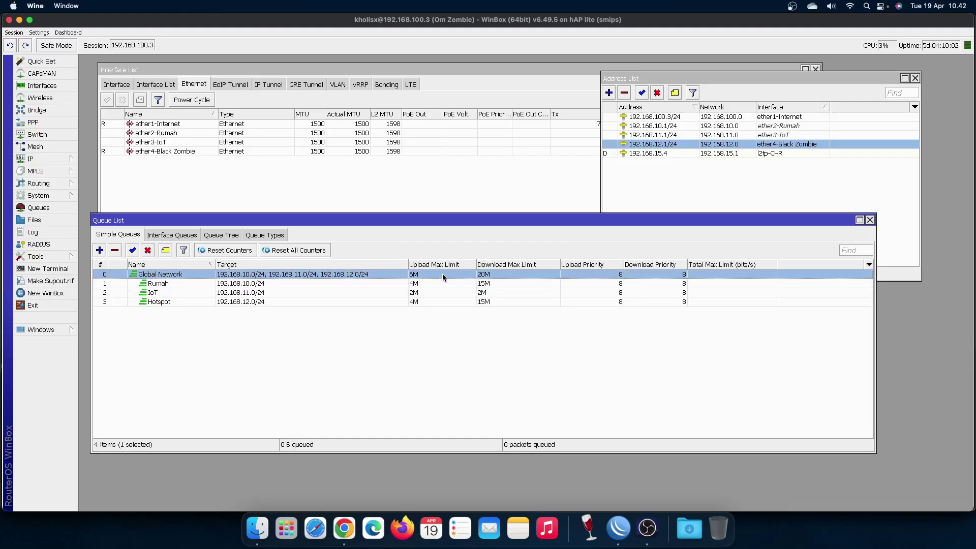
key("Down")
key("Down")
key("Down")
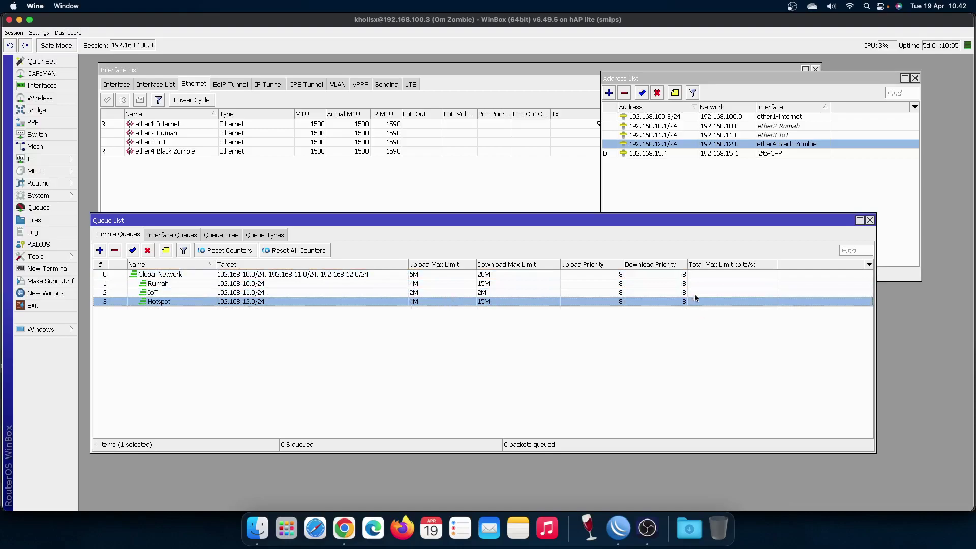
Step: Compare the upload and download priorities of the Rumah, IoT and Hotspot queues
left_click(624, 282)
left_click(641, 292)
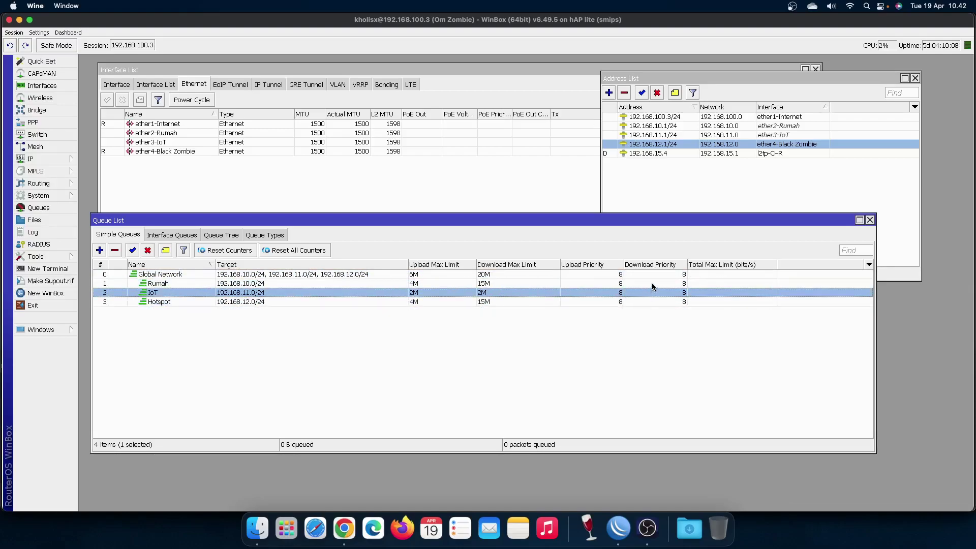
left_click(653, 302)
left_click(656, 293)
left_click(658, 285)
left_click(657, 300)
left_click(657, 284)
left_click(656, 293)
left_click(656, 302)
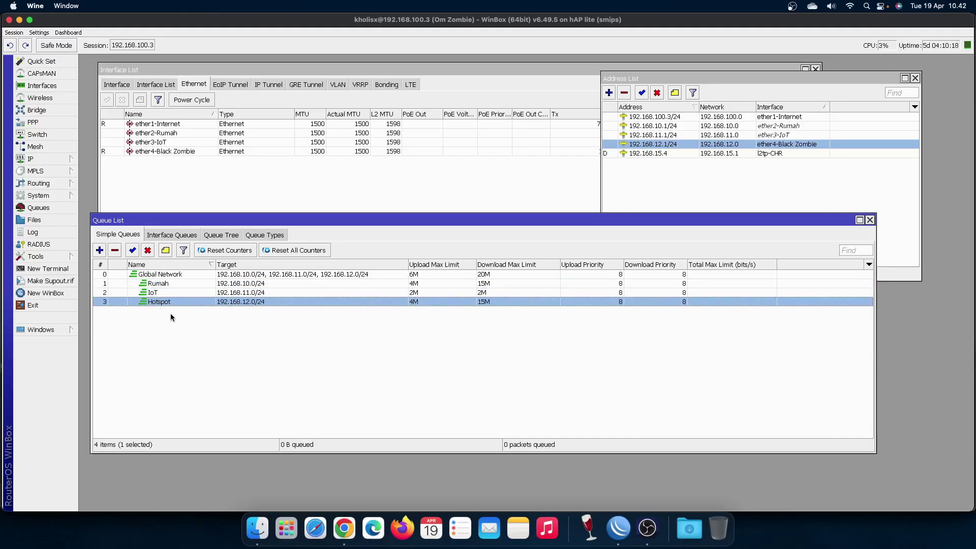
Step: Review how the Rumah, IoT and Hotspot queues' download limits compete while their priorities are equal
left_click(495, 284)
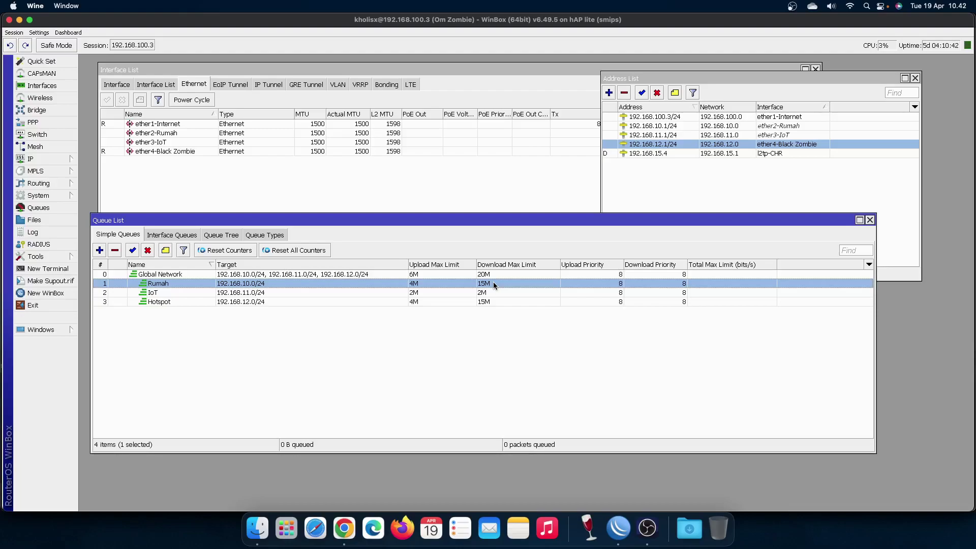
left_click(496, 300)
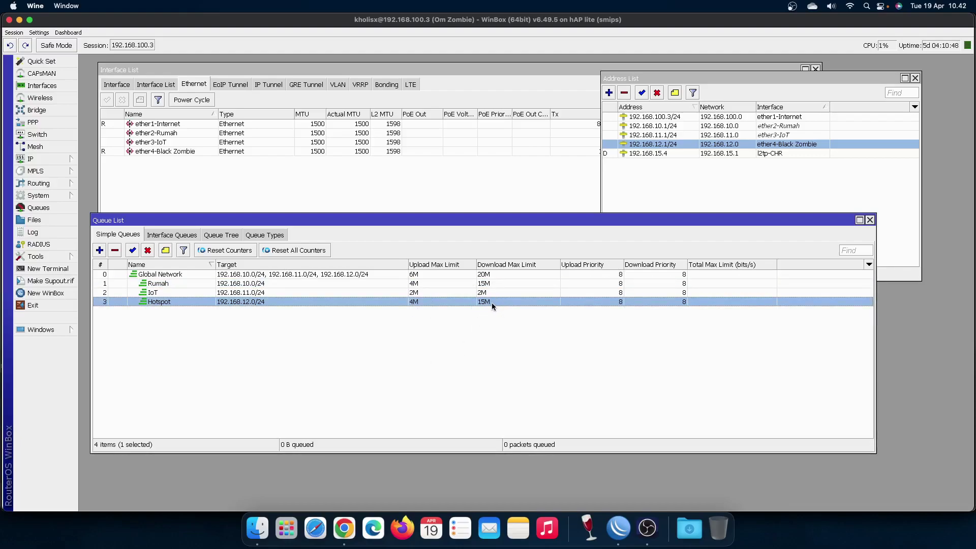
left_click(490, 285)
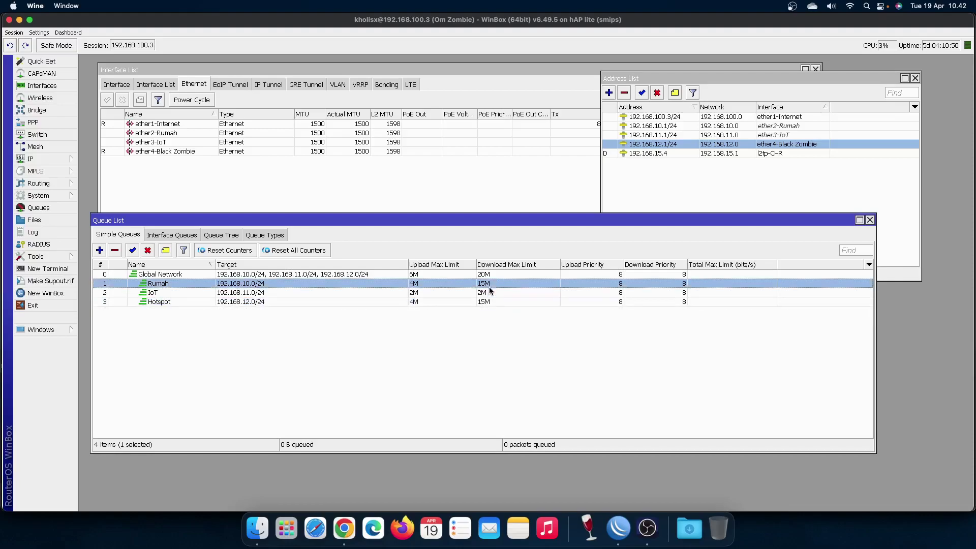
left_click(491, 292)
left_click(491, 285)
left_click(458, 303)
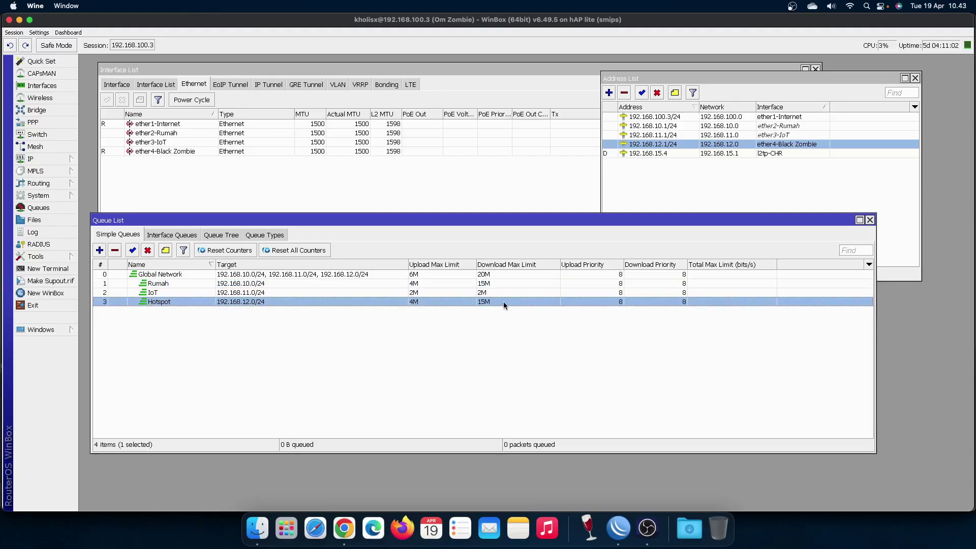
left_click(497, 282)
left_click(495, 290)
left_click(496, 283)
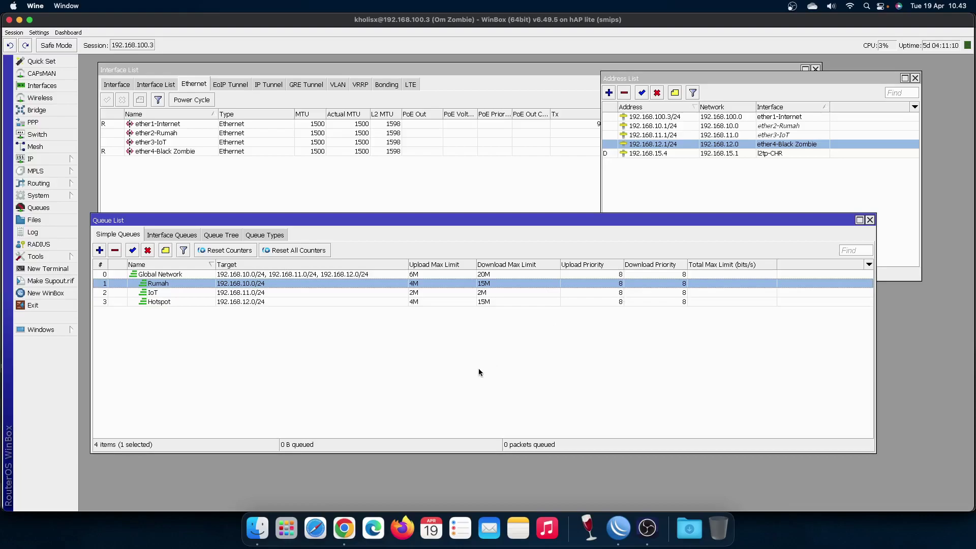
left_click(616, 306)
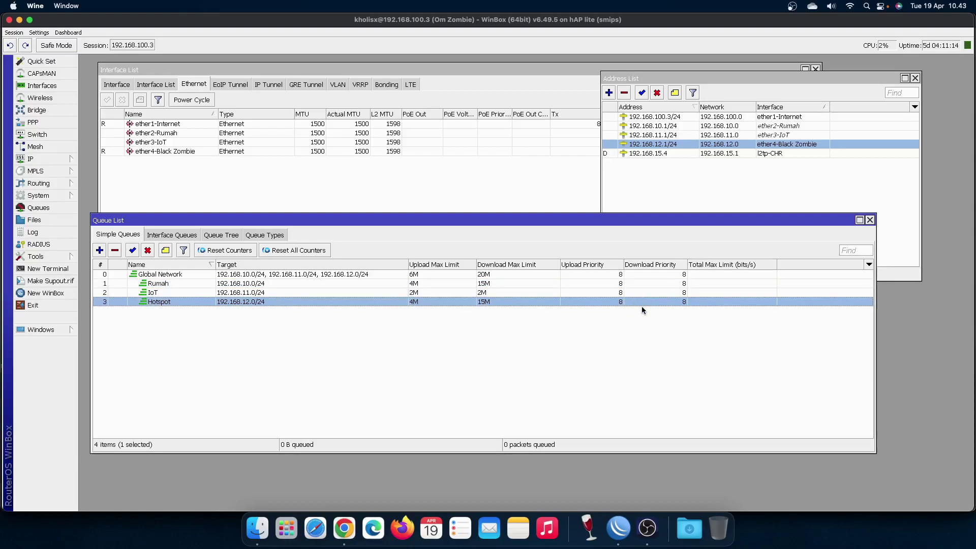
left_click(497, 292)
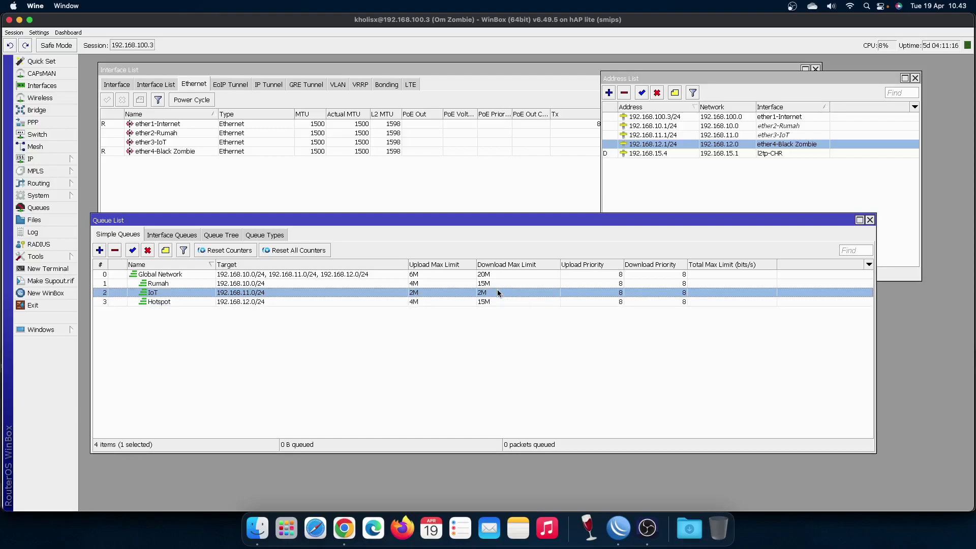
left_click(497, 285)
left_click(497, 302)
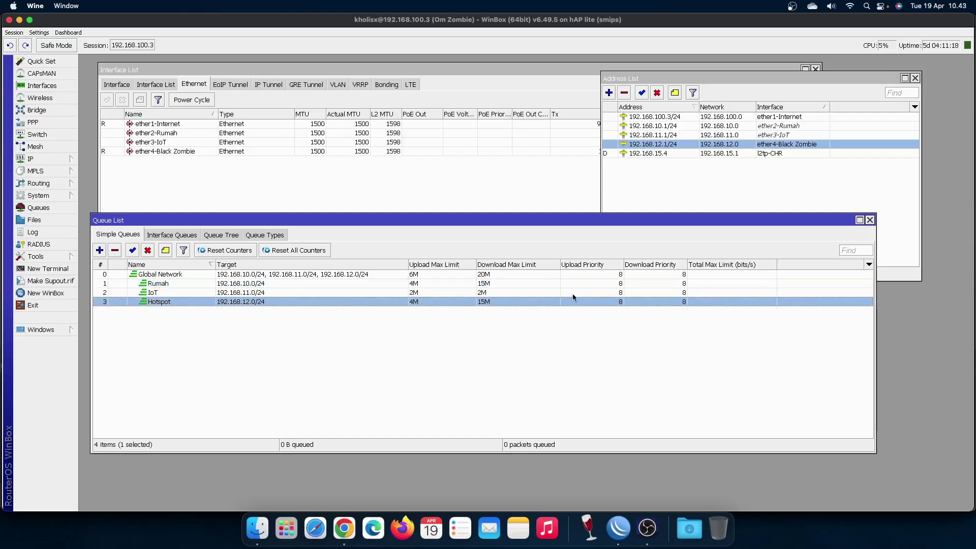
Step: Set the Rumah queue's priority to 4 for both upload and download and save it
double_click(491, 284)
left_click(452, 277)
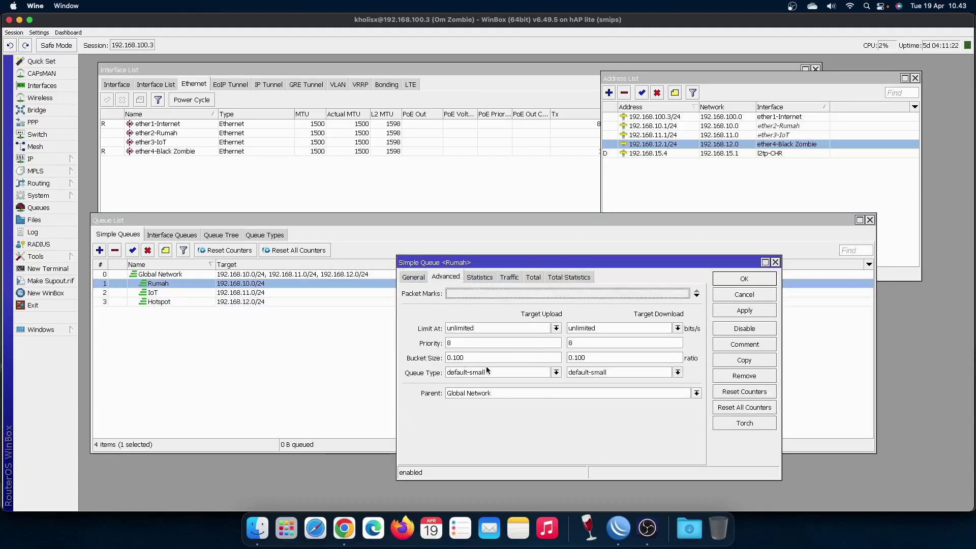
double_click(473, 342)
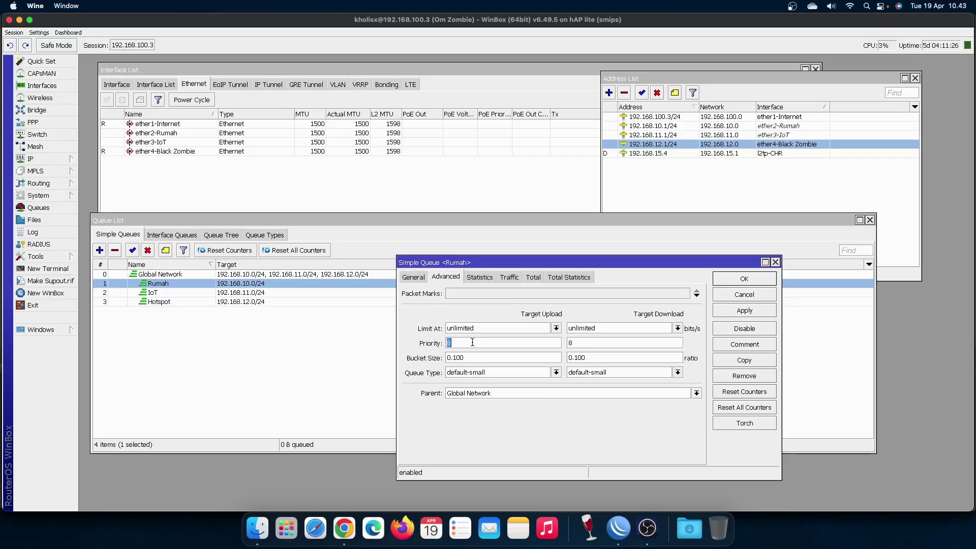
type("4")
key("Tab")
type("4")
key("Return")
left_click(599, 293)
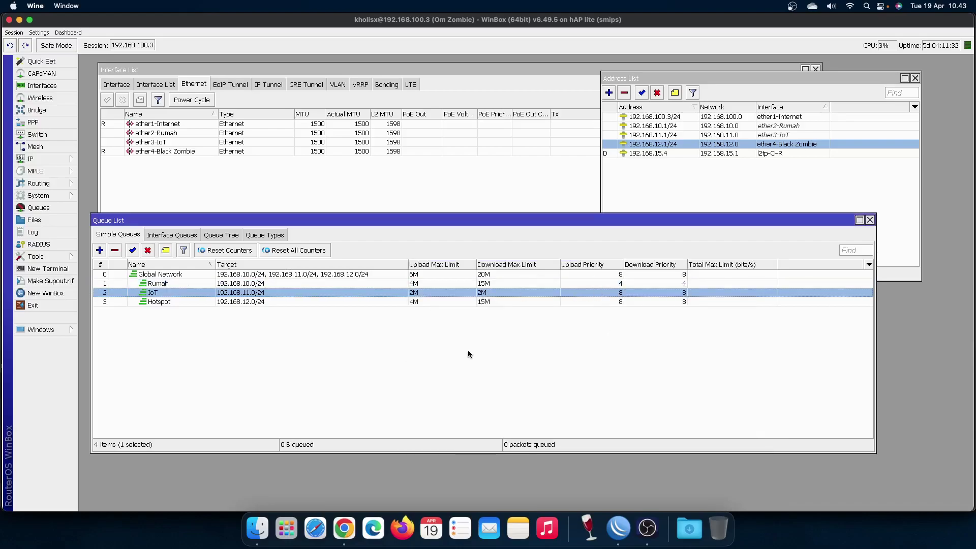
Step: Set the IoT queue's priority to 2 for both upload and download and save it
double_click(538, 293)
double_click(502, 344)
type("2")
double_click(589, 343)
type("2")
key("Return")
left_click(588, 342)
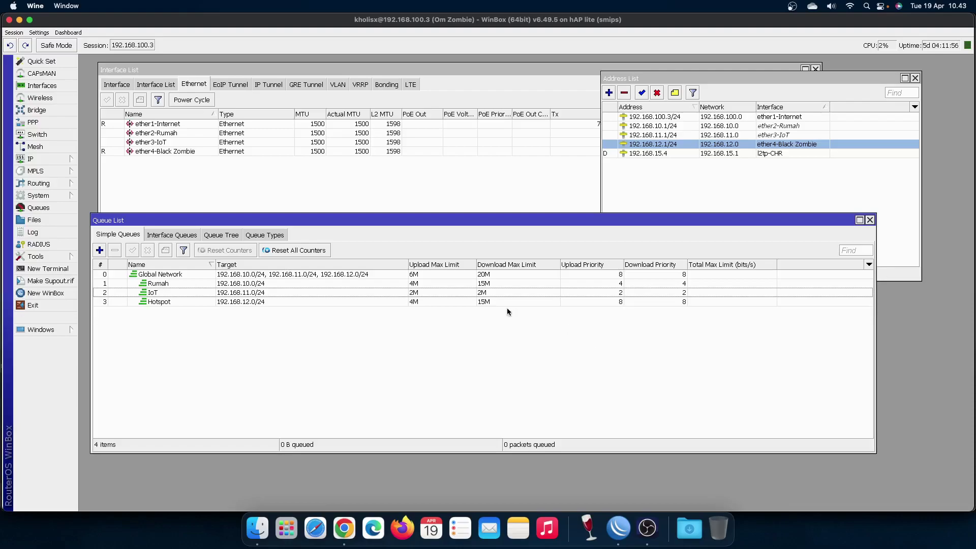
Step: Review the Hotspot queue's limits and priority against the Rumah, IoT and Global Network queues
left_click(492, 303)
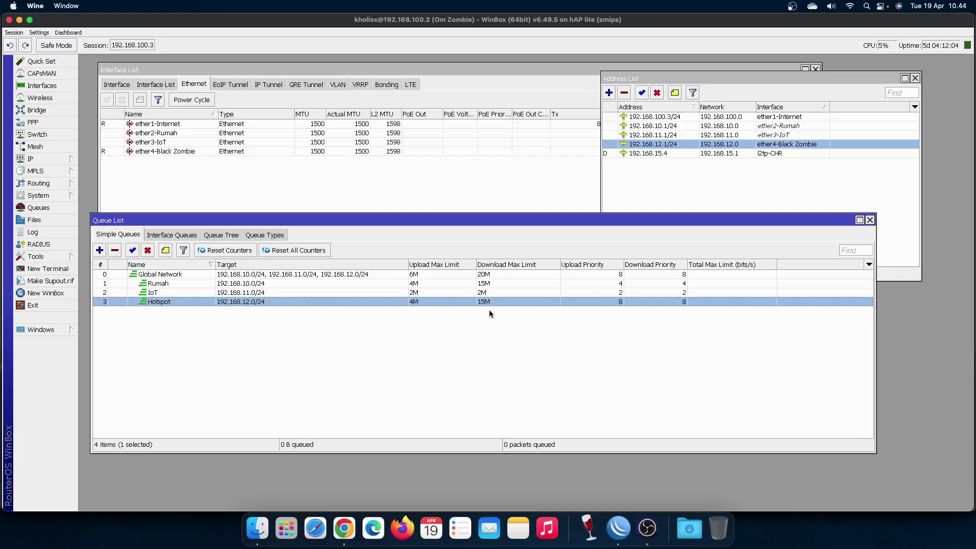
key("Up")
key("Up")
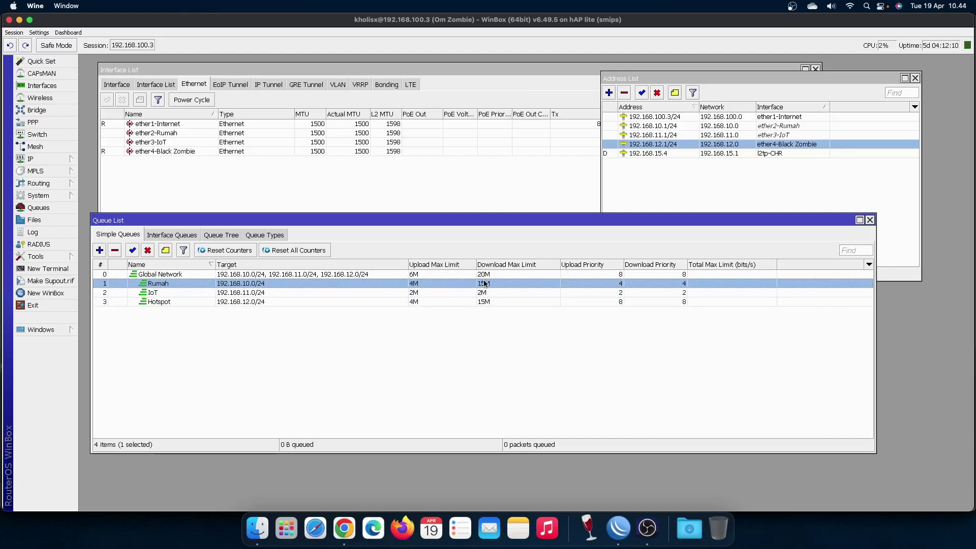
left_click(489, 301)
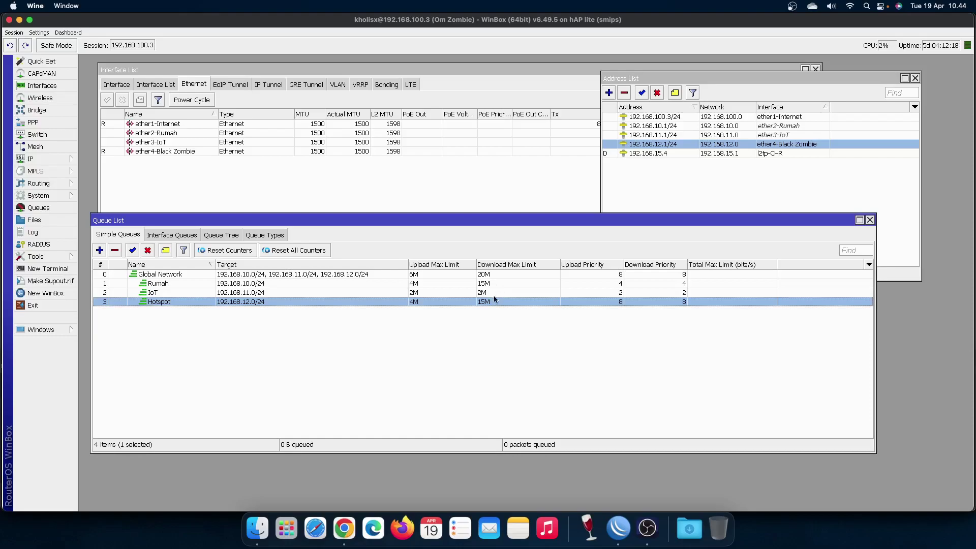
left_click(482, 285)
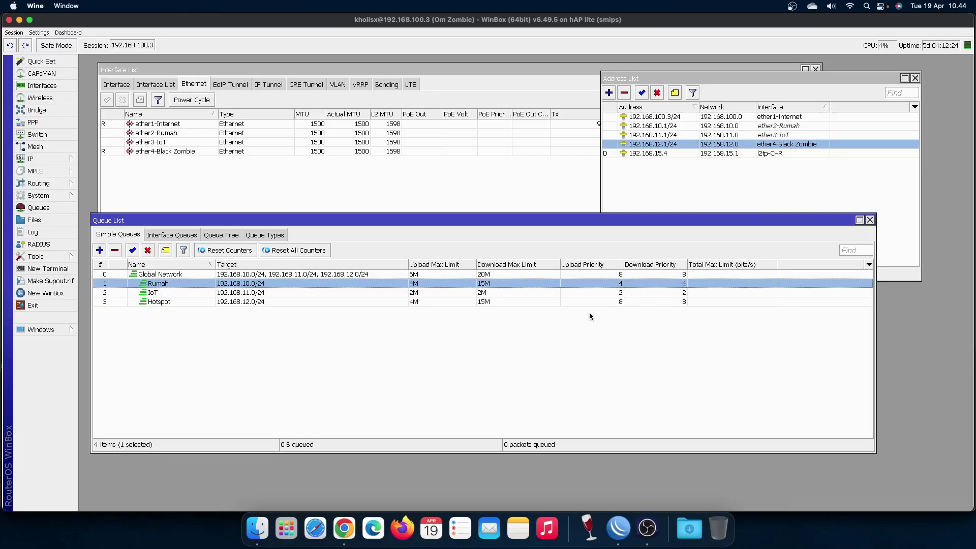
left_click(270, 275)
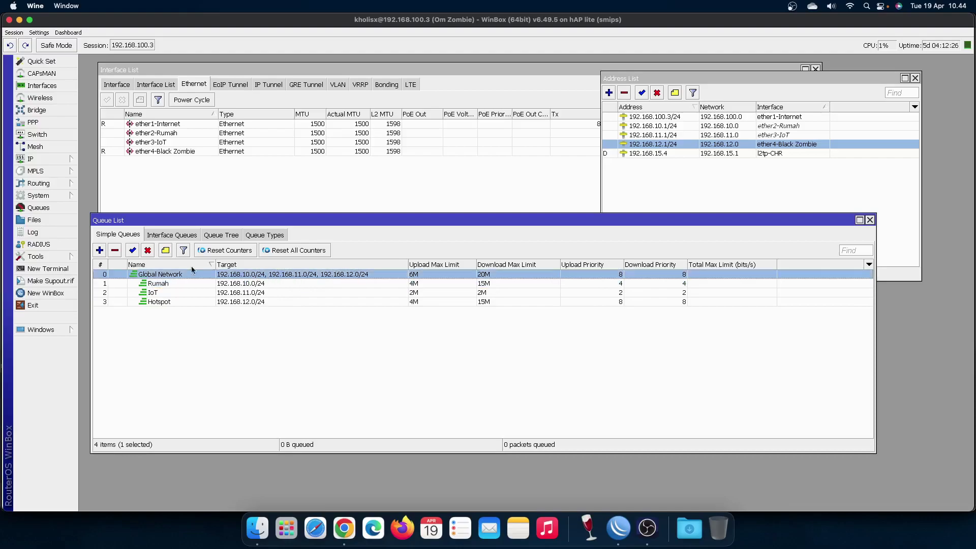
Step: Compare the new priority values of the Rumah and IoT queues with the Hotspot queue's priority
left_click(624, 282)
left_click(636, 293)
left_click(638, 301)
left_click(638, 292)
left_click(638, 284)
left_click(637, 292)
left_click(638, 301)
left_click(639, 293)
left_click(636, 283)
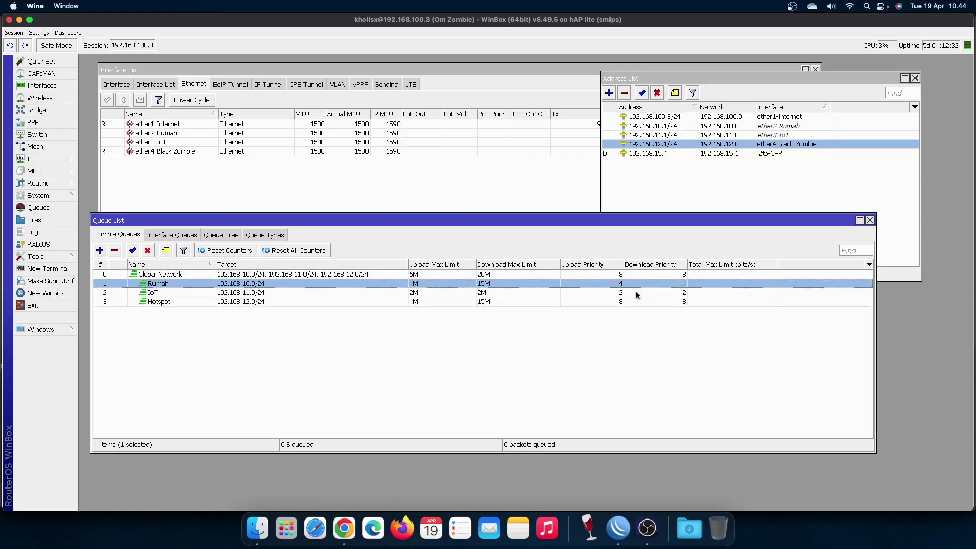
left_click(636, 292)
left_click(635, 301)
left_click(639, 293)
left_click(641, 283)
left_click(642, 292)
left_click(642, 302)
left_click(642, 283)
left_click(641, 293)
left_click(643, 301)
left_click(644, 294)
left_click(645, 282)
left_click(644, 292)
left_click(644, 301)
left_click(643, 283)
Step: Narrow the Upload Priority and Download Priority columns of the simple queue list and clear the row selection
left_click_drag(624, 265, 614, 265)
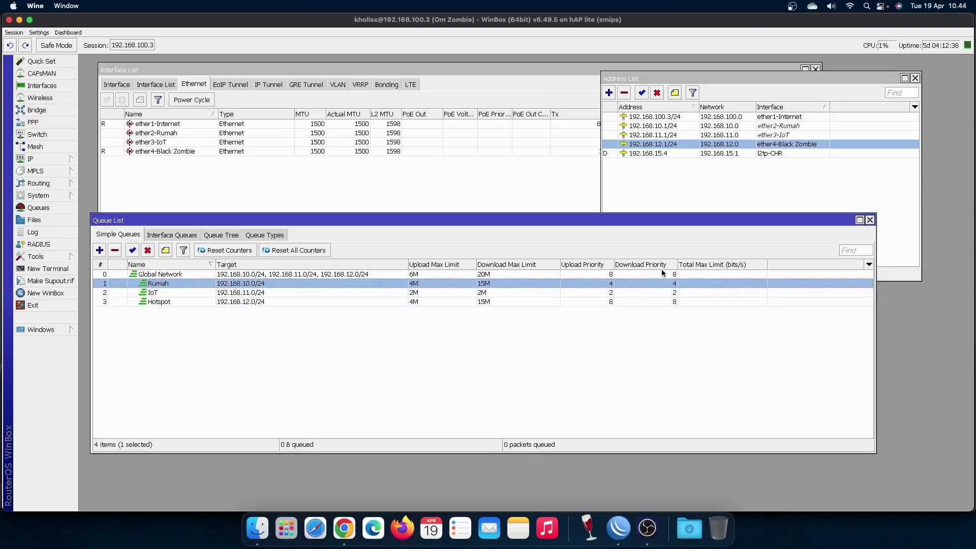
left_click_drag(678, 265, 672, 266)
left_click(641, 324)
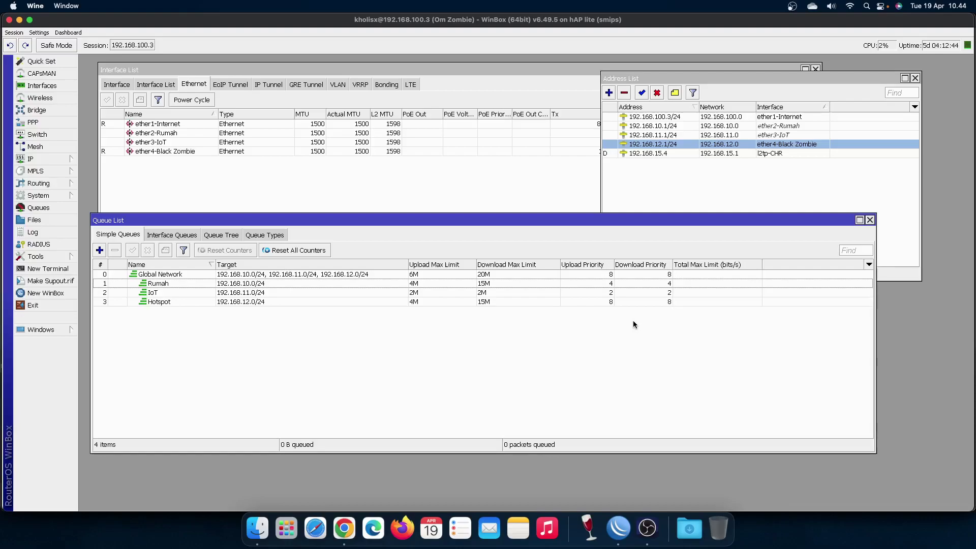
Step: Shift the Queue List window slightly and narrow its Target, Upload Max Limit and Download Max Limit columns
left_click_drag(484, 225, 480, 233)
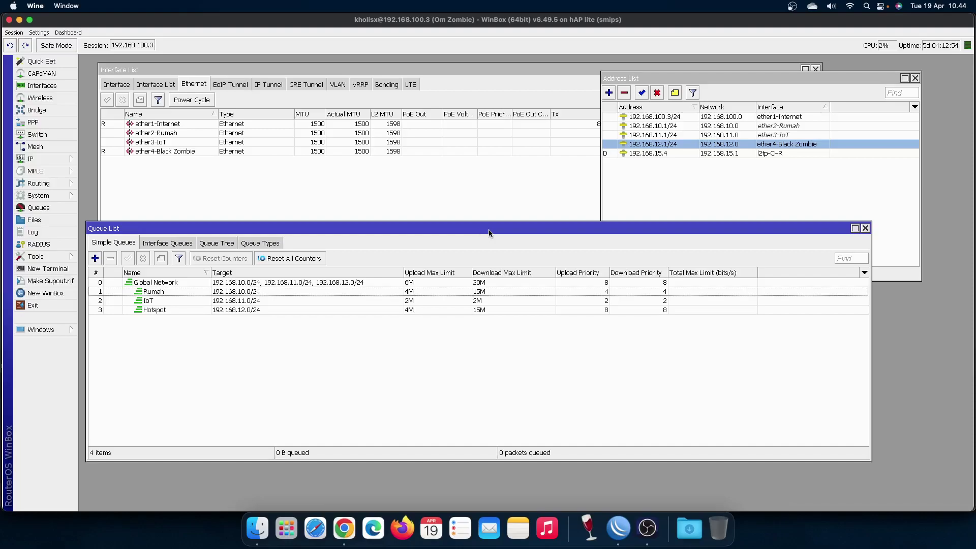
left_click(176, 309)
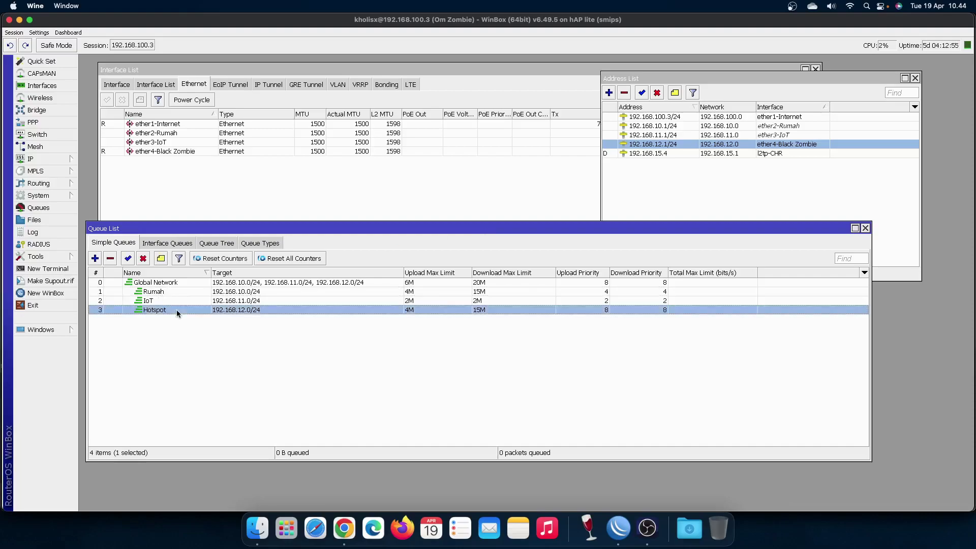
left_click(210, 325)
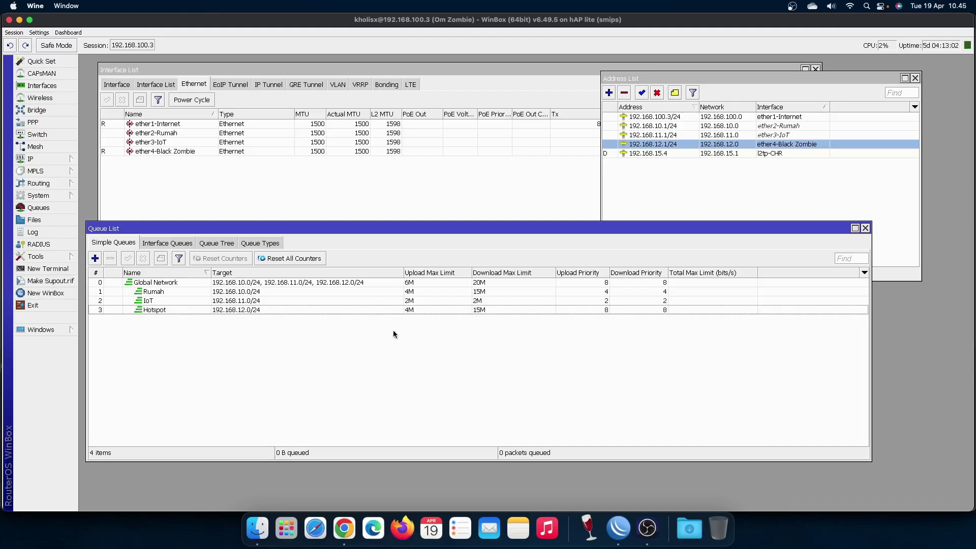
left_click_drag(402, 279, 373, 274)
left_click_drag(441, 273, 433, 271)
left_click_drag(521, 273, 503, 273)
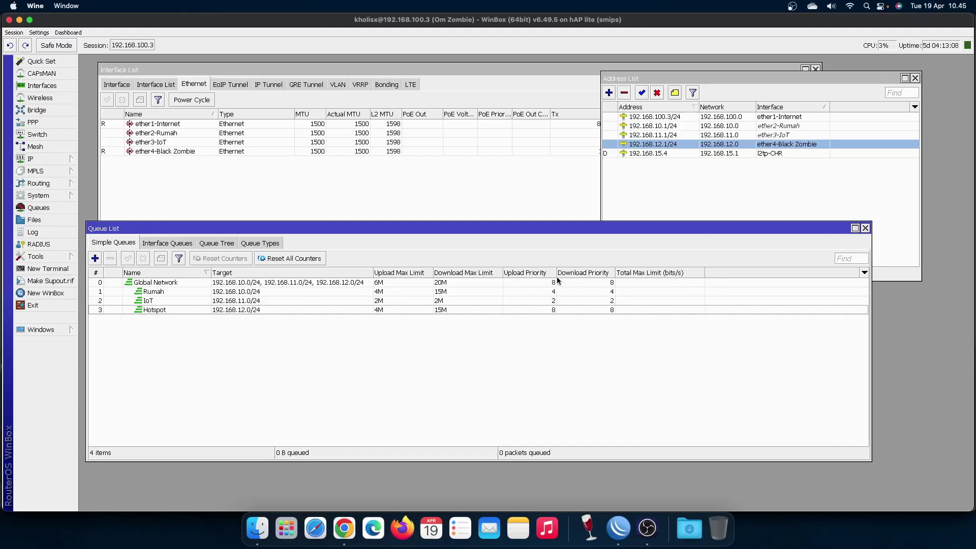
Step: Narrow the Upload Priority column and review the Global Network, Rumah, IoT and Hotspot rows of the simple queue list
left_click_drag(557, 273, 552, 273)
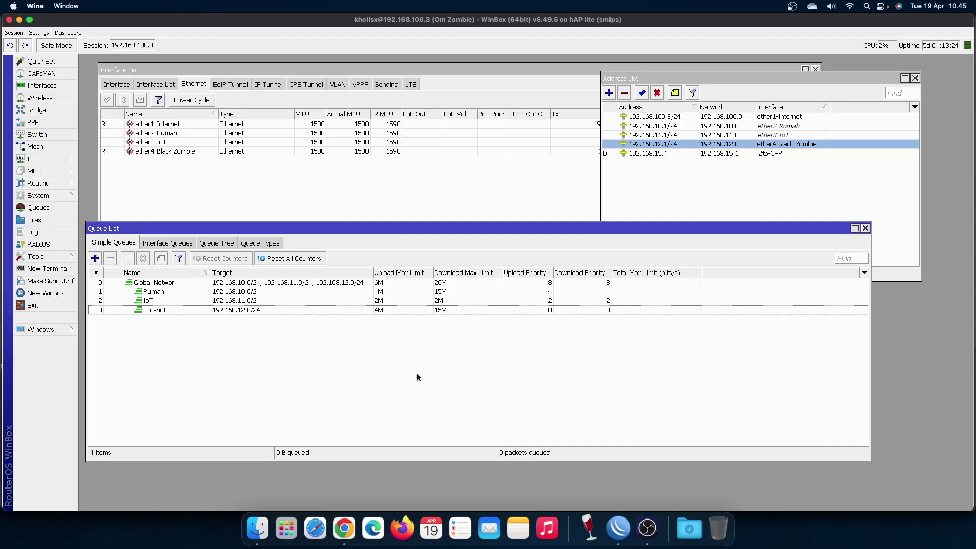
left_click(358, 284)
left_click(358, 289)
left_click(364, 300)
left_click(366, 309)
left_click(465, 378)
left_click(171, 311)
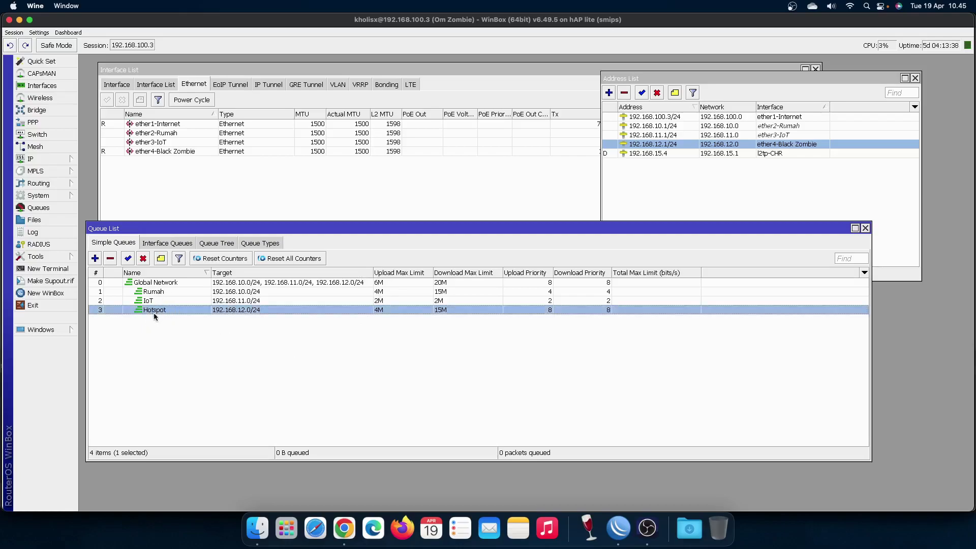
left_click(169, 327)
Step: Open the IP hotspot settings and un-maximize, move and widen their window so the queue list remains partly visible
left_click(41, 159)
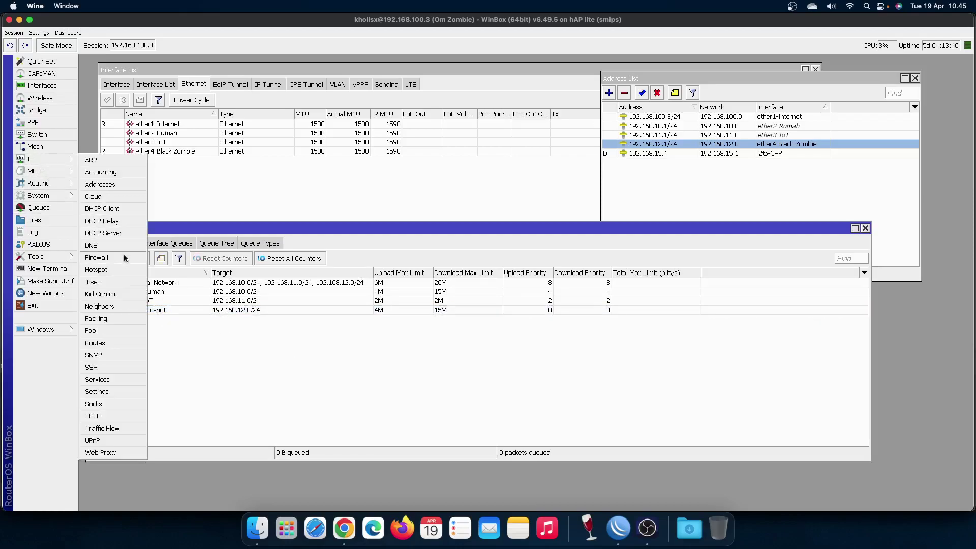
left_click(121, 270)
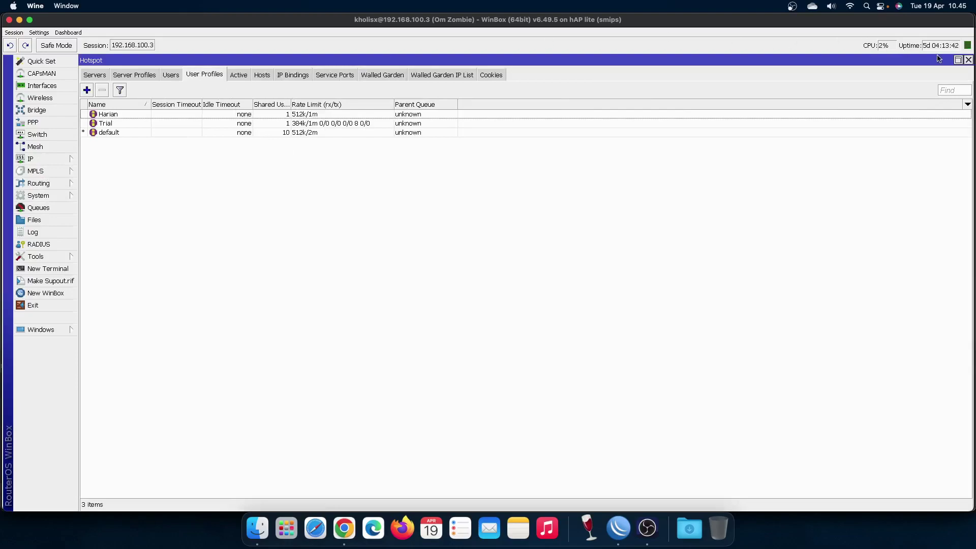
left_click(958, 59)
left_click_drag(596, 119, 566, 142)
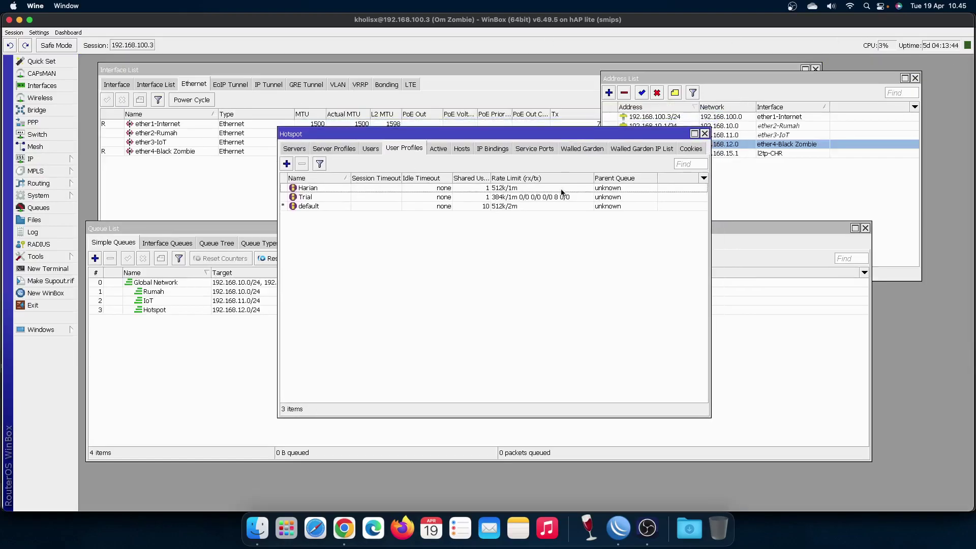
left_click_drag(711, 199, 825, 199)
Step: Examine the parent queue of the Harian, Trial and default hotspot user profiles
left_click(620, 206)
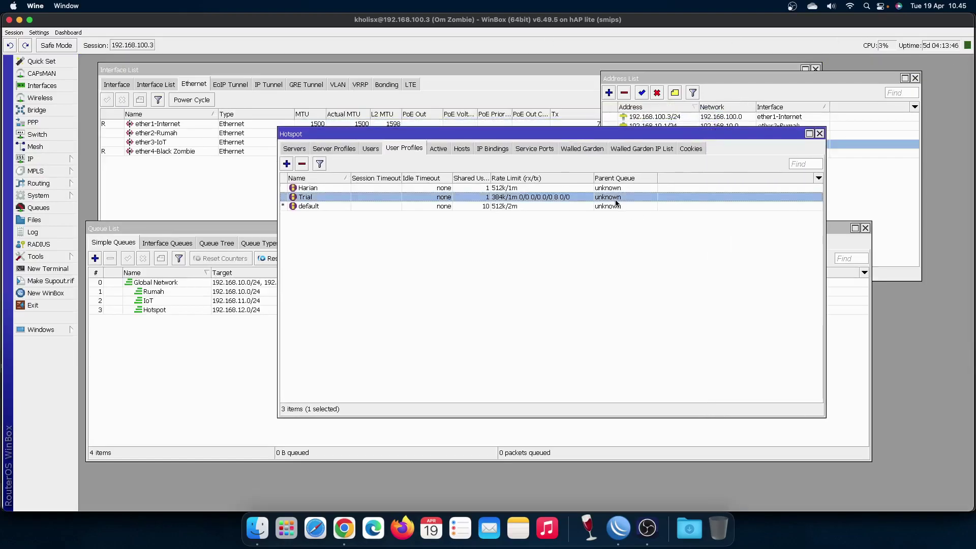
left_click(619, 198)
left_click(620, 189)
left_click(620, 197)
left_click(621, 207)
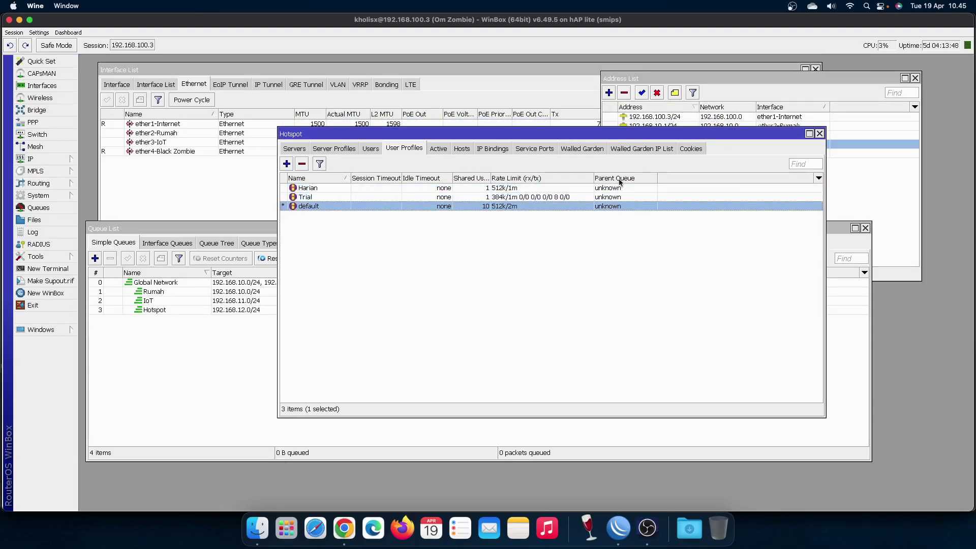
Step: Set the Harian user profile's parent queue to Hotspot and save the profile
double_click(613, 188)
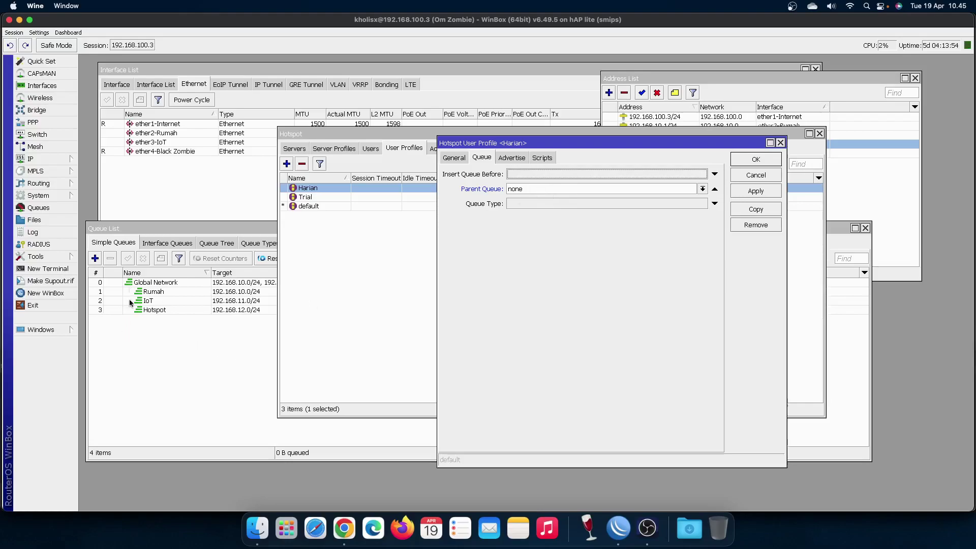
left_click(558, 189)
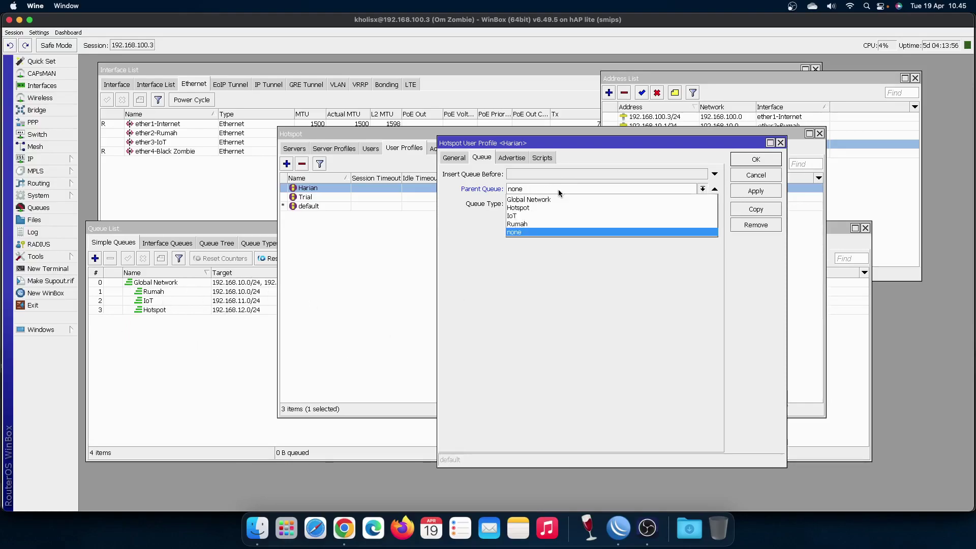
left_click(543, 207)
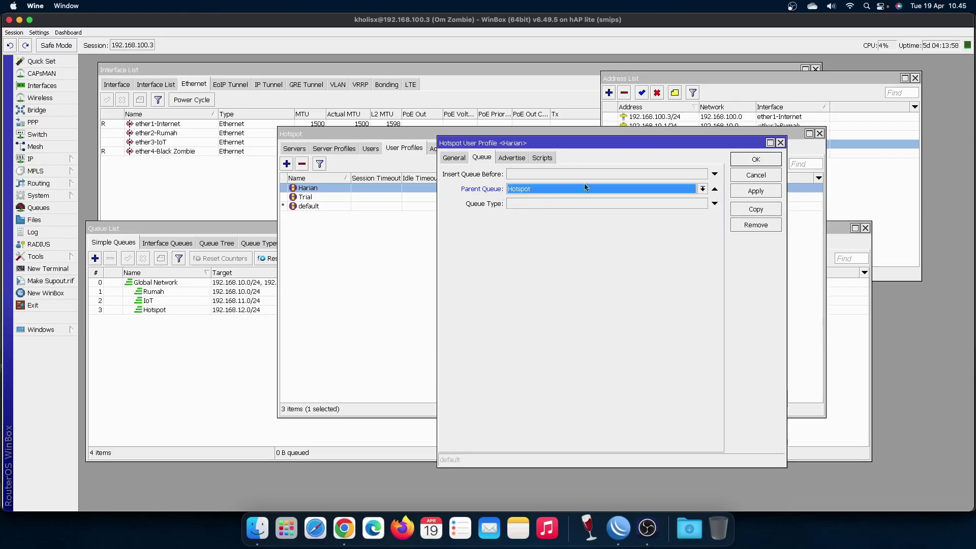
left_click(756, 159)
Step: Set the Trial user profile's parent queue to Hotspot and save the profile
left_click(614, 197)
double_click(615, 197)
left_click(542, 189)
left_click(541, 205)
left_click(756, 159)
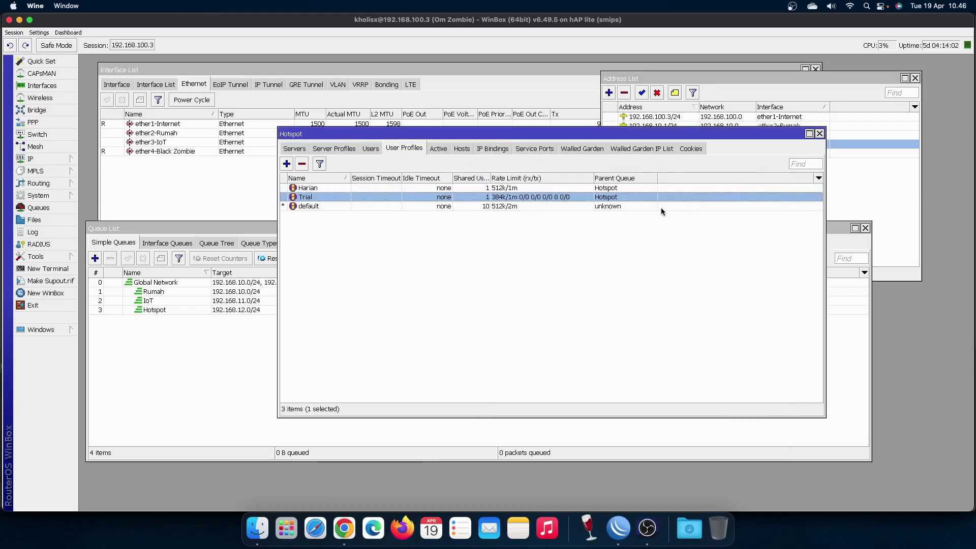
Step: Set the default user profile's parent queue to Hotspot and save the profile
double_click(661, 207)
left_click(597, 188)
left_click(584, 206)
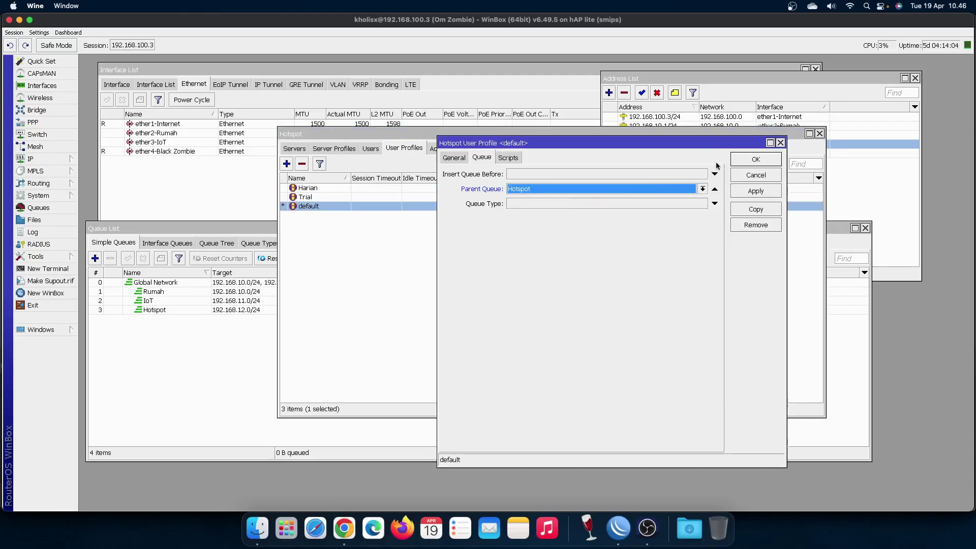
left_click(756, 160)
Step: Check the new parent queue assignments across the three hotspot user profiles and clear the row selection
left_click(624, 188)
left_click(623, 197)
left_click(620, 208)
left_click(622, 199)
left_click(626, 190)
left_click(624, 196)
left_click(624, 206)
left_click(624, 197)
left_click(623, 188)
left_click(624, 198)
left_click(623, 207)
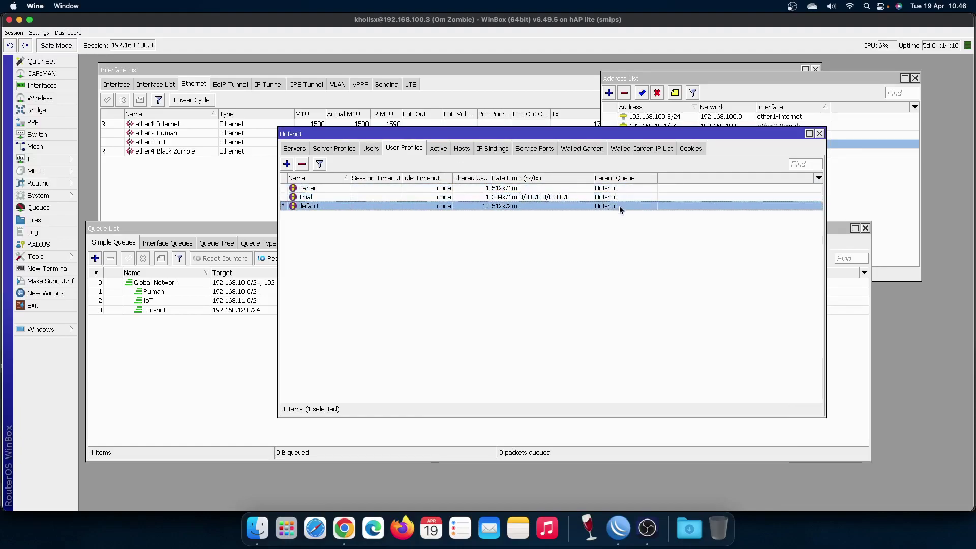
left_click(538, 221)
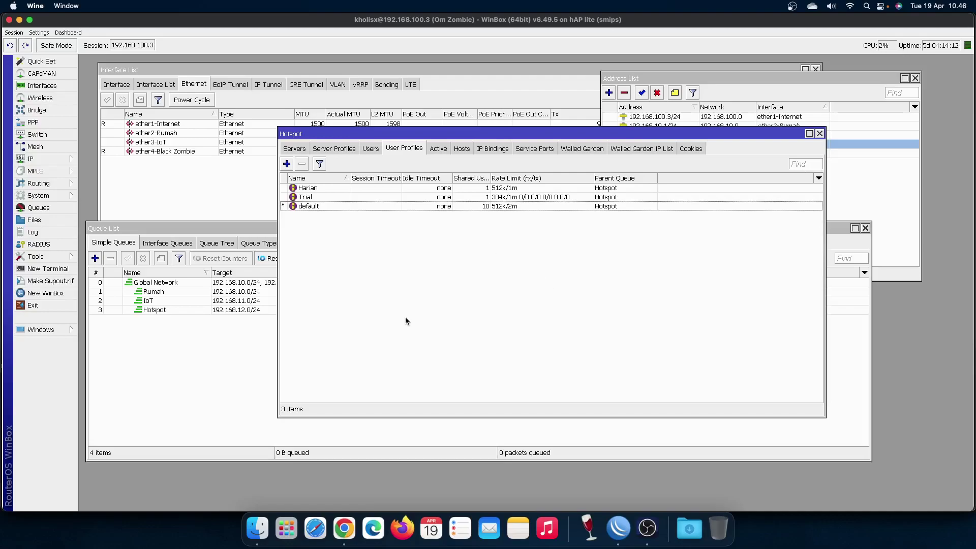
Step: Look over the hotspot server profiles and user accounts, and return to the user profiles list
left_click(335, 148)
left_click(370, 149)
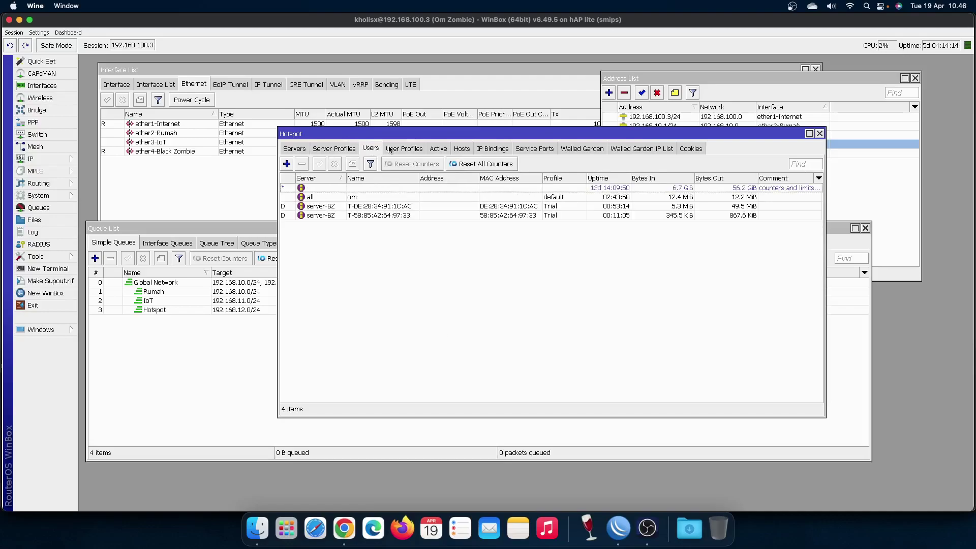
left_click(398, 149)
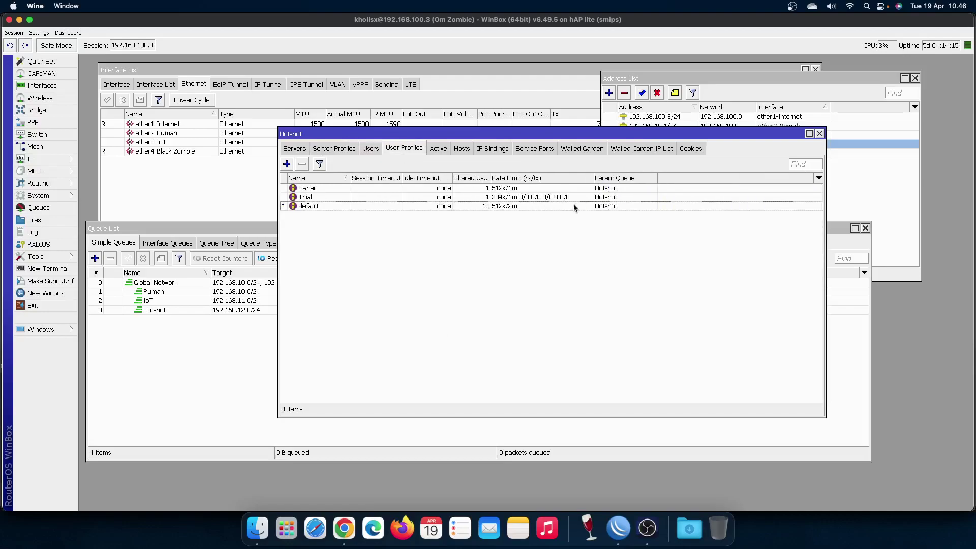
Step: Copy the Trial profile's rate limit 384k/1m 0/0 0/0 0/0 8 0/0 into the default profile's rate limit
double_click(535, 197)
left_click(454, 158)
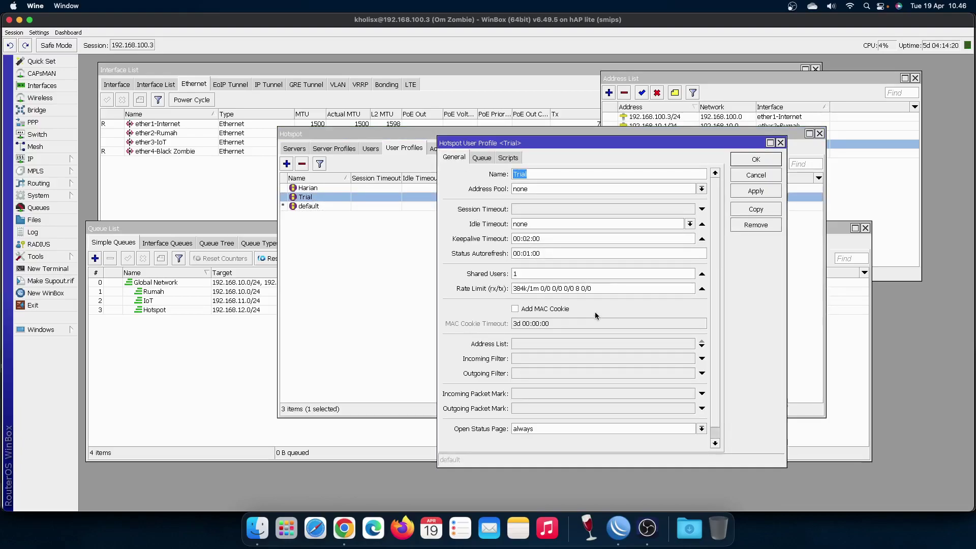
triple_click(564, 288)
right_click(531, 286)
left_click(550, 302)
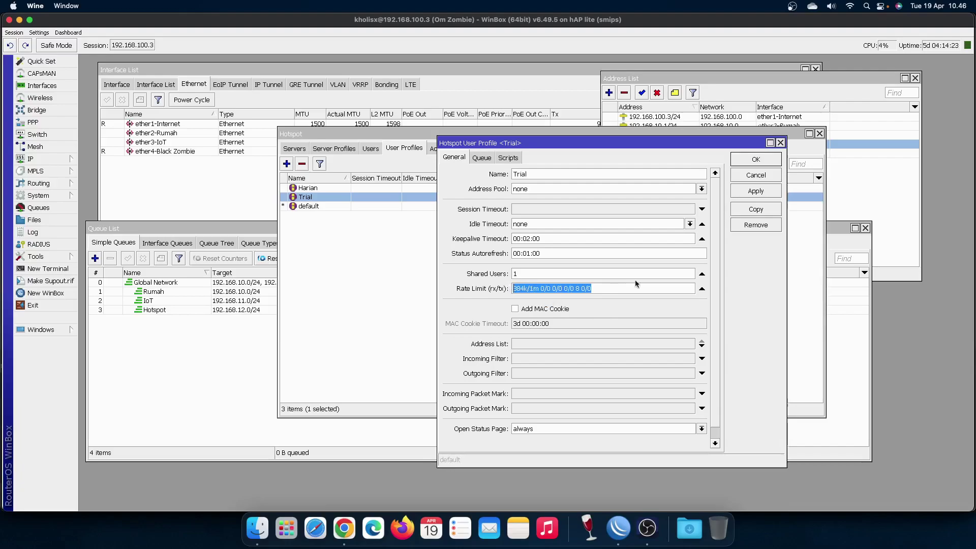
left_click(781, 143)
double_click(566, 206)
triple_click(576, 288)
right_click(576, 288)
left_click(604, 319)
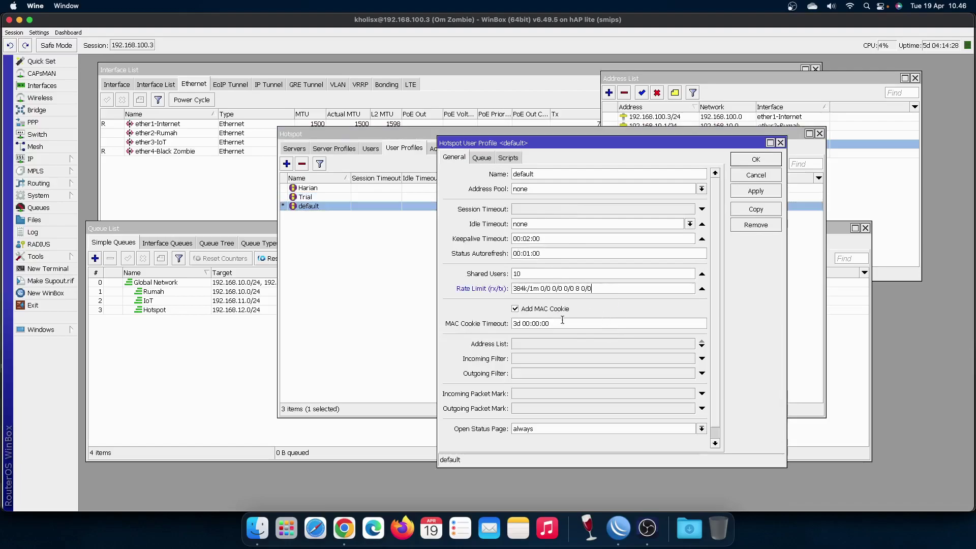
Step: Change the default profile's rate limit to 1m/5m 0/0 0/0 0/0 1 0/0 and save it
key("Left")
key("Left")
key("Left")
key("Left")
left_click(533, 288)
key("BackSpace")
type("5")
left_click_drag(528, 289, 502, 291)
type("1m")
left_click(753, 191)
left_click(755, 161)
Step: Set the Harian profile's rate limit to 384k/1m 0/0 0/0 0/0 7 0/0 and save it
left_click(573, 203)
double_click(572, 188)
triple_click(575, 286)
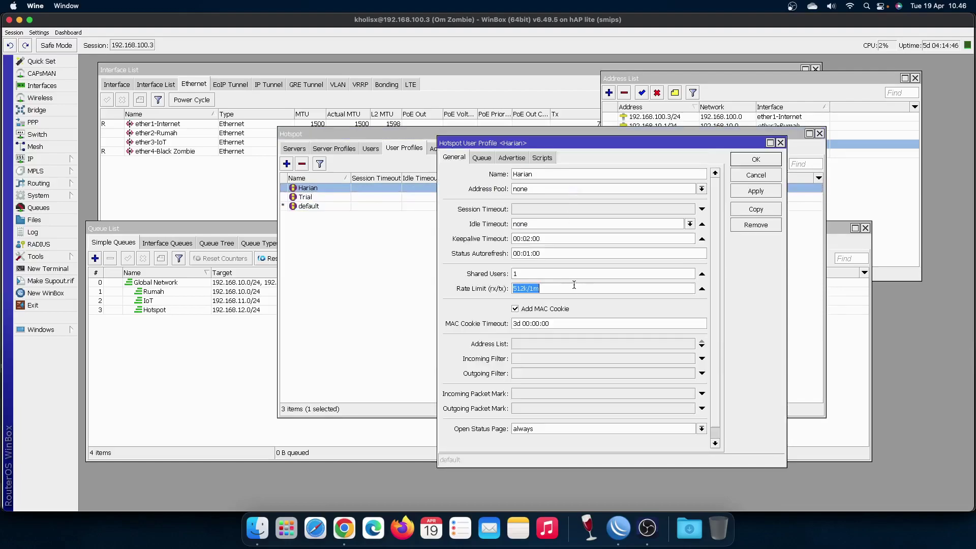
right_click(575, 288)
left_click(603, 312)
double_click(579, 289)
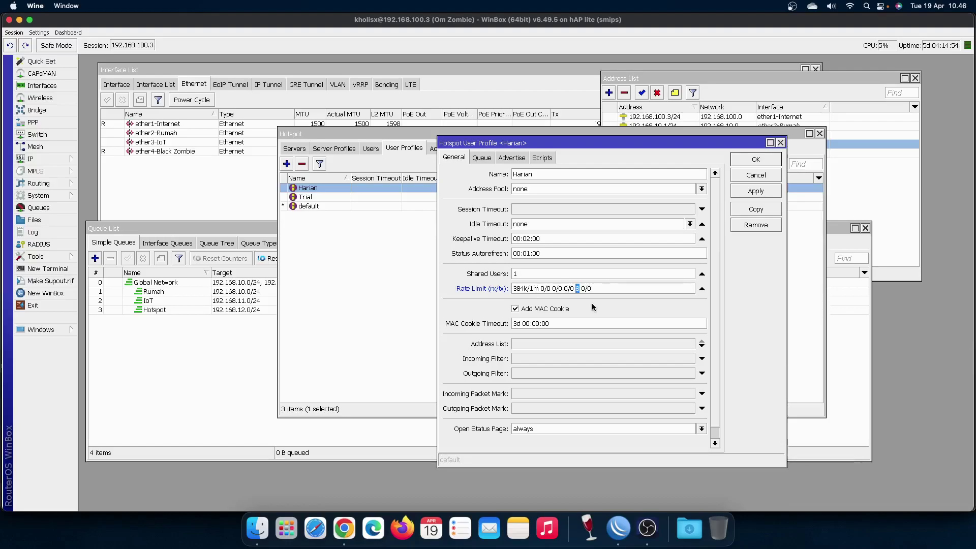
type("7")
key("Return")
Step: Compare the rate limits and priorities of the Harian, Trial and default user profiles
left_click(536, 199)
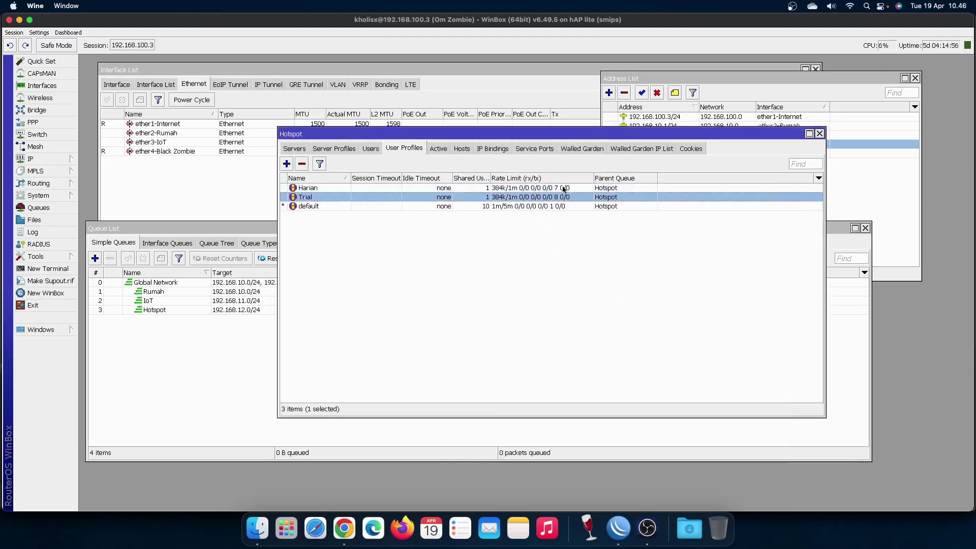
left_click(543, 189)
left_click(544, 198)
left_click(545, 206)
left_click(545, 198)
left_click(546, 190)
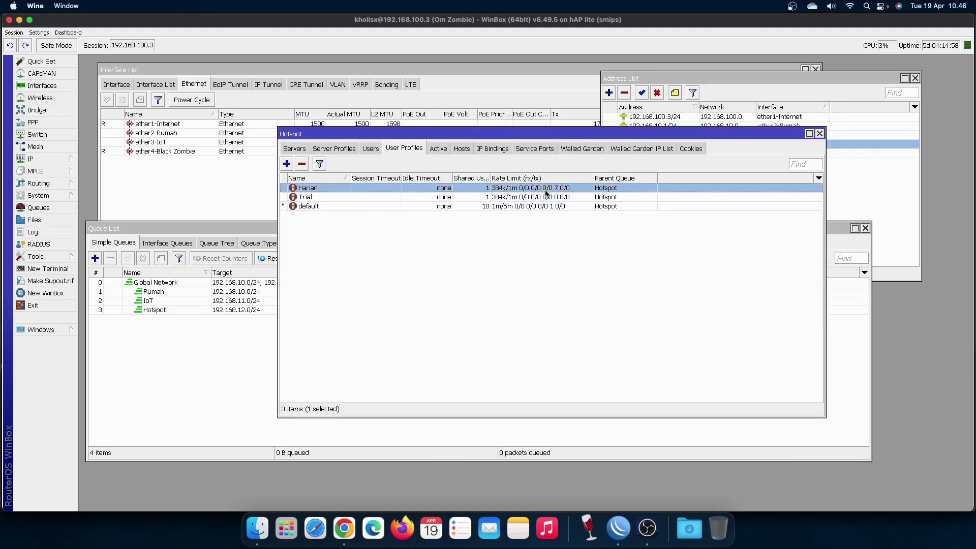
left_click(547, 198)
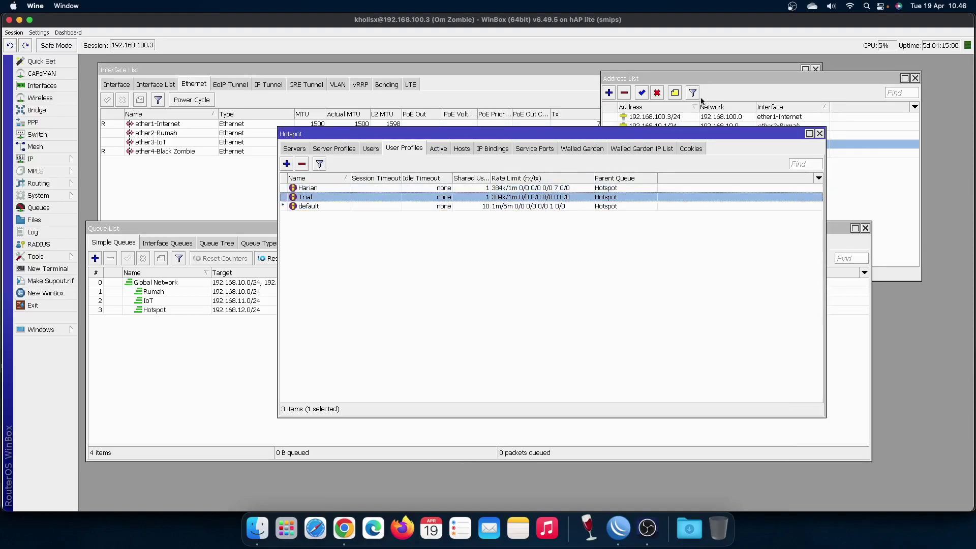
left_click(451, 246)
left_click(512, 207)
left_click(514, 197)
left_click(518, 188)
left_click(535, 269)
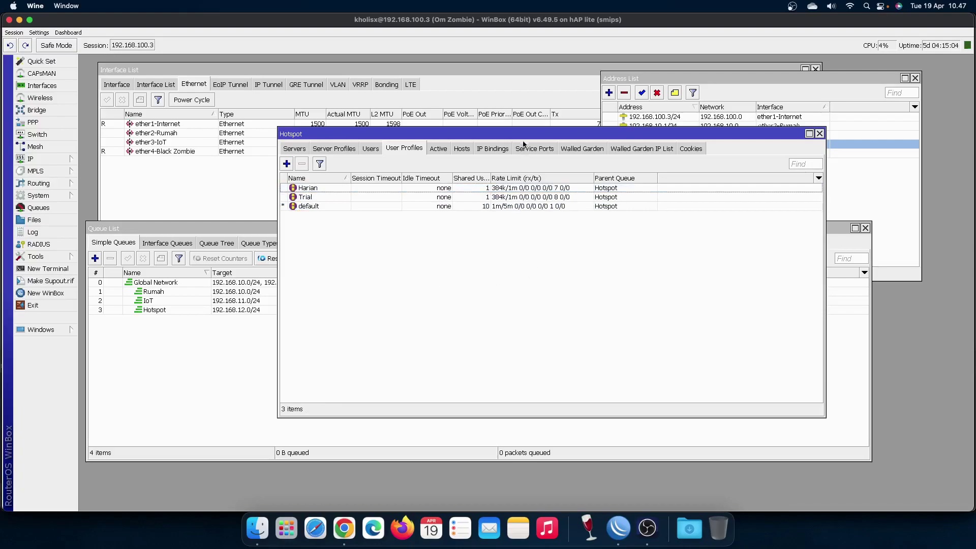
Step: Move the Hotspot window aside and add the Upload and Download columns to the simple queue list
left_click_drag(523, 134, 595, 135)
left_click(242, 410)
right_click(562, 370)
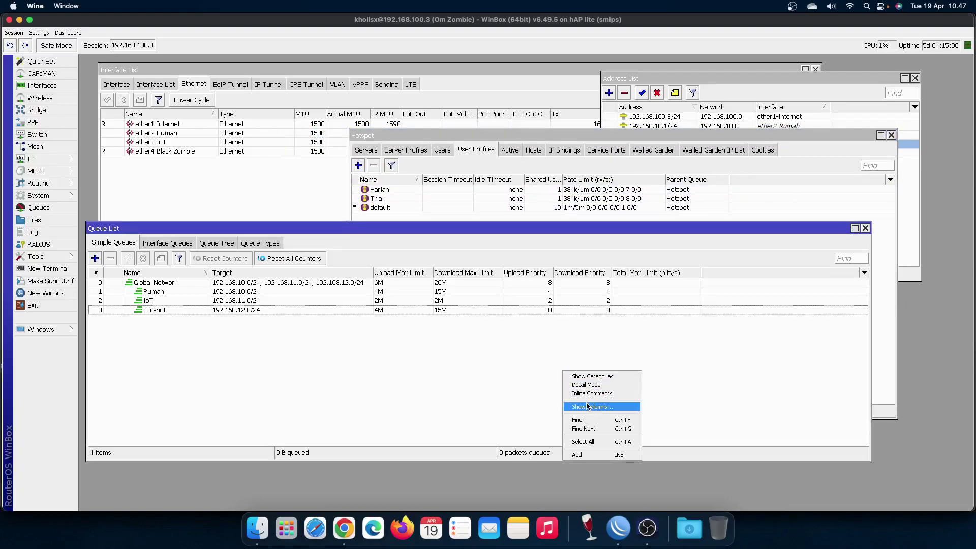
left_click(584, 407)
left_click_drag(543, 218, 543, 381)
left_click(468, 311)
left_click(586, 154)
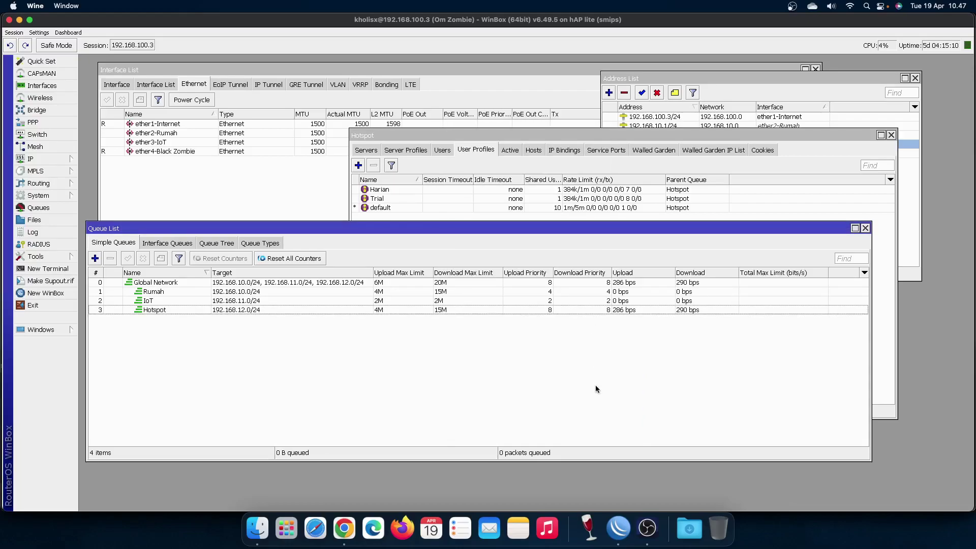
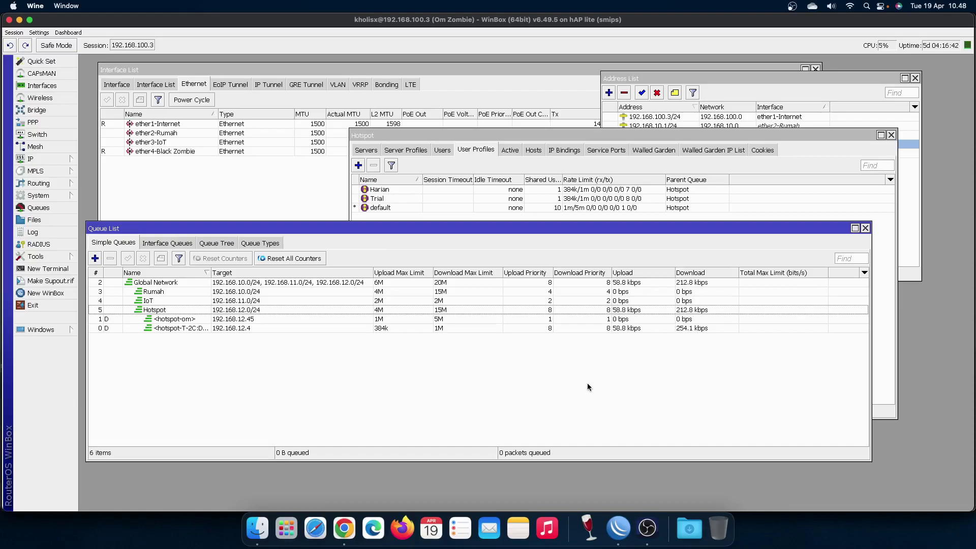
Step: Widen the queue list's Name column and examine the dynamic user queues under the Hotspot queue
left_click_drag(211, 274, 263, 275)
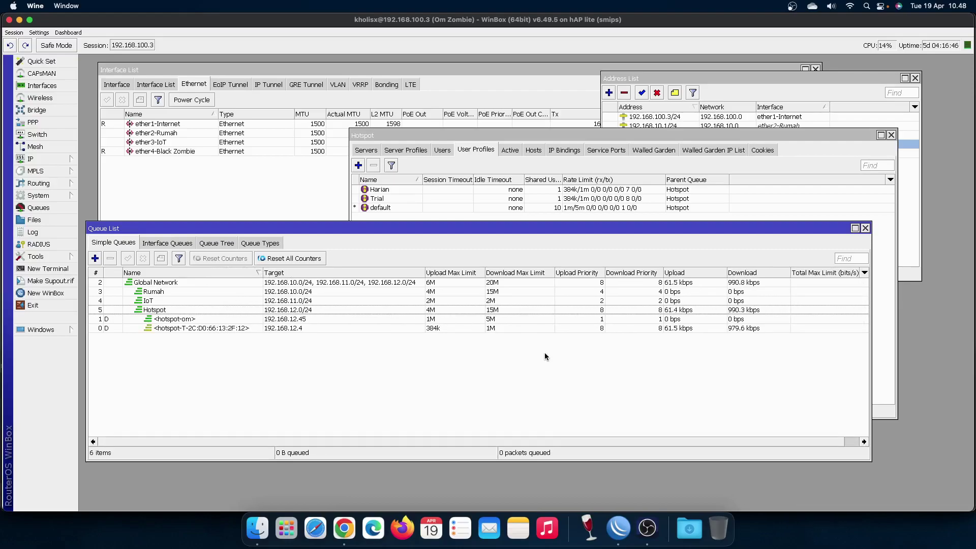
left_click(453, 329)
left_click(470, 318)
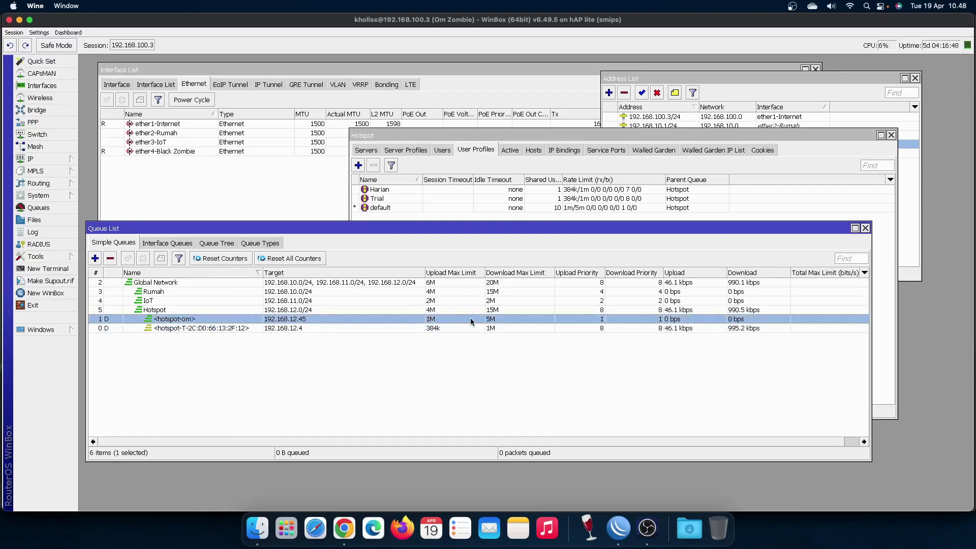
left_click(466, 310)
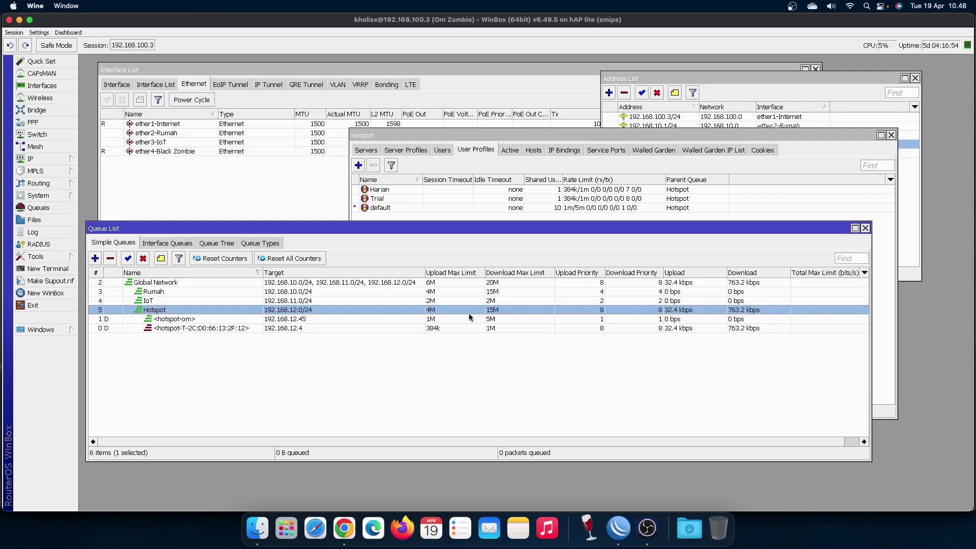
left_click(484, 376)
right_click(484, 376)
left_click(426, 352)
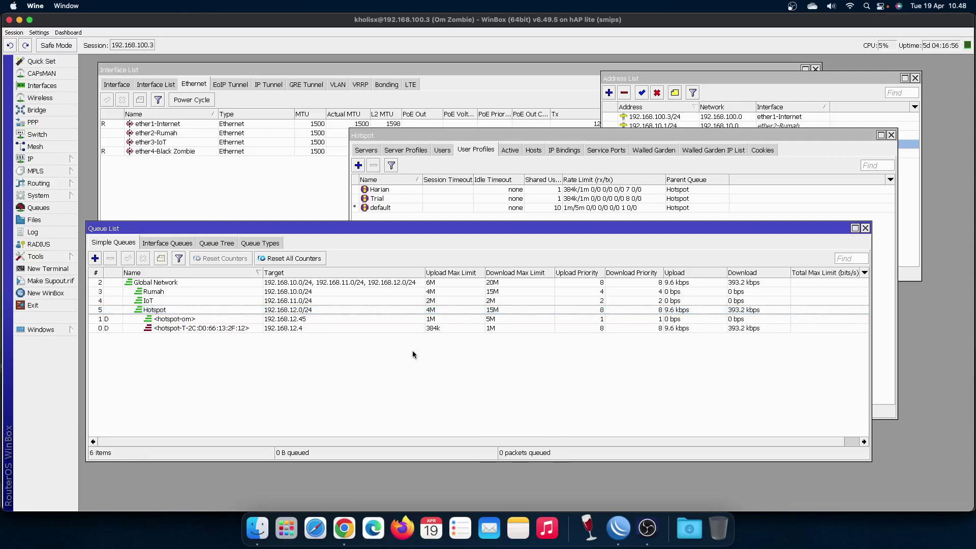
Step: Review which columns are enabled for the simple queue list and keep the current selection
right_click(425, 375)
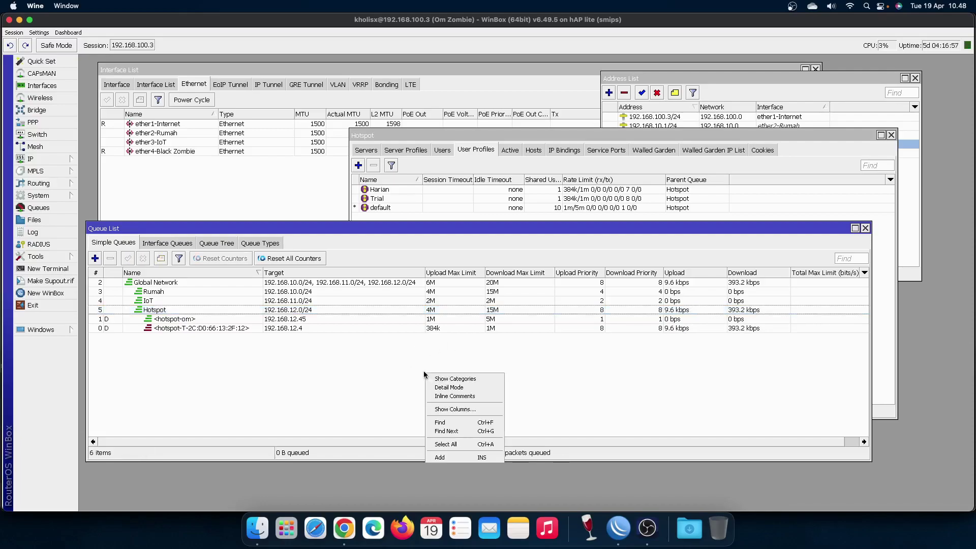
left_click(460, 410)
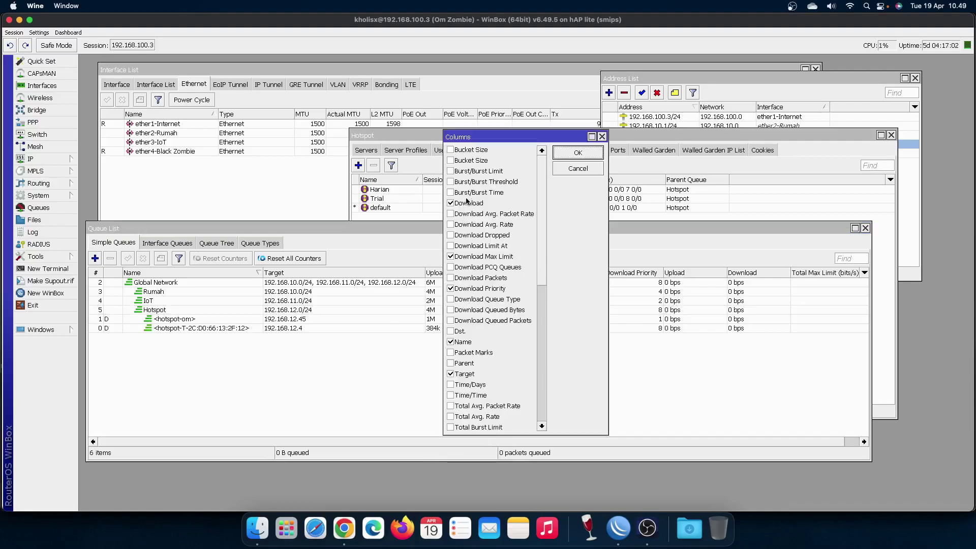
left_click(545, 341)
scroll(488, 325, "down", 1)
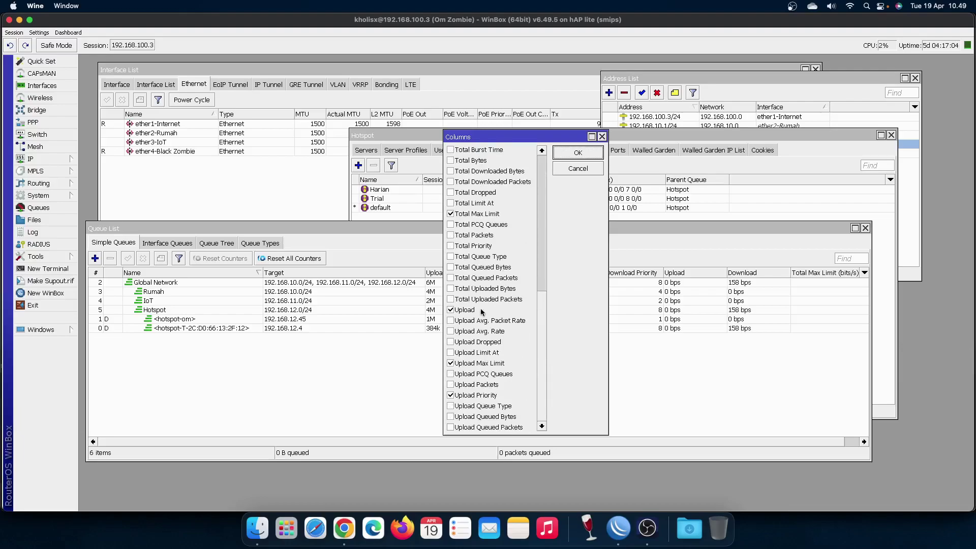
left_click(578, 154)
Step: Compare the live upload and download rates of the two dynamic hotspot user queues with their limits and parent queues
left_click(703, 302)
left_click(703, 320)
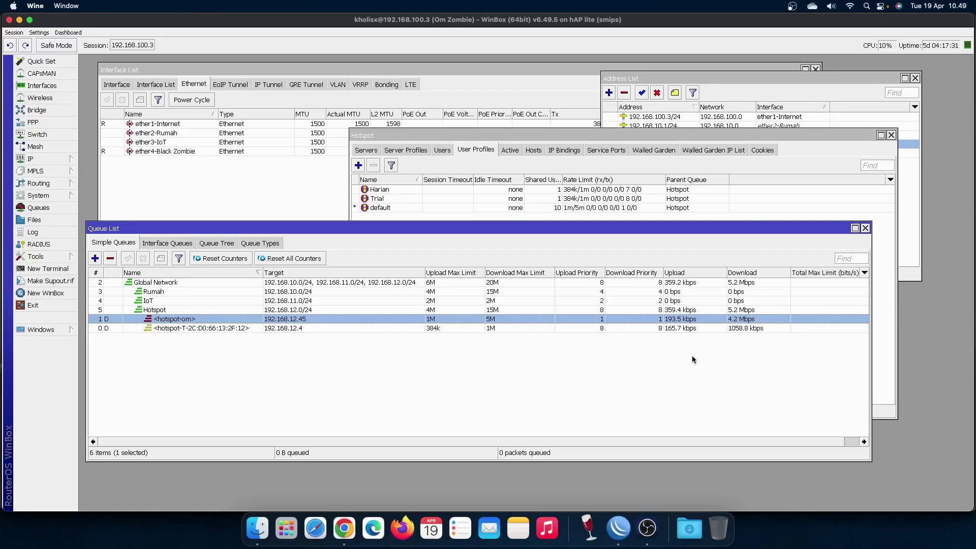
left_click(548, 373)
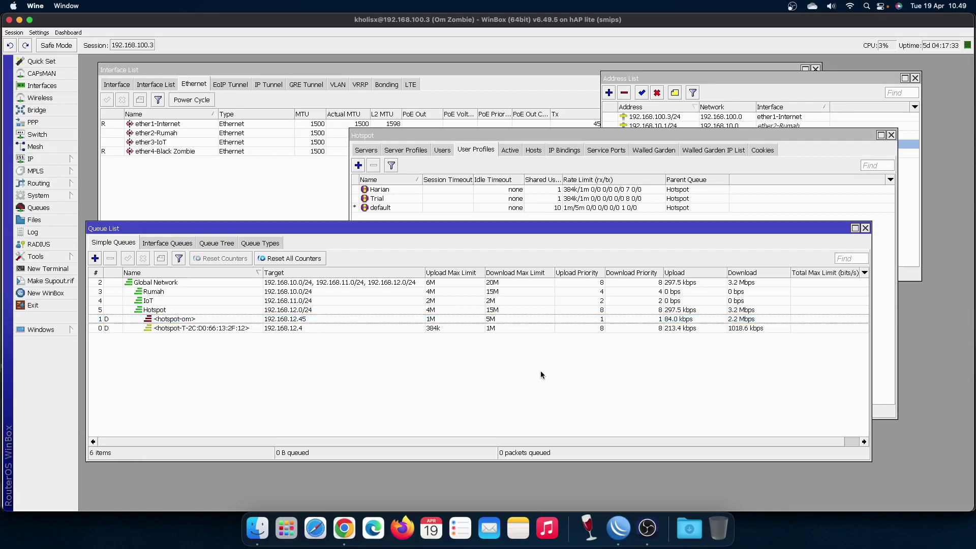
left_click(691, 329)
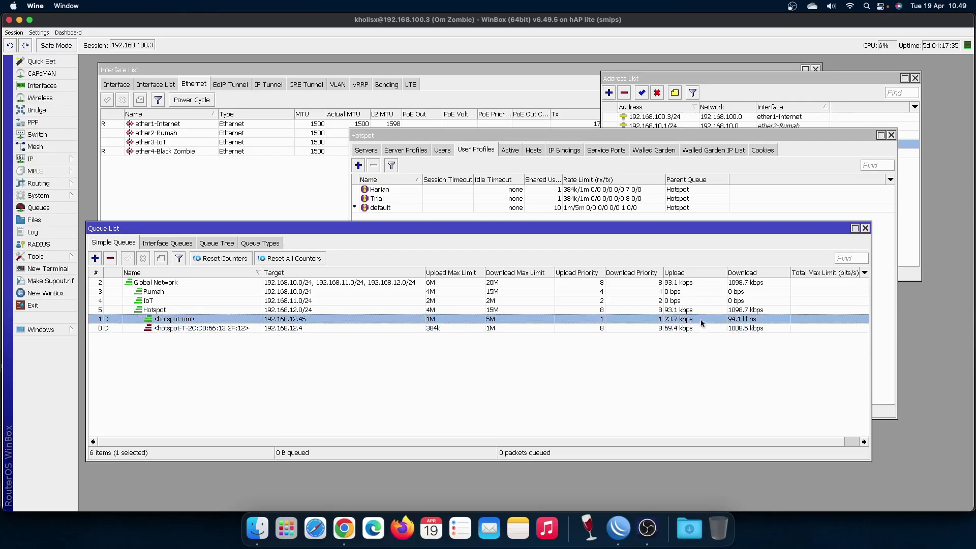
left_click(635, 378)
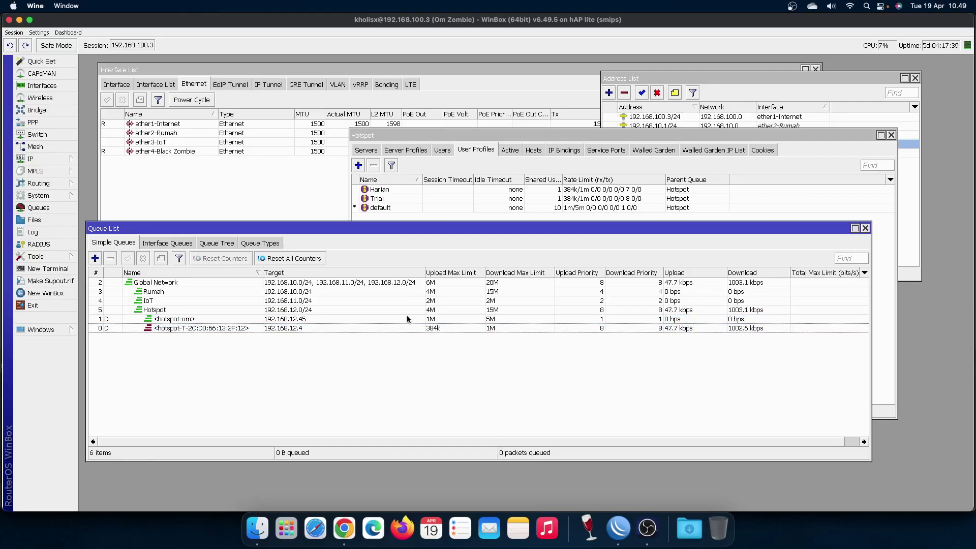
left_click(462, 329)
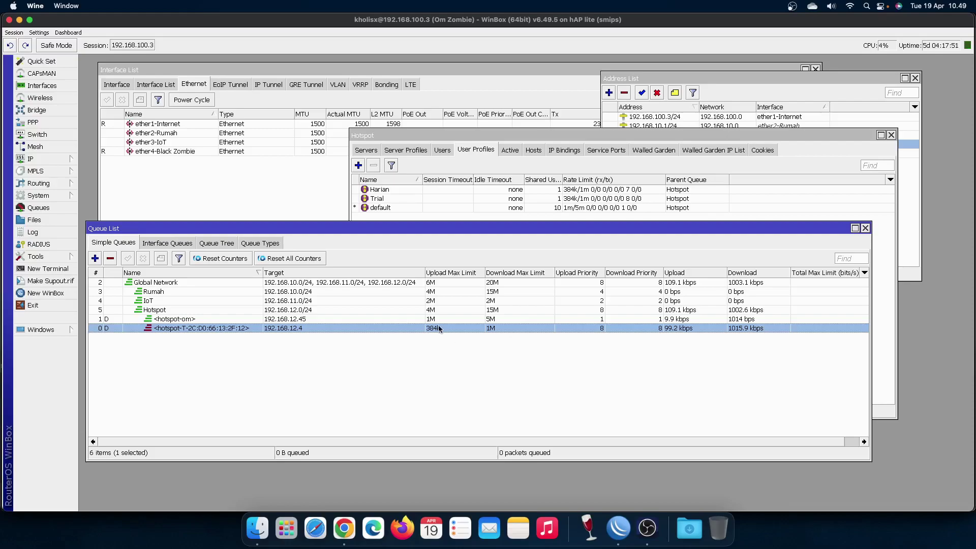
key("Up")
key("Up")
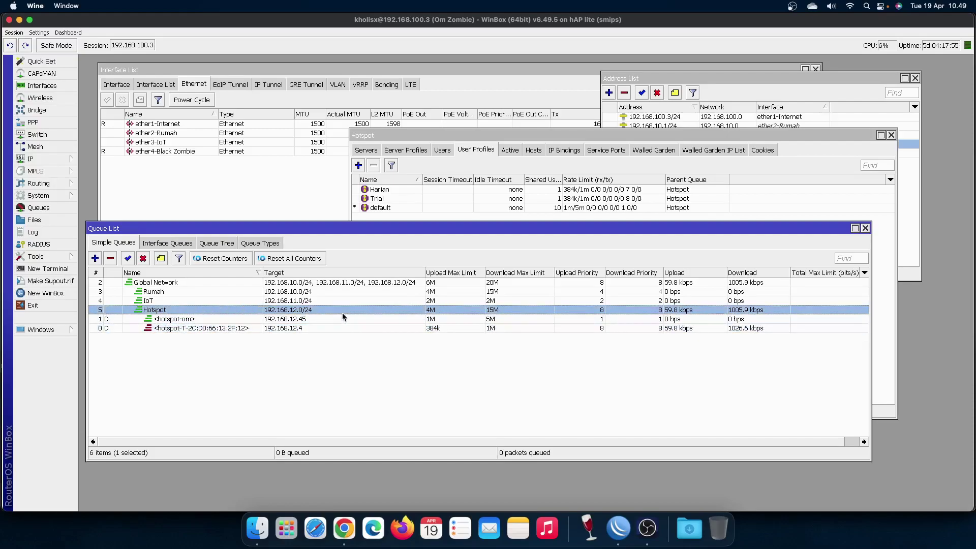
left_click(743, 319)
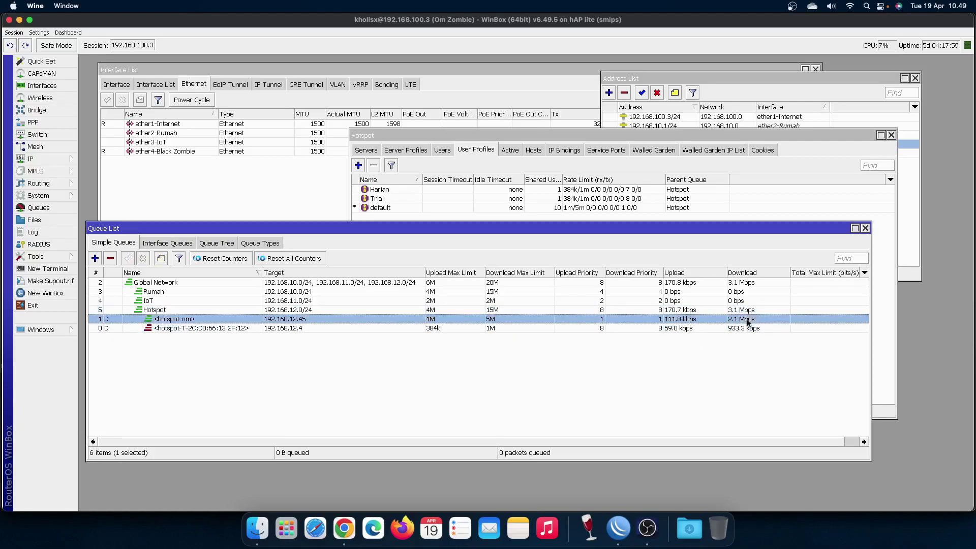
left_click(745, 328)
left_click(750, 286)
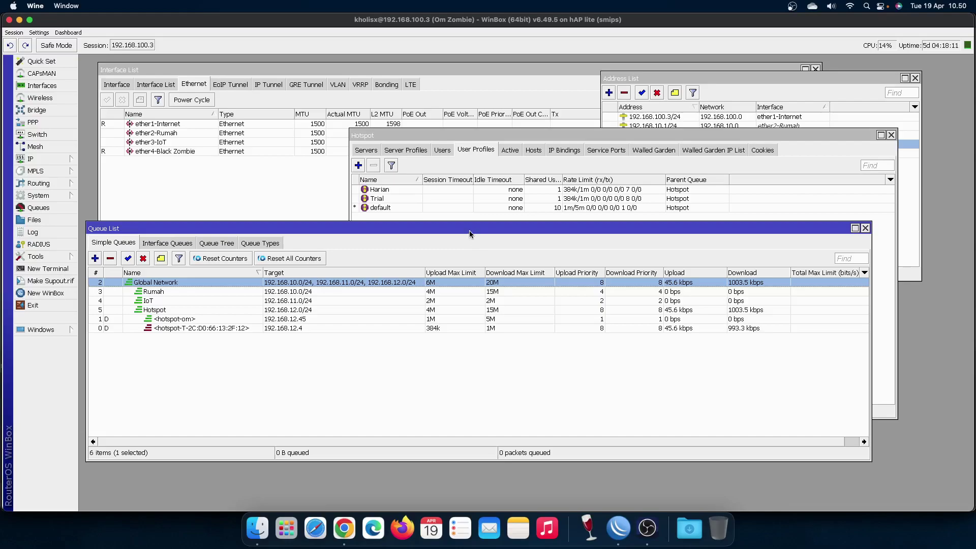
Step: Compare the maximum limits and priorities of the two dynamic user queues under the Hotspot queue
left_click_drag(469, 230, 472, 226)
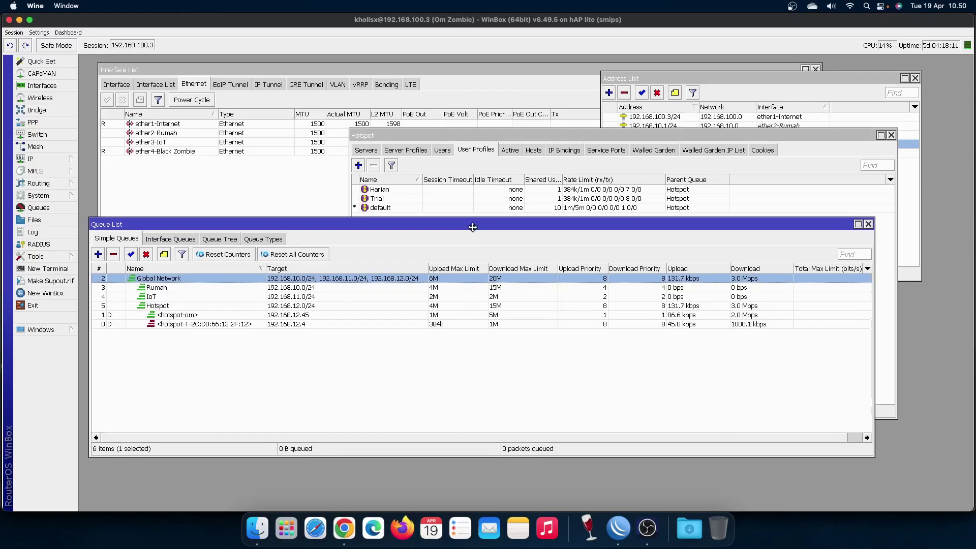
left_click(537, 326)
left_click(538, 316)
left_click(537, 323)
left_click(540, 315)
left_click(540, 324)
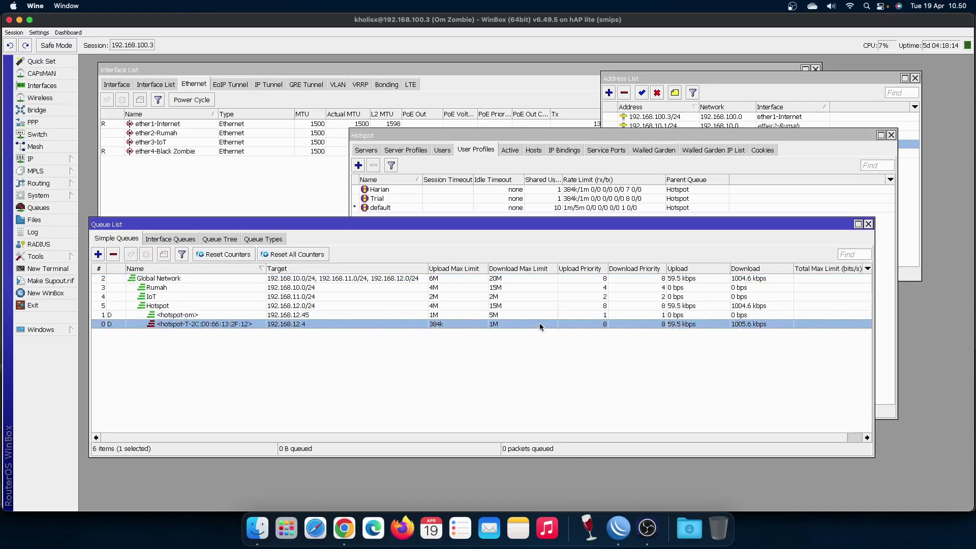
left_click(541, 317)
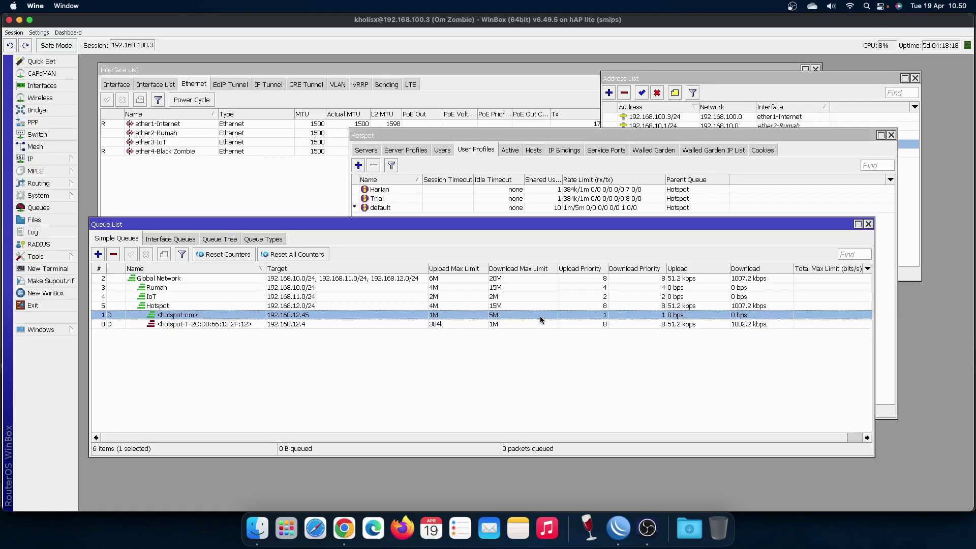
key("Up")
key("Down")
key("Down")
key("Up")
key("Up")
key("Down")
key("Down")
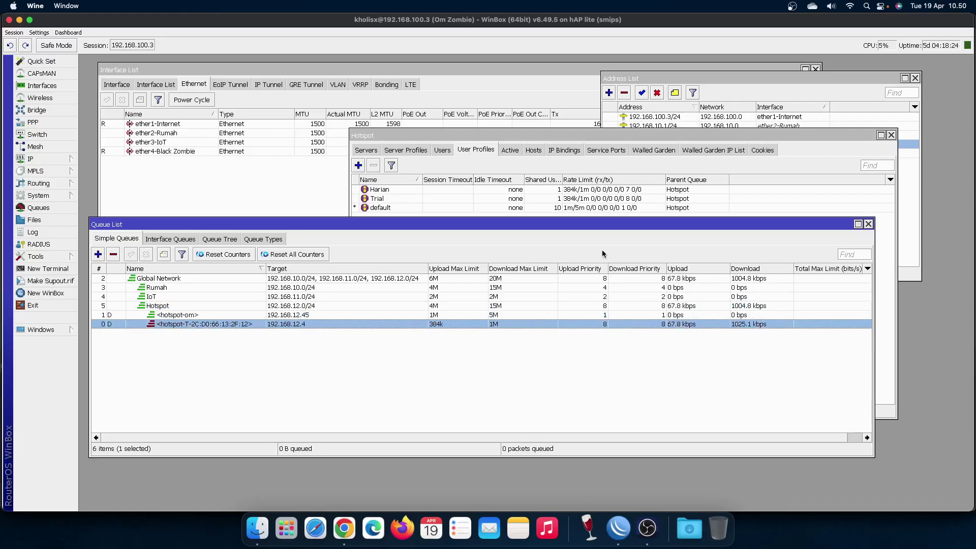
Step: Move the Hotspot and Queue List windows apart and compare the priorities of the Rumah, IoT and Hotspot queues
left_click_drag(594, 134, 587, 99)
left_click_drag(324, 221, 325, 229)
left_click(574, 325)
left_click(588, 304)
left_click(587, 296)
left_click(591, 288)
left_click(588, 302)
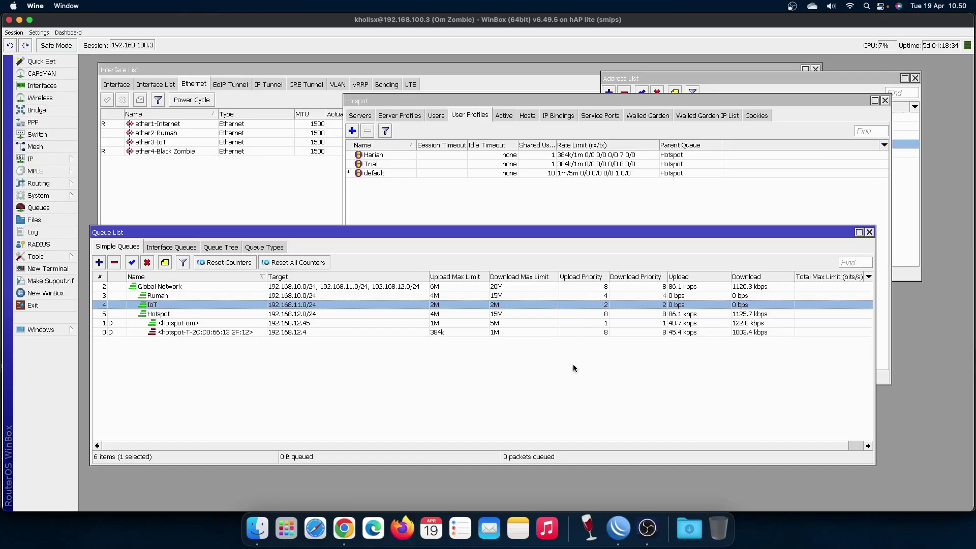
Step: Switch to Chrome and open the BuanaNETPBun Simple Queue Script Generator For Mikrotik + Bandwidth Shared (UpTo)
left_click(344, 529)
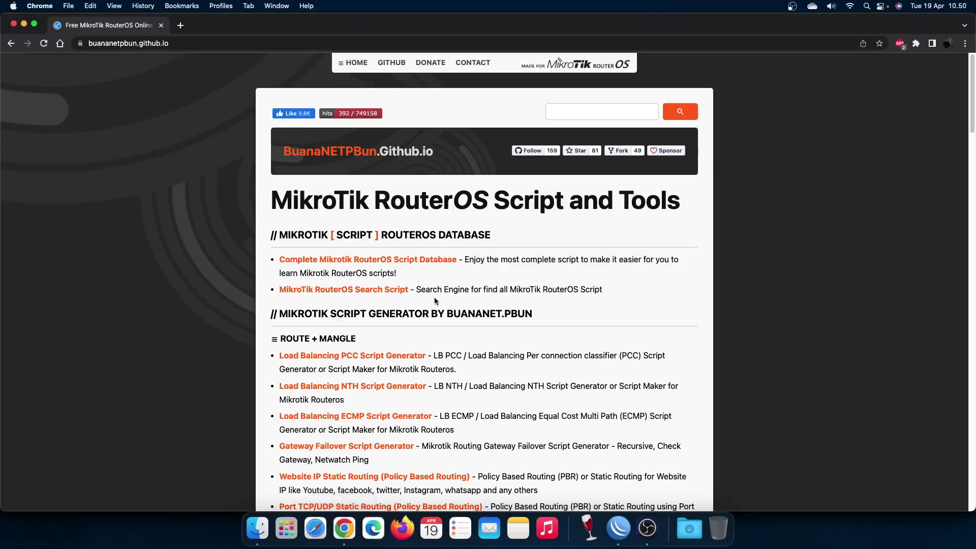
scroll(436, 300, "down", 2)
scroll(352, 179, "up", 2)
scroll(382, 197, "down", 10)
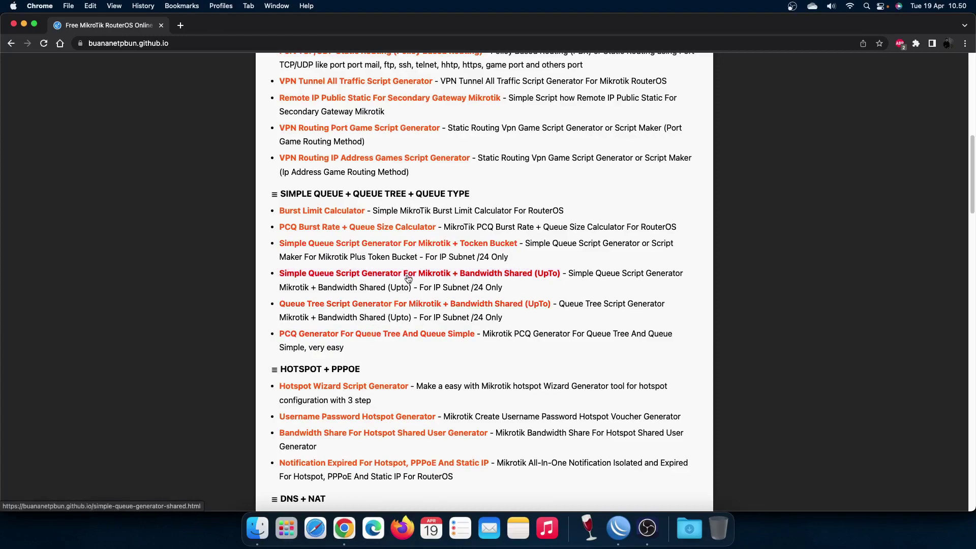
left_click(359, 275)
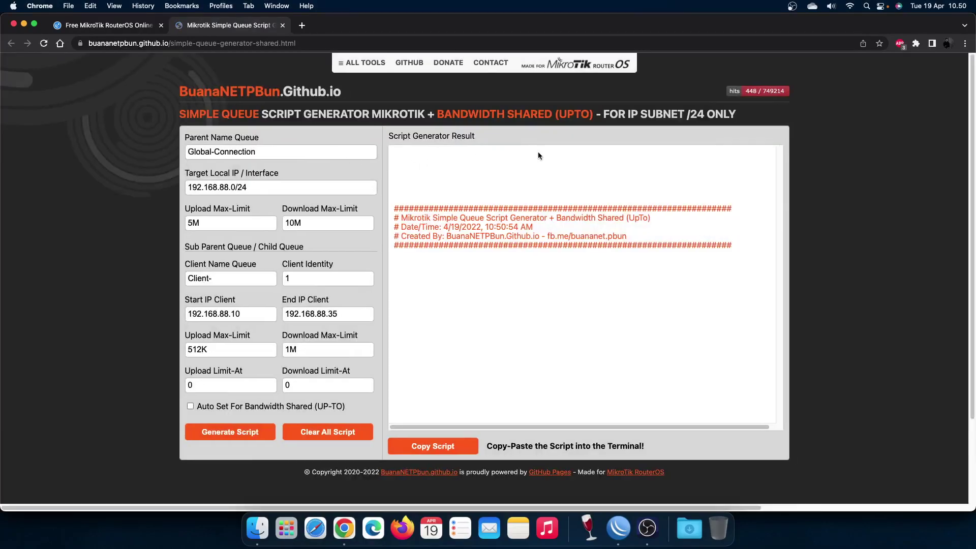
Step: Set the parent queue's upload max-limit to 6M and download max-limit to 20M in the generator
left_click(305, 151)
left_click(288, 188)
left_click(255, 222)
left_click(293, 222)
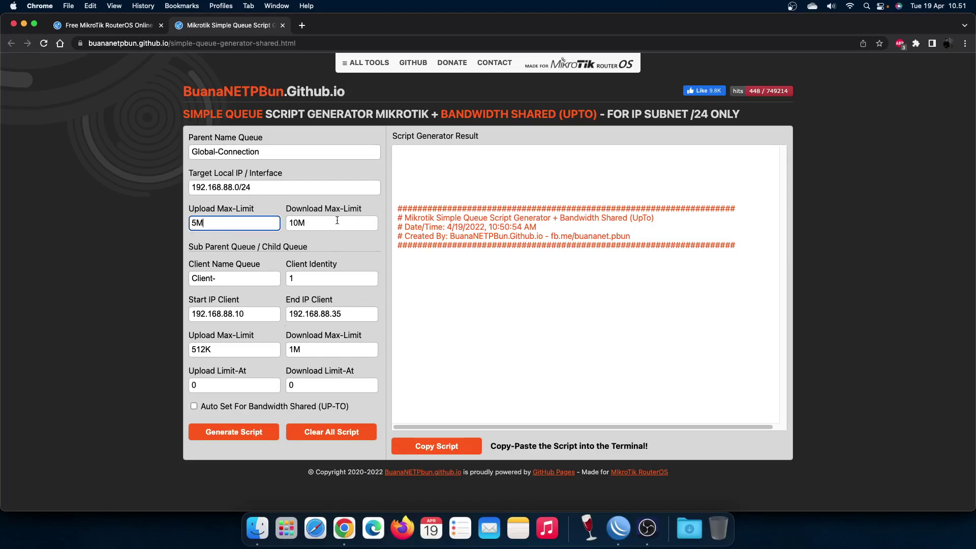
double_click(235, 222)
type("6M")
key("Tab")
type("2")
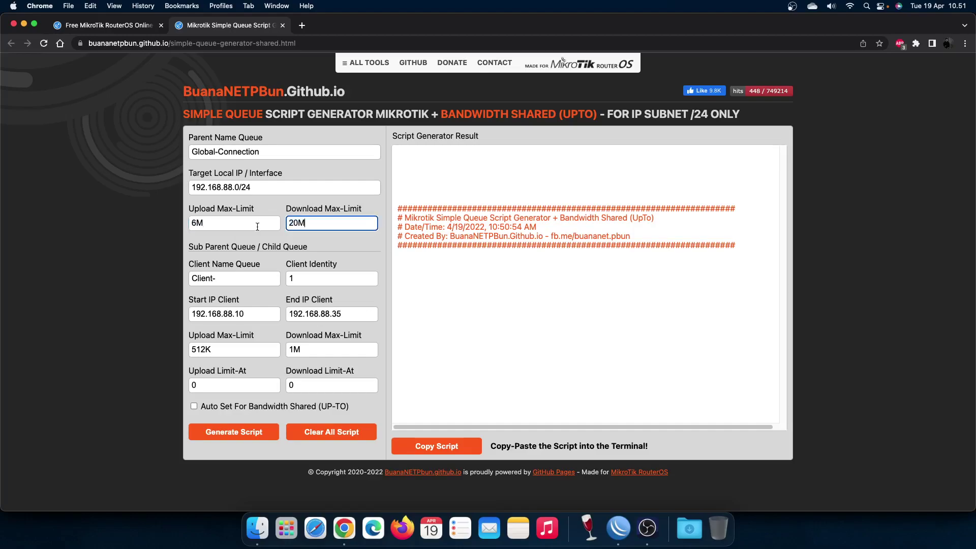
Step: Enable automatic bandwidth sharing (UP-TO) for the client queues and generate the script
left_click(290, 278)
left_click(265, 317)
left_click(355, 318)
double_click(272, 351)
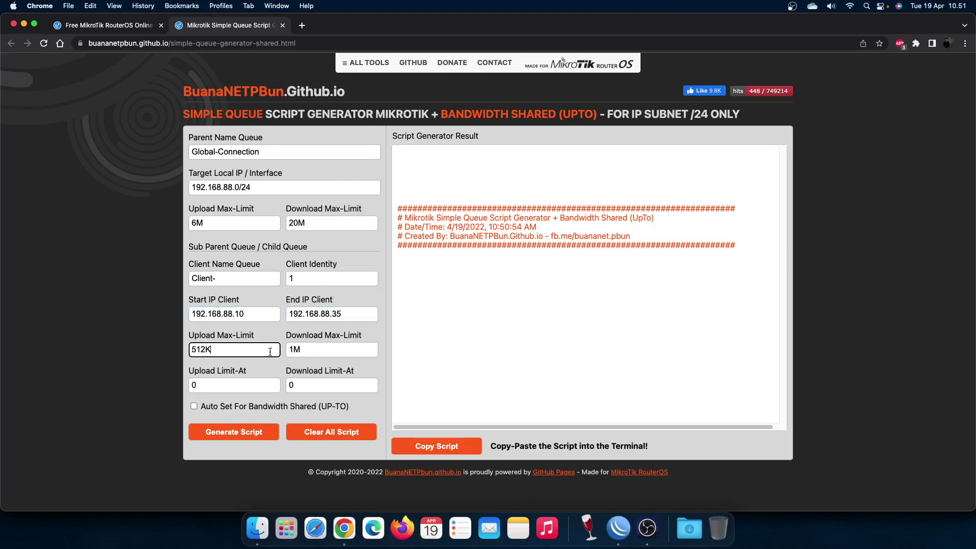
left_click(252, 383)
key("Tab")
left_click(279, 408)
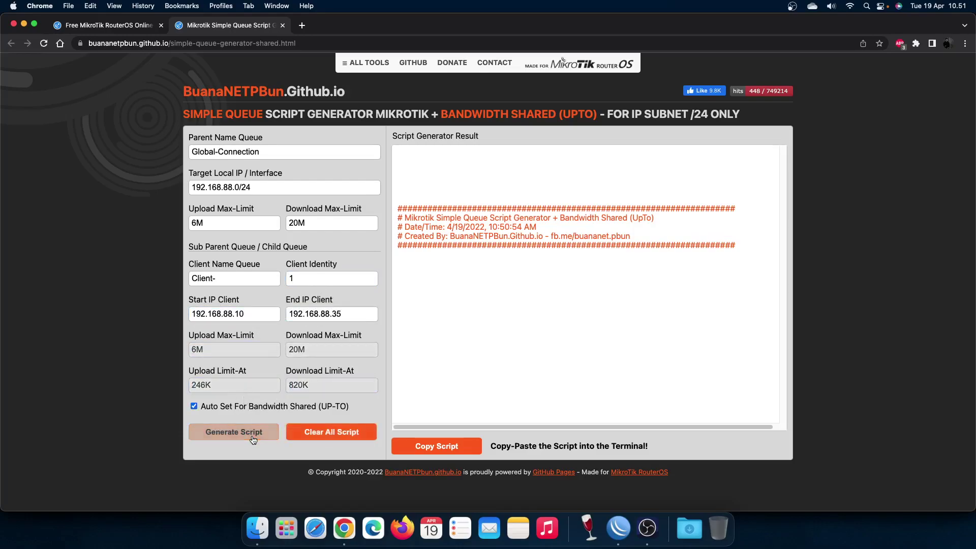
left_click(234, 432)
Step: Examine the generated simple queue script, checking each client's max-limit, limit-at, target and parent
scroll(561, 284, "down", 4)
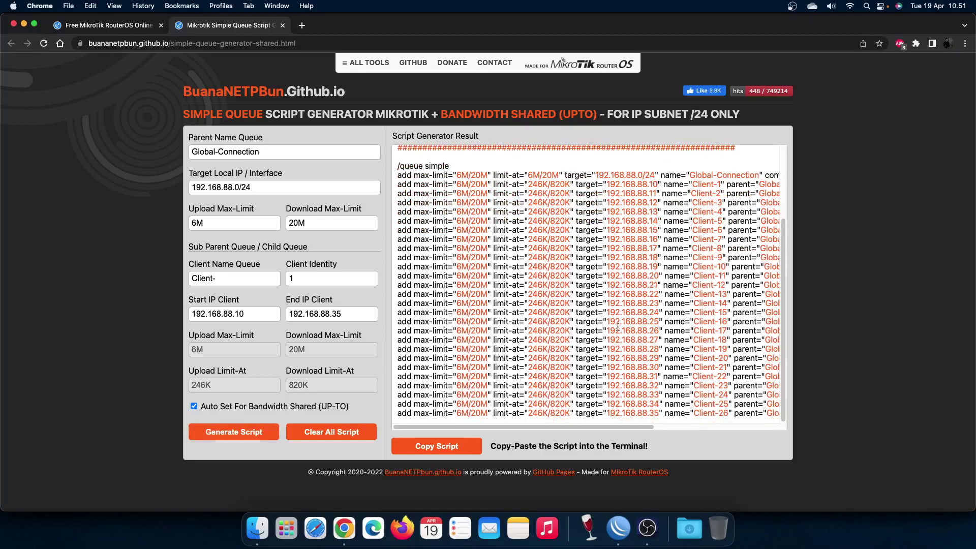
left_click_drag(643, 427, 582, 420)
left_click_drag(476, 200, 567, 262)
left_click(505, 207)
scroll(545, 256, "up", 3)
scroll(558, 239, "down", 2)
scroll(527, 263, "up", 3)
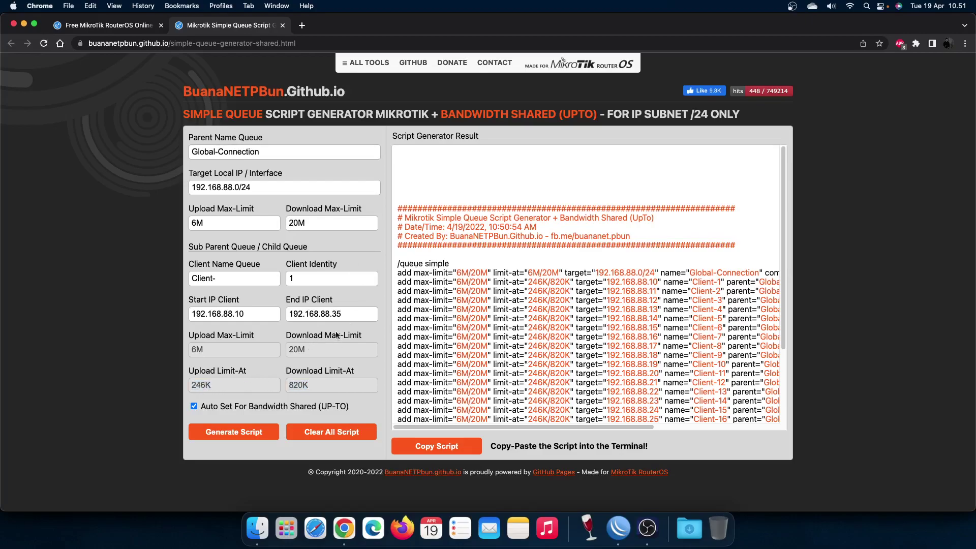
scroll(516, 292, "down", 4)
scroll(602, 414, "right", 5)
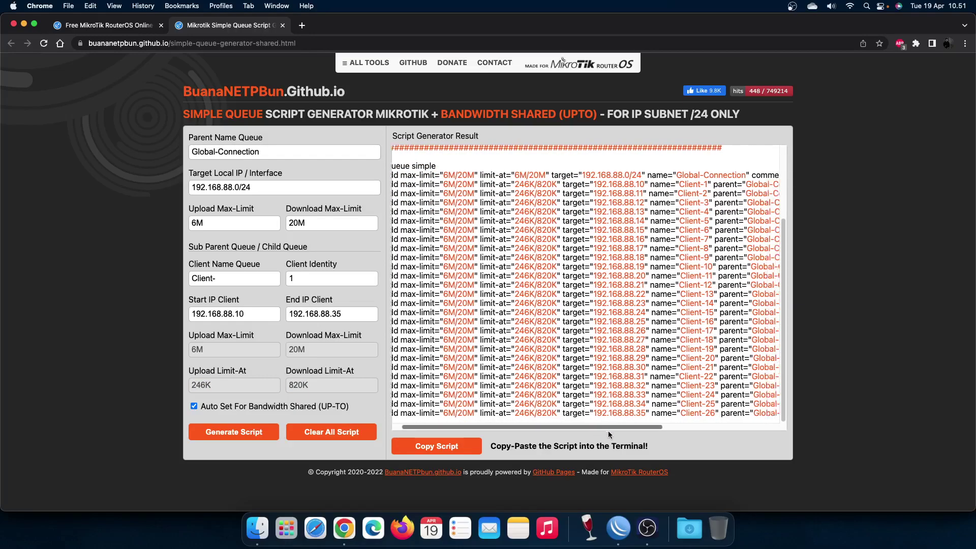
scroll(602, 414, "left", 5)
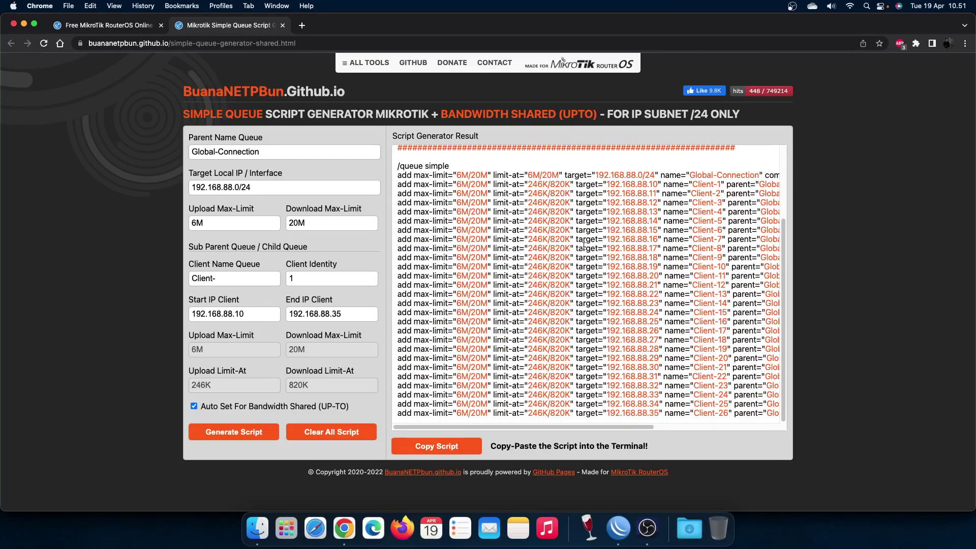
left_click_drag(624, 426, 580, 418)
Step: Set the client IP range to 192.168.88.1 through 192.168.88.254, regenerate the script and check its client entries
left_click(358, 317)
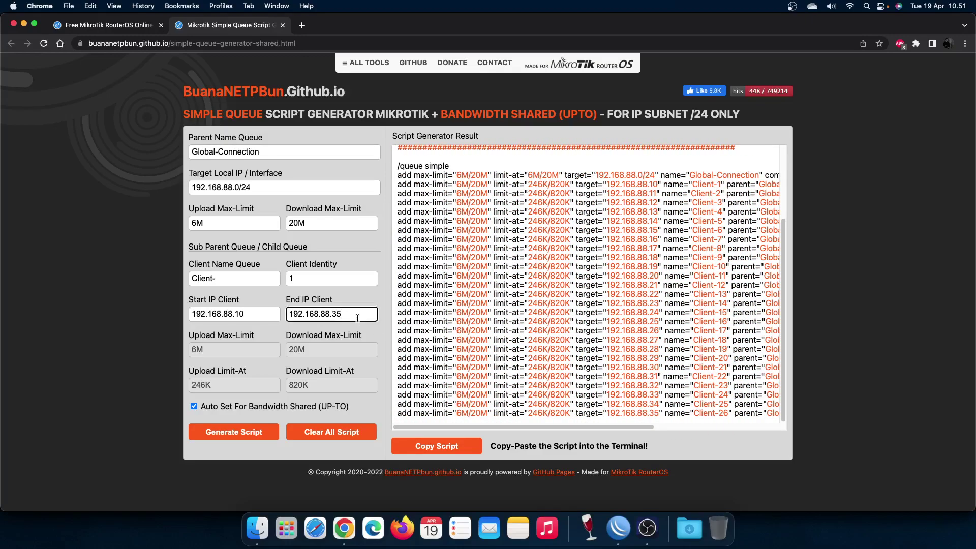
key("BackSpace")
key("BackSpace")
left_click(254, 316)
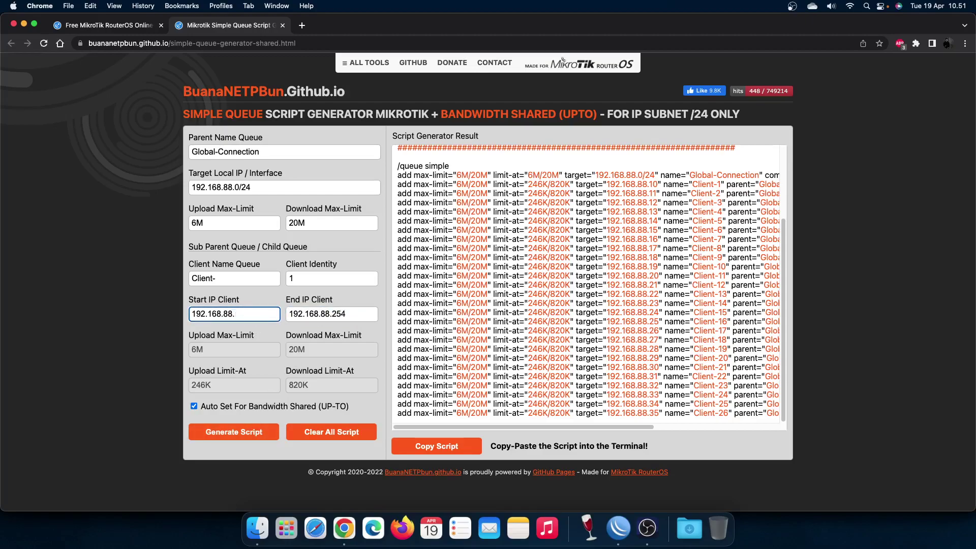
left_click(256, 435)
scroll(629, 413, "down", 20)
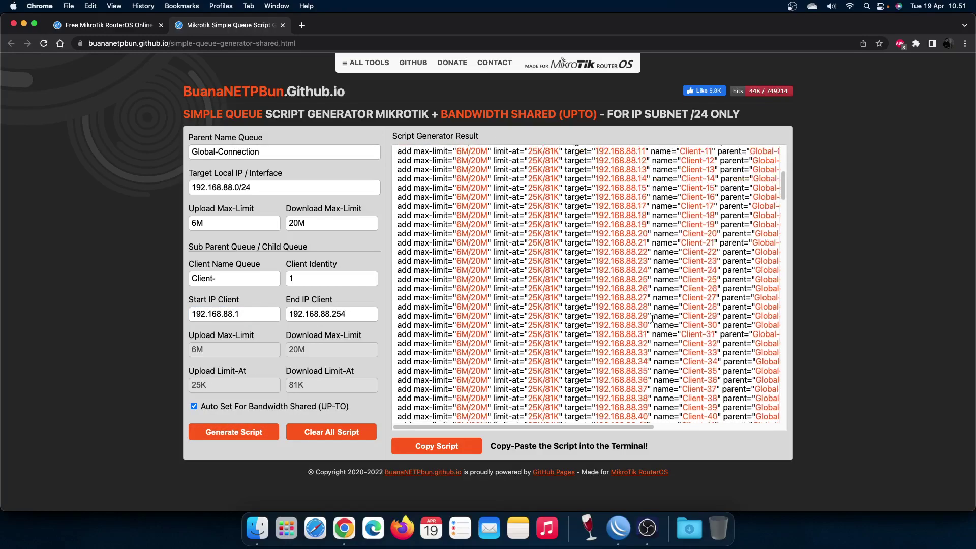
scroll(629, 413, "down", 15)
left_click_drag(618, 427, 595, 430)
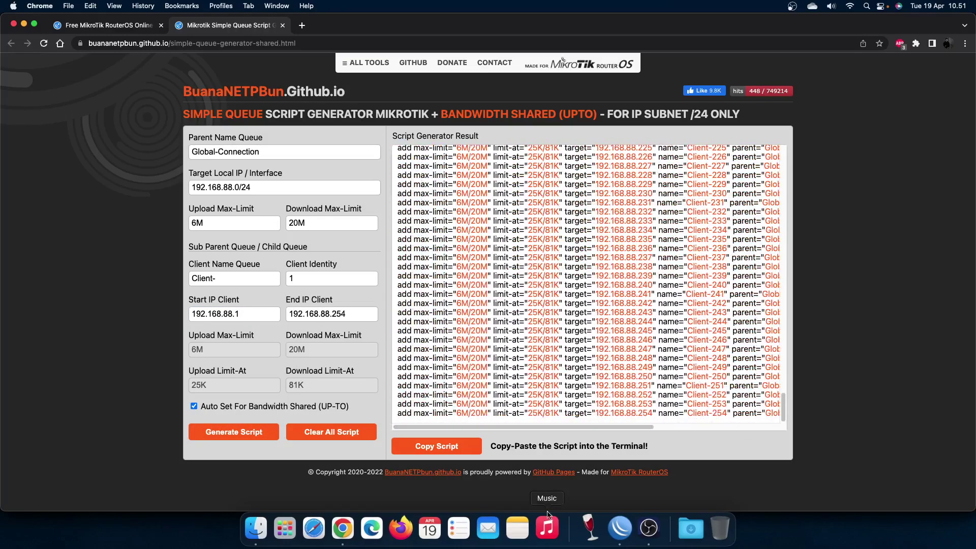
Step: Switch to WinBox and start a new simple queue, entering its name and a 192.168. target address
left_click(614, 526)
left_click(178, 296)
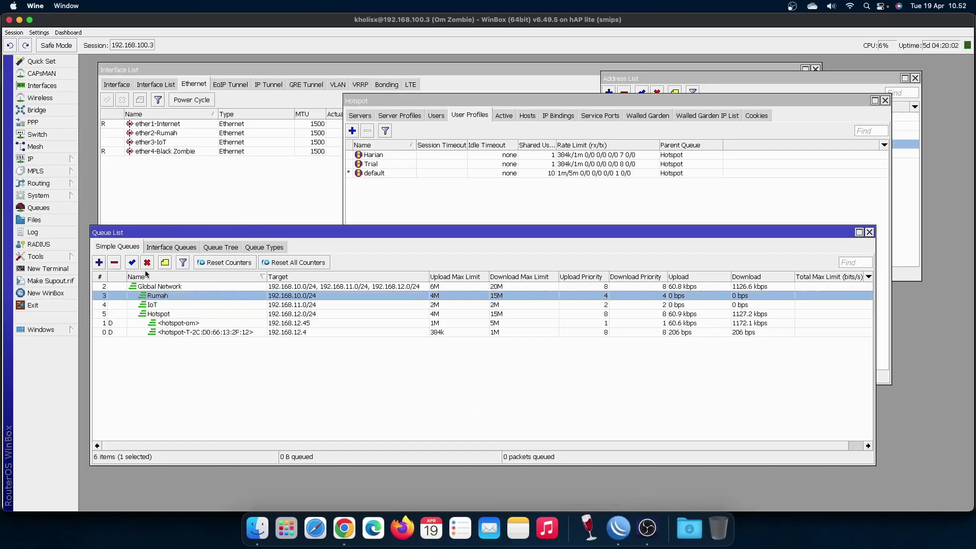
left_click(99, 263)
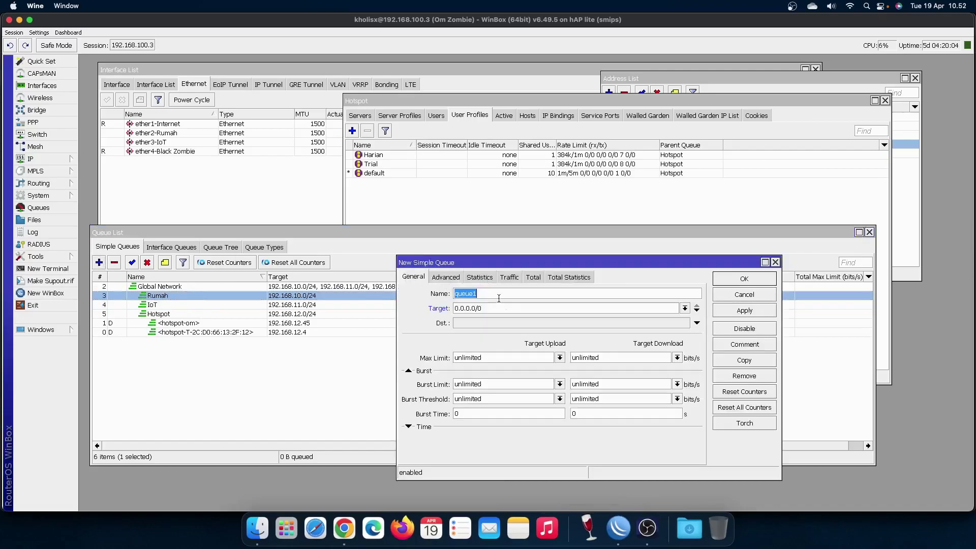
double_click(526, 308)
type("192.168.")
double_click(484, 293)
type("T")
Step: Complete the TV queue's target as 192.168.10.5 and assign Rumah as its parent queue
left_click(455, 279)
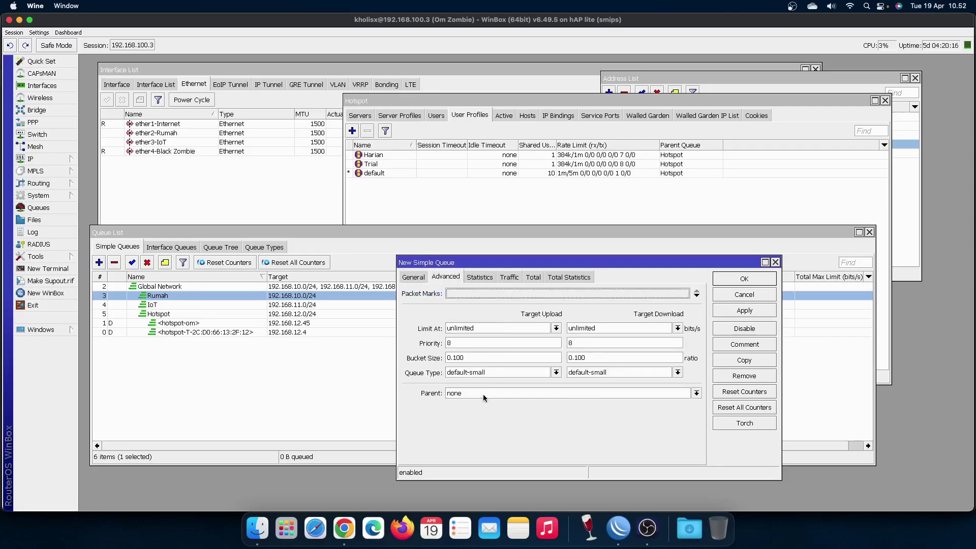
left_click(486, 394)
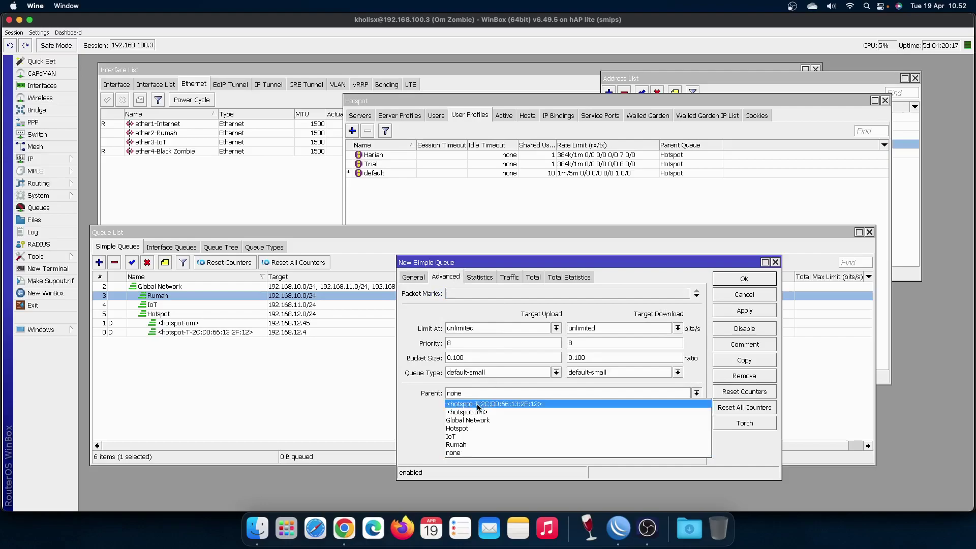
left_click(474, 444)
left_click(414, 277)
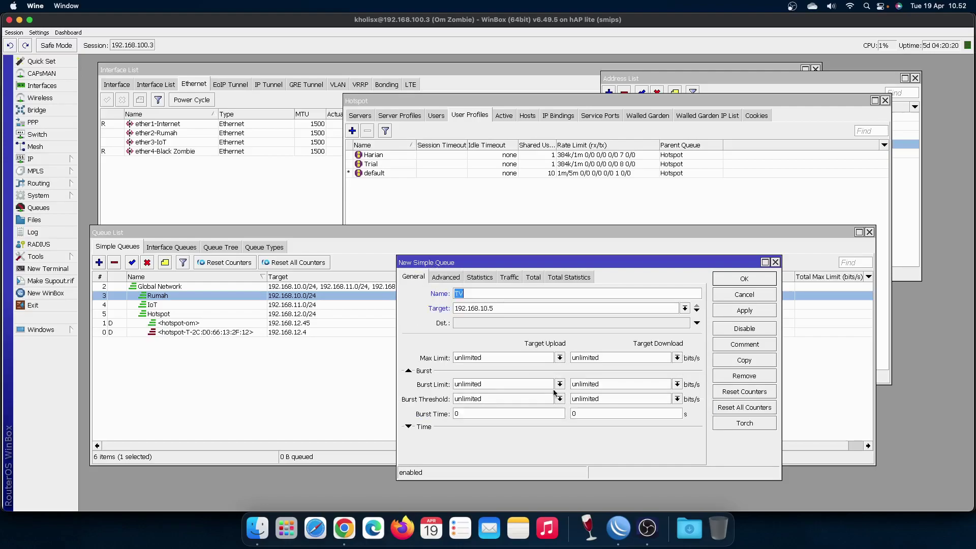
Step: Set the TV queue's max limit to 2M upload and 10M download, and save the queue
left_click(559, 357)
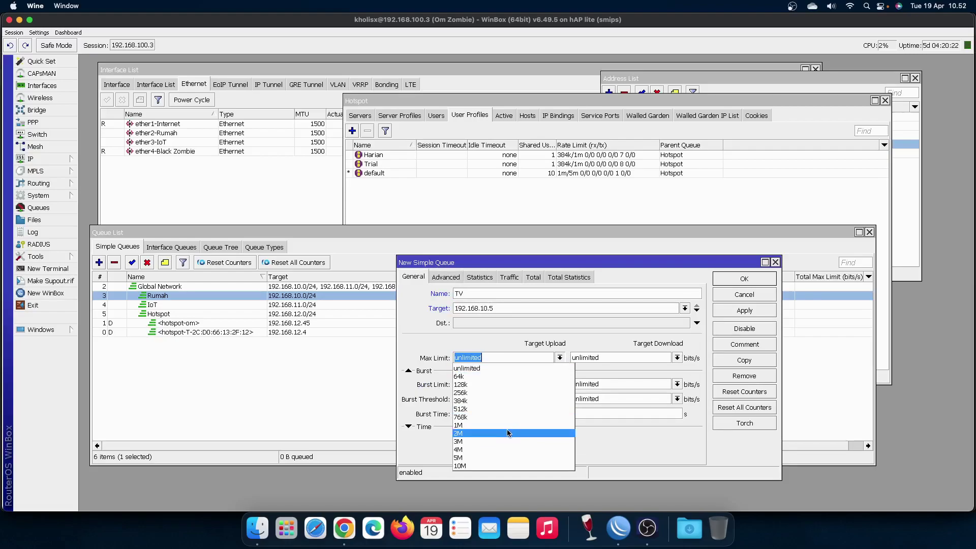
left_click(481, 433)
left_click(677, 358)
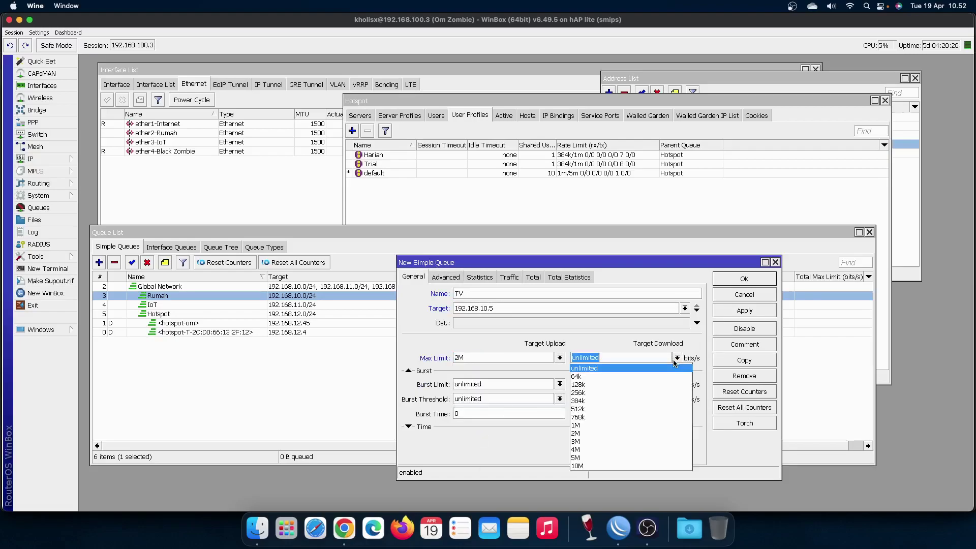
left_click(599, 466)
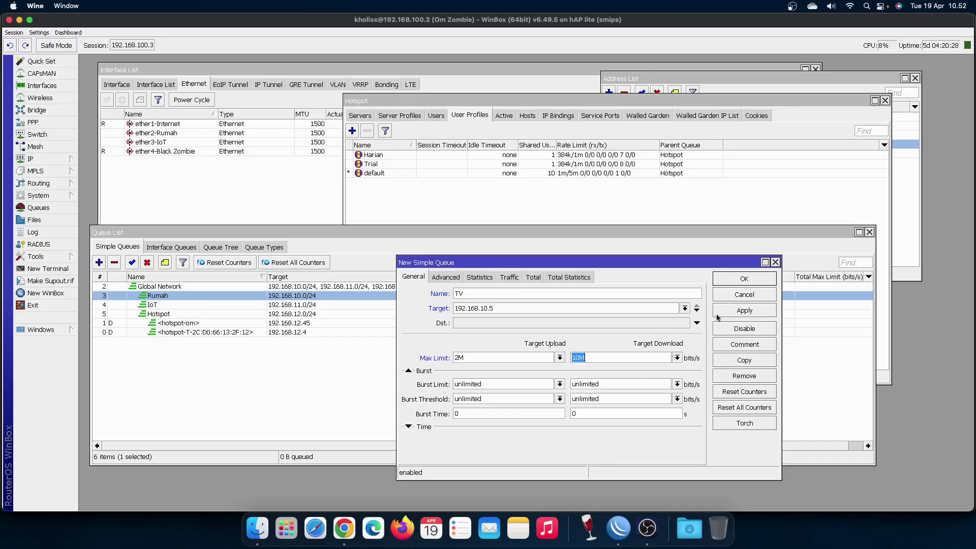
left_click(744, 279)
Step: Examine the placement of the TV queue relative to the IoT and Hotspot queues in the simple queue list
left_click(300, 306)
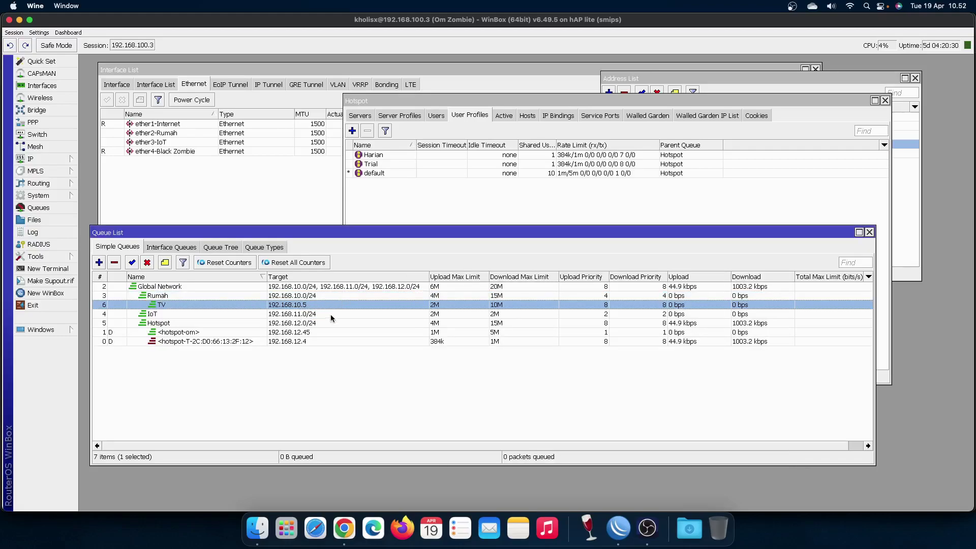
left_click(297, 315)
left_click(300, 306)
left_click(307, 315)
left_click(303, 332)
left_click(296, 351)
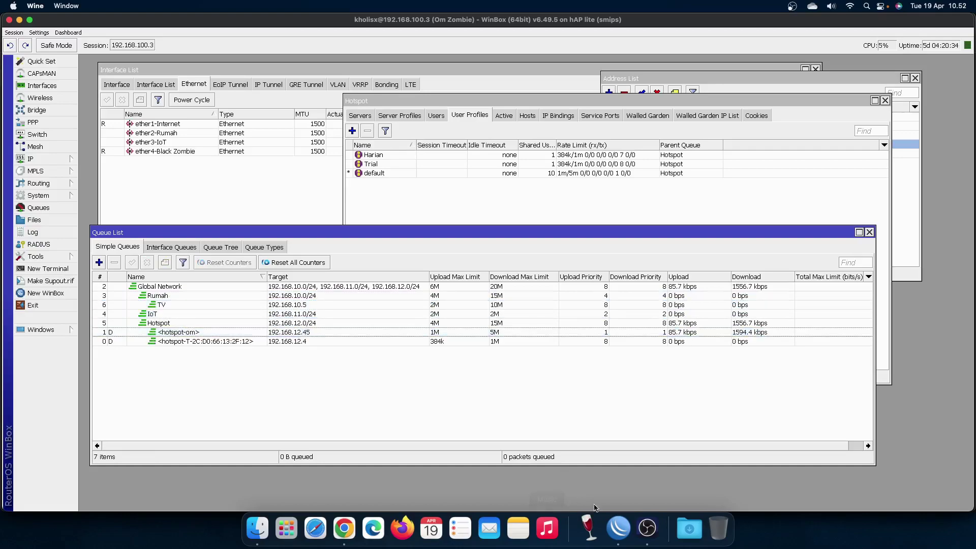
Step: Switch to Chrome to review the generated shared-bandwidth script, and return to WinBox
left_click(344, 529)
scroll(490, 224, "up", 20)
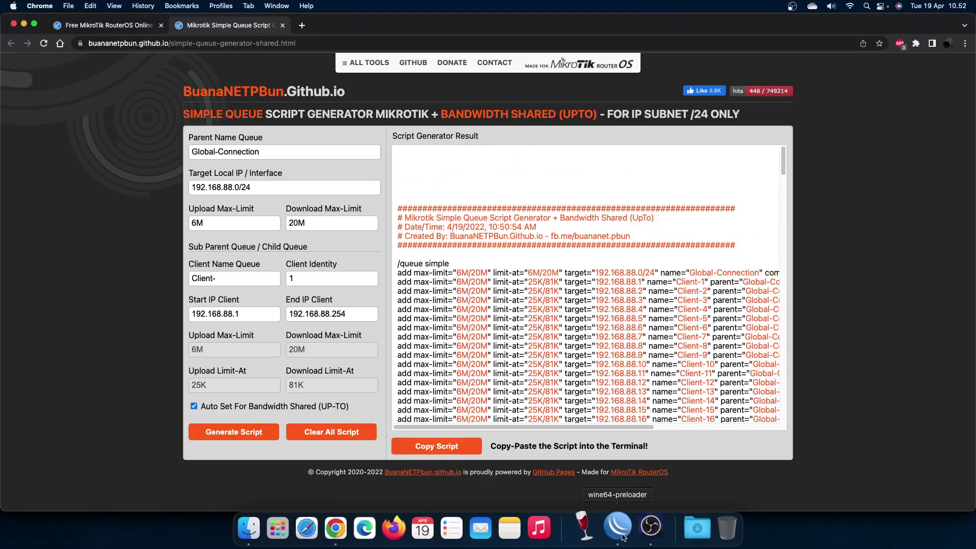
left_click(624, 532)
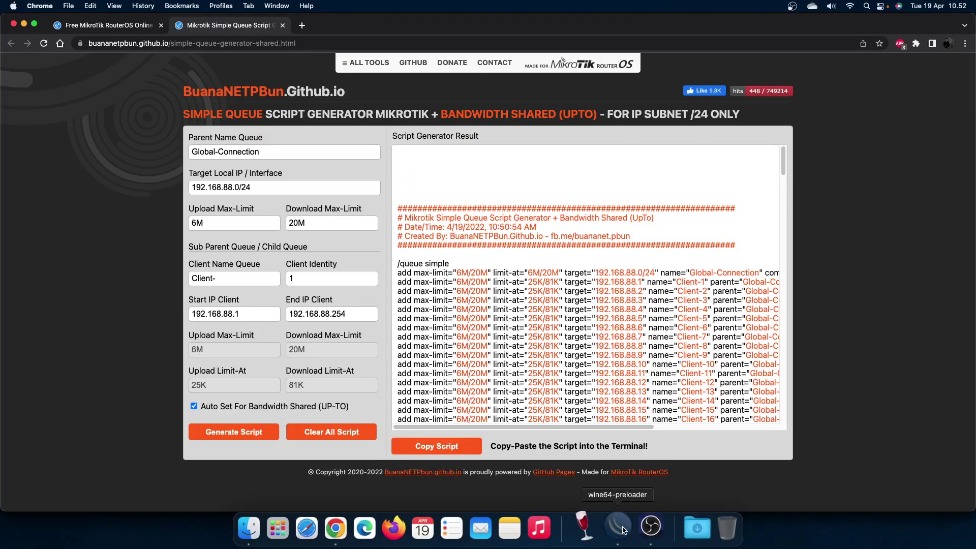
Step: Open the Hotspot queue's details, view its traffic graphs and close it again
left_click(220, 305)
left_click(274, 379)
left_click(336, 341)
left_click(349, 333)
double_click(371, 324)
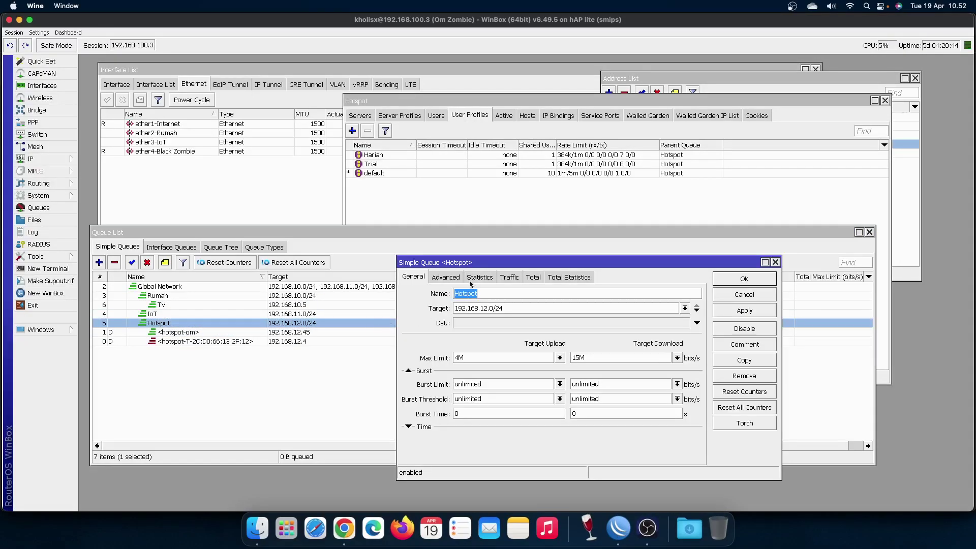
left_click(510, 277)
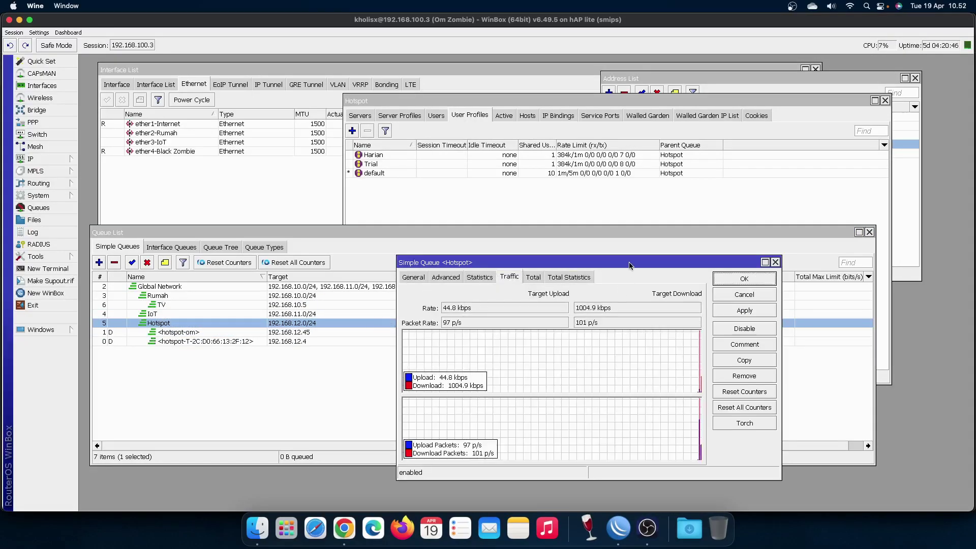
left_click_drag(630, 262, 583, 240)
left_click(727, 240)
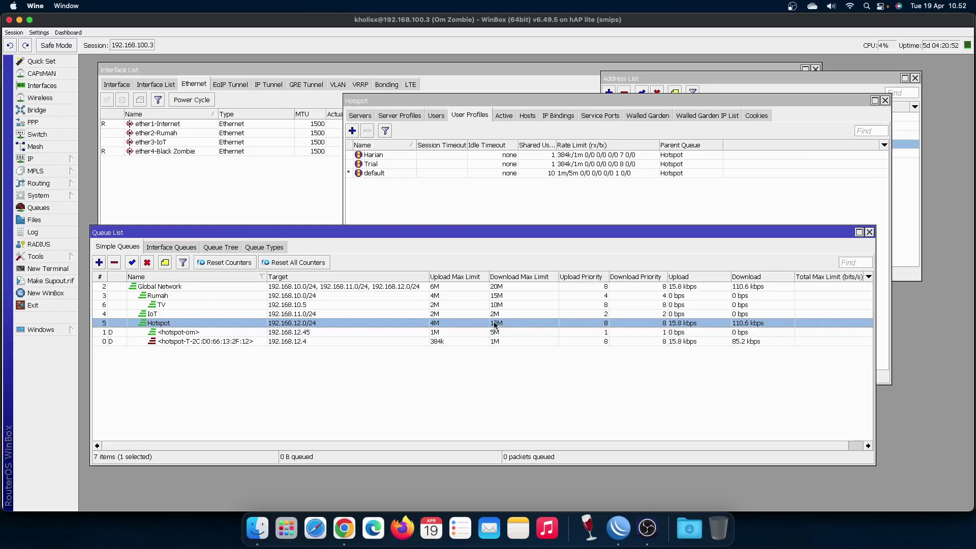
Step: Compare the max limits and priorities of the Rumah, TV and Hotspot queues
left_click(377, 296)
left_click(273, 305)
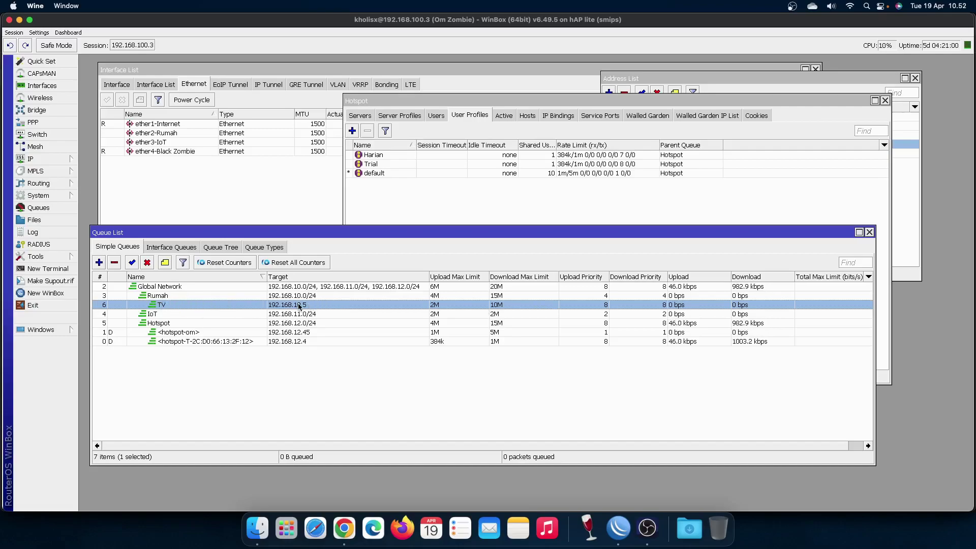
left_click(484, 297)
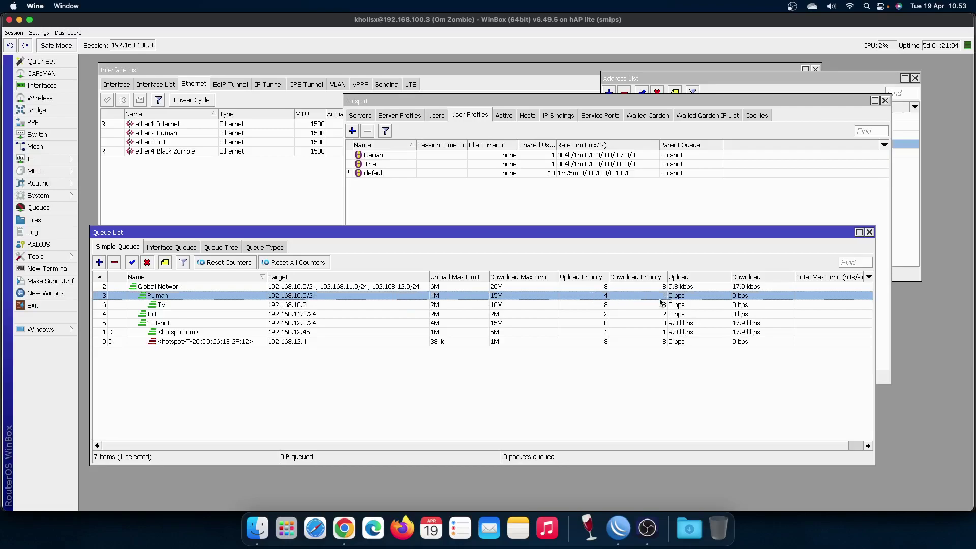
left_click(612, 326)
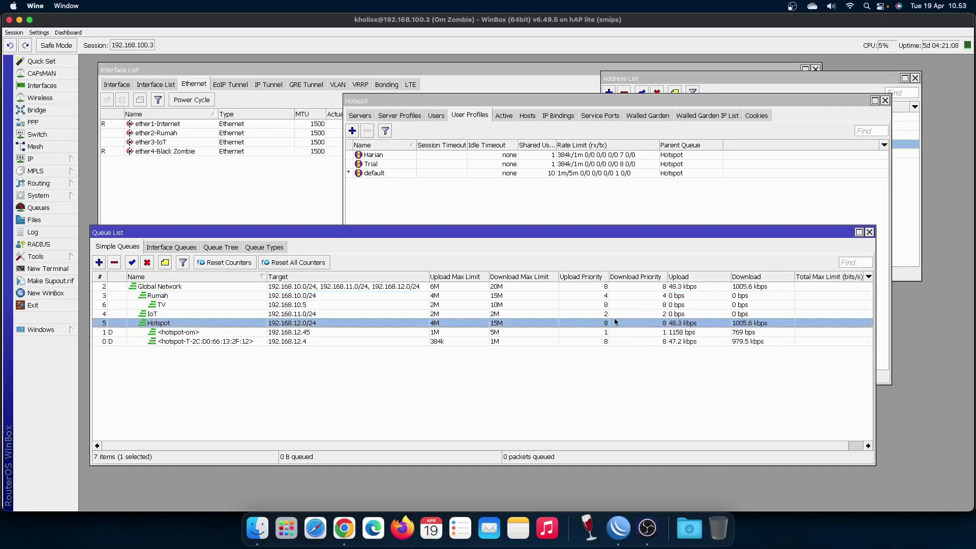
left_click(637, 299)
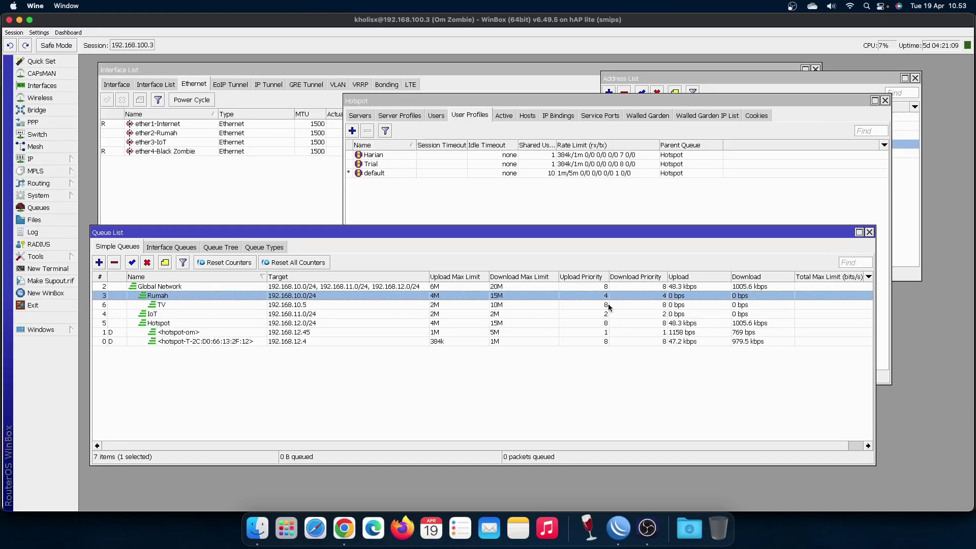
left_click(624, 325)
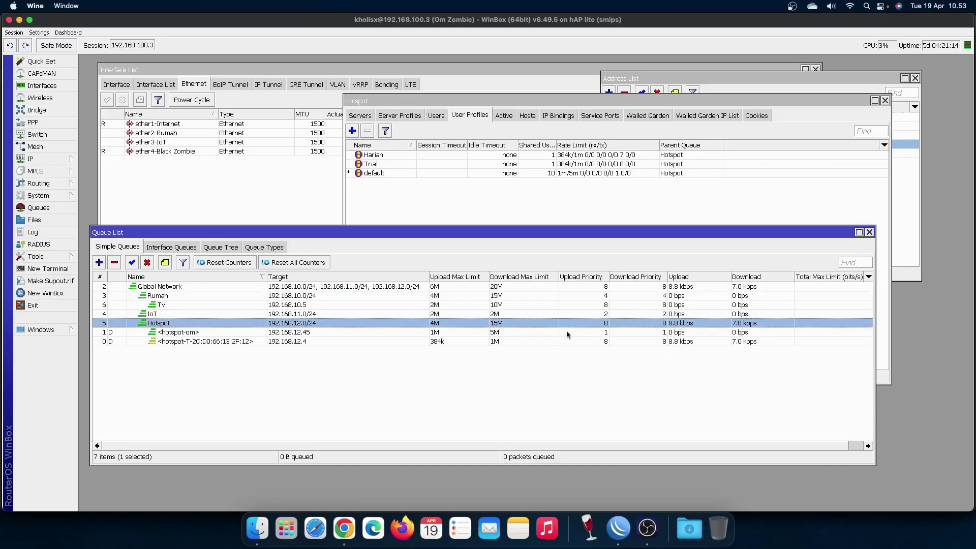
Step: Compare the TV queue's single-address target with the subnet target of its parent Rumah
left_click(314, 332)
left_click(315, 325)
left_click(285, 298)
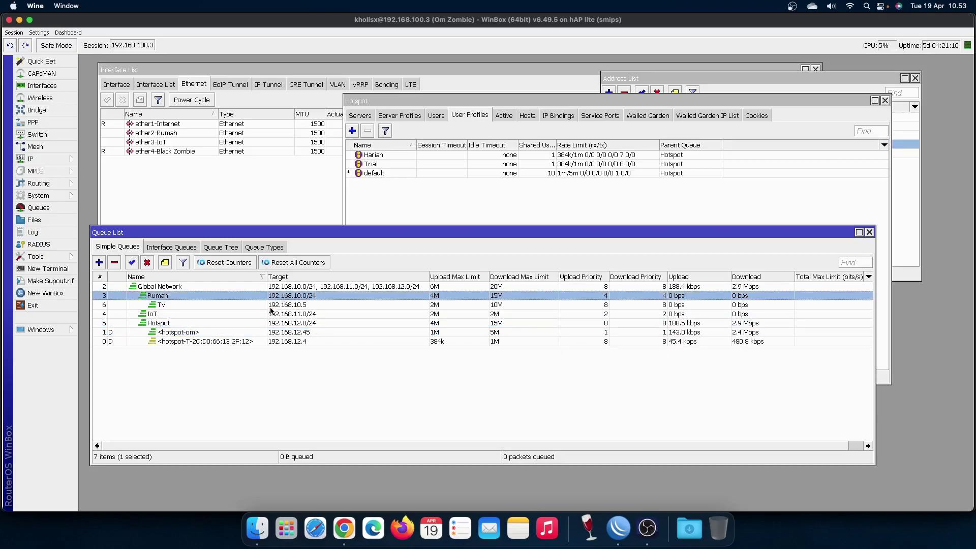
left_click(272, 306)
left_click(286, 297)
left_click(295, 304)
left_click(303, 297)
left_click(305, 305)
left_click(314, 298)
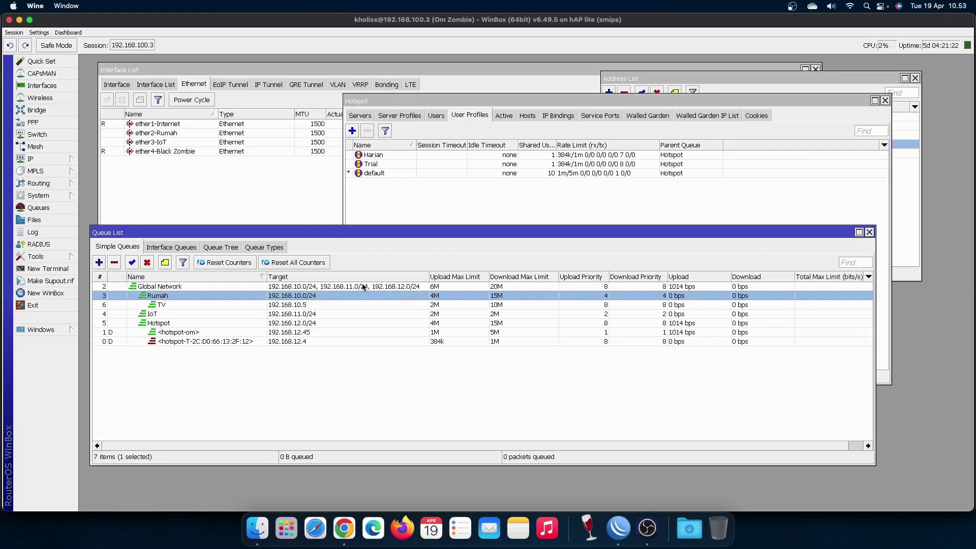
Step: Check the Ethernet interfaces, and compare the Hotspot queue's download limit with those of its dynamic child queues
left_click(173, 154)
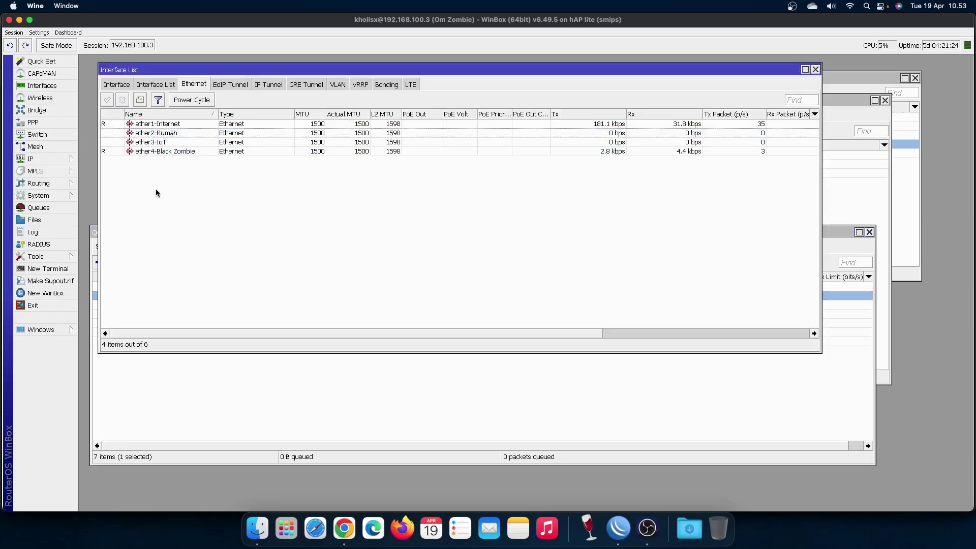
left_click(415, 449)
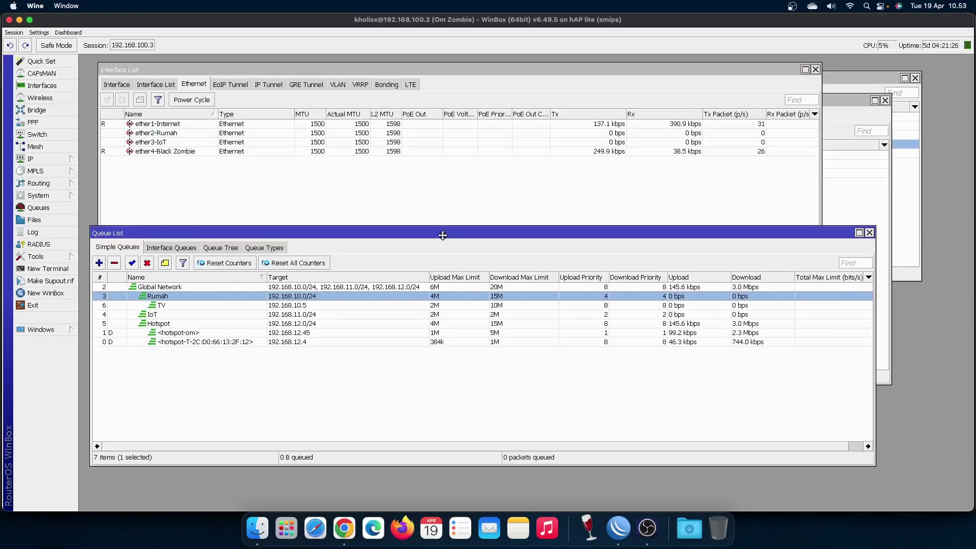
left_click(228, 337)
left_click(529, 330)
left_click(531, 337)
left_click(539, 346)
left_click(541, 338)
left_click(542, 330)
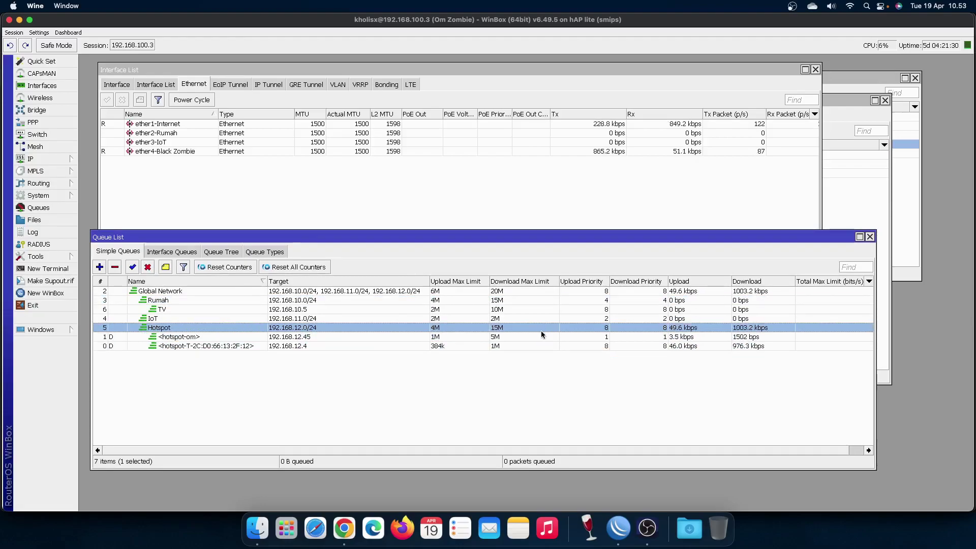
left_click(541, 337)
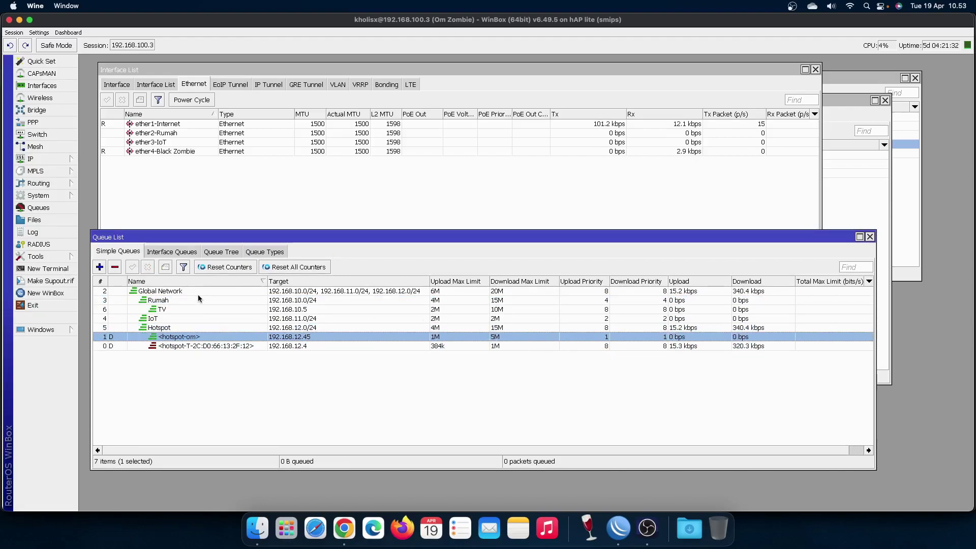
Step: Review the queue hierarchy from Global Network through Rumah and IoT down to TV
left_click(195, 312)
left_click(195, 318)
left_click(187, 292)
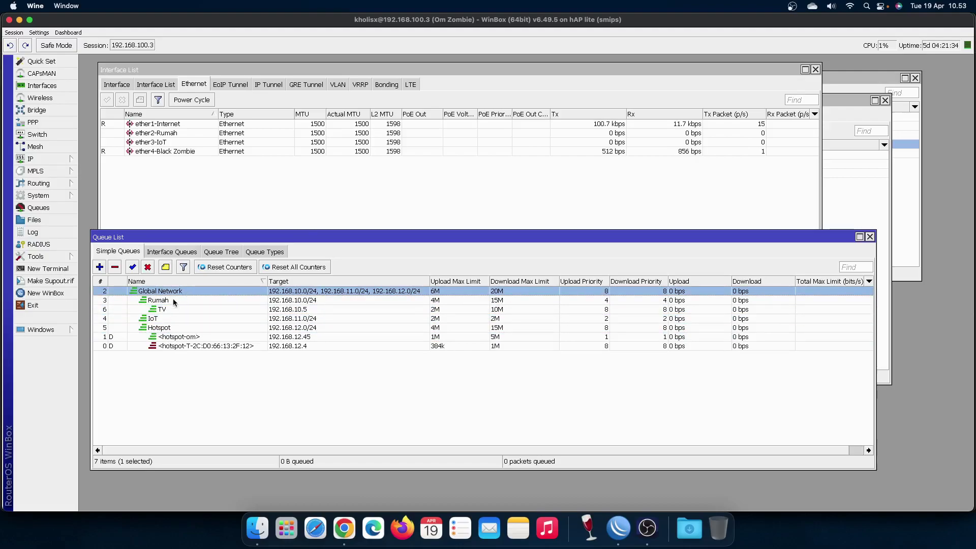
left_click(168, 308)
left_click(169, 300)
left_click(170, 292)
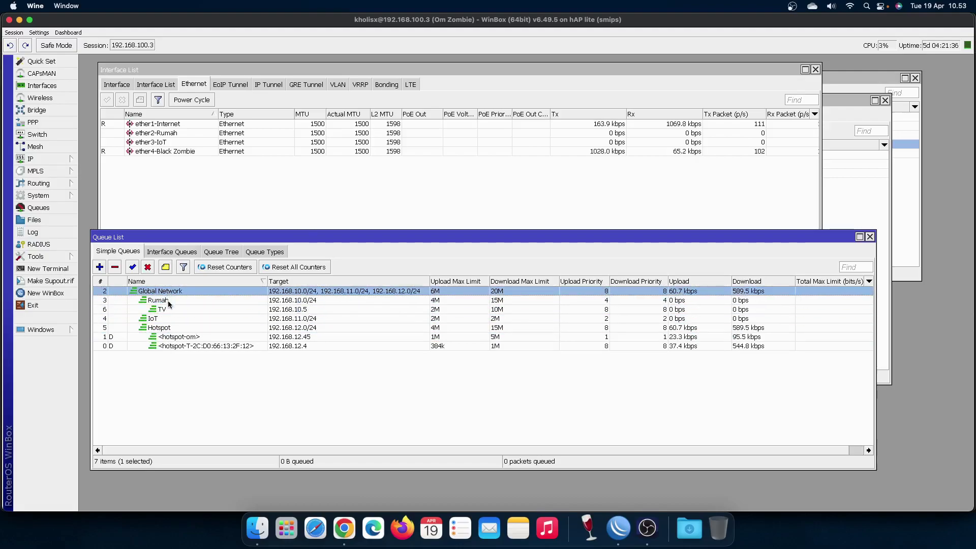
Step: Close the Address List and Hotspot windows, keeping the interface and queue lists open
left_click(345, 415)
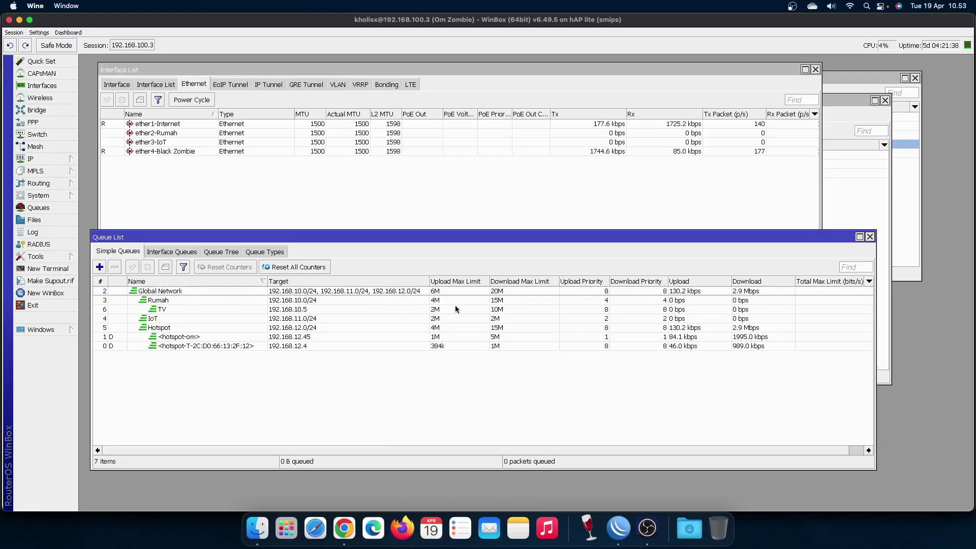
left_click_drag(439, 246, 435, 254)
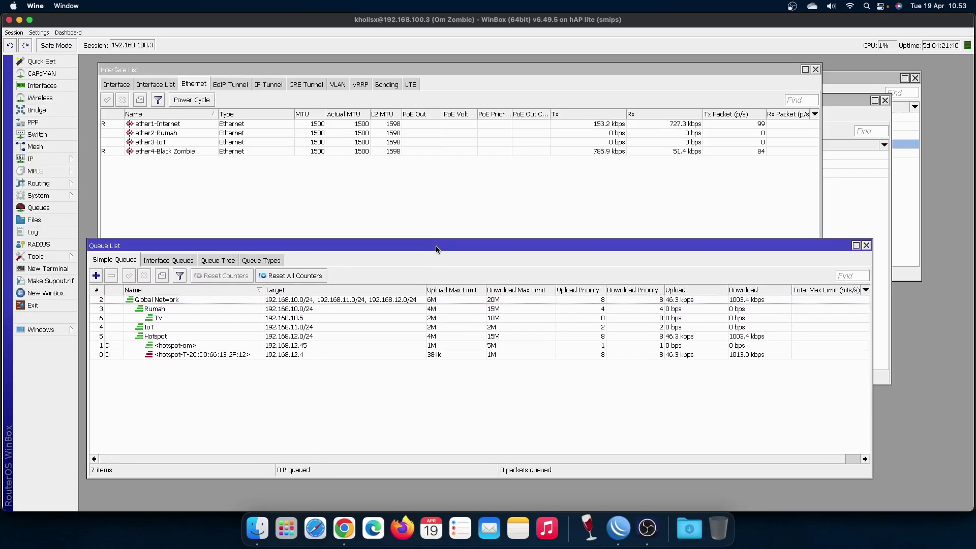
left_click(867, 196)
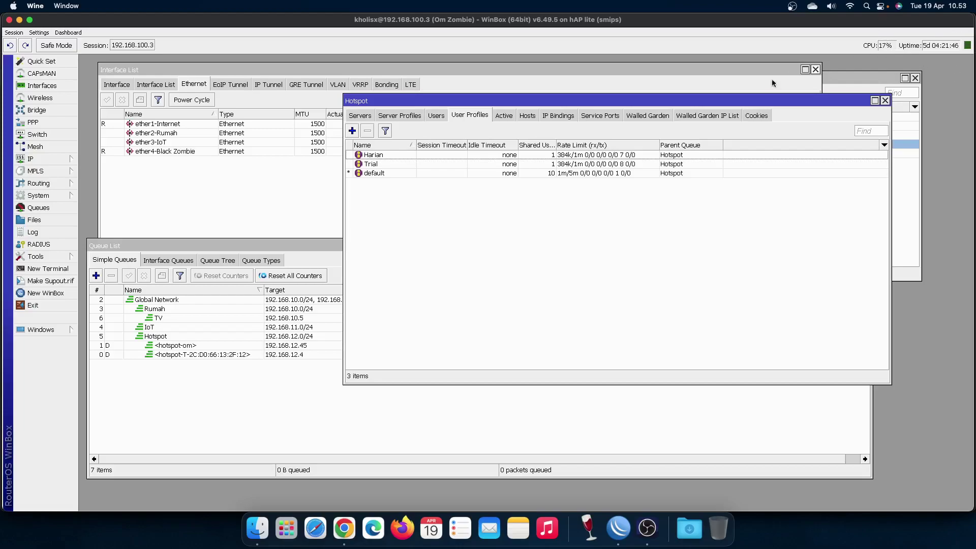
left_click(910, 177)
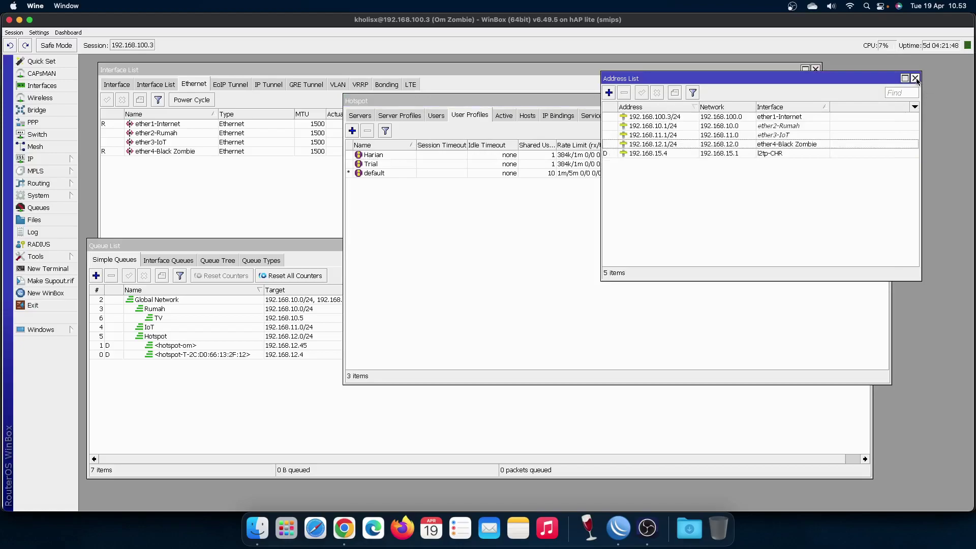
left_click(915, 77)
left_click_drag(775, 99, 798, 95)
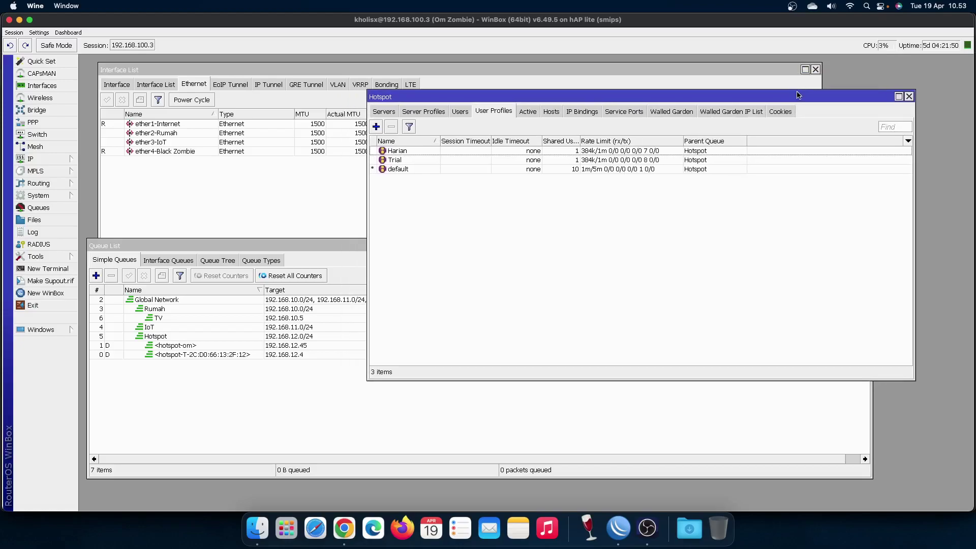
left_click(909, 97)
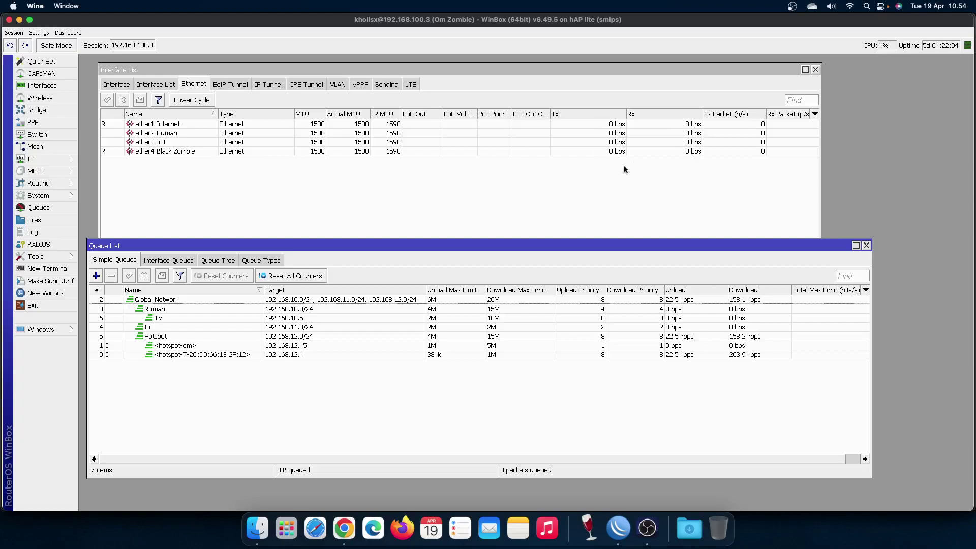
Step: Move the Queue List window up over the interface list and enlarge it to fit all queue columns
left_click_drag(528, 249, 529, 195)
left_click_drag(502, 423, 501, 459)
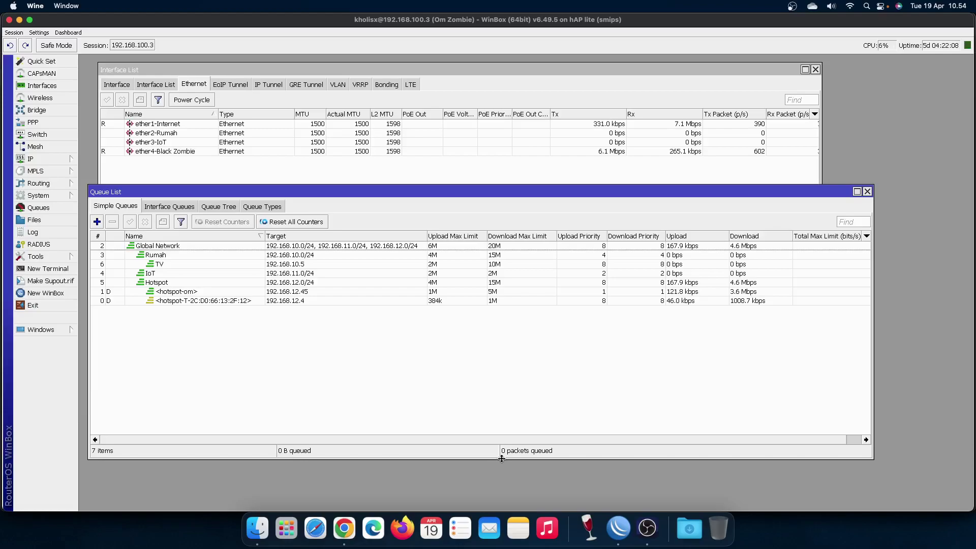
left_click_drag(871, 283, 946, 283)
Step: Hide the Total Max Limit (bits/s) column in the simple queue list
right_click(782, 337)
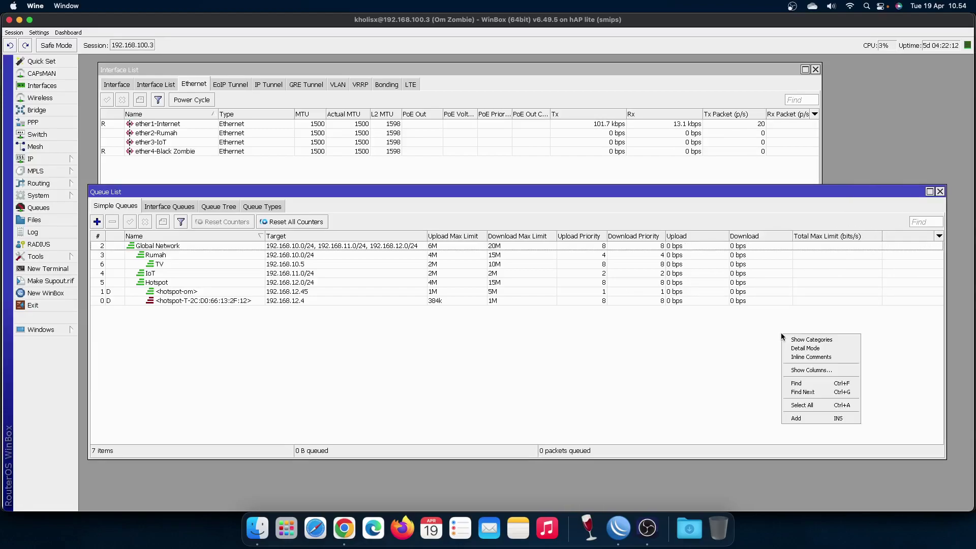
left_click(807, 370)
scroll(542, 265, "down", 1)
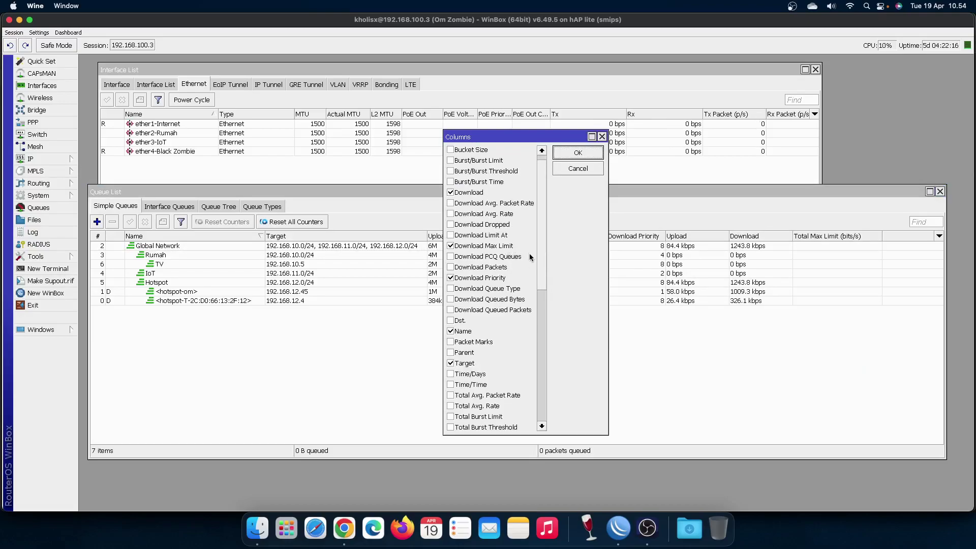
left_click_drag(541, 260, 543, 351)
left_click(493, 289)
left_click(584, 153)
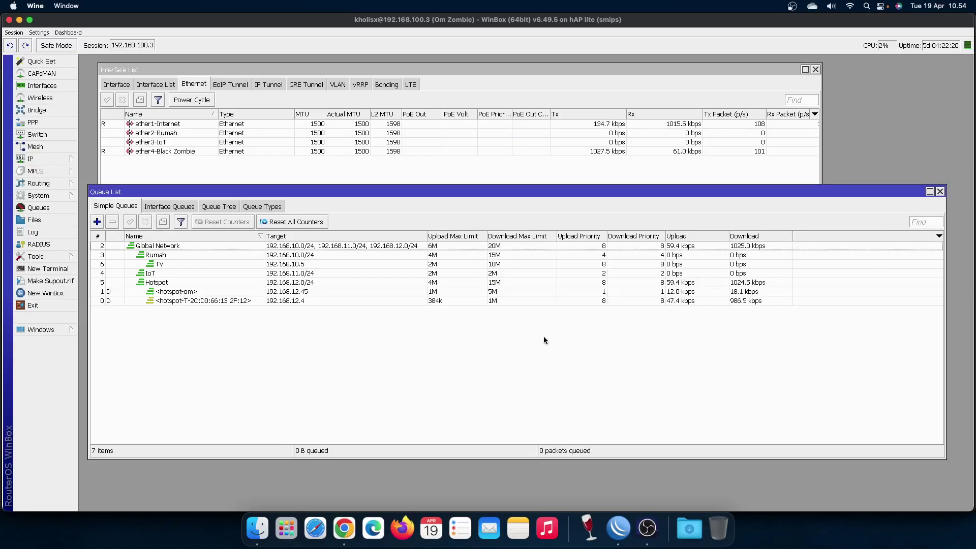
Step: Monitor the traffic of the dynamic hotspot client queue, and review the limits of the Rumah, TV and Hotspot queues
left_click(664, 293)
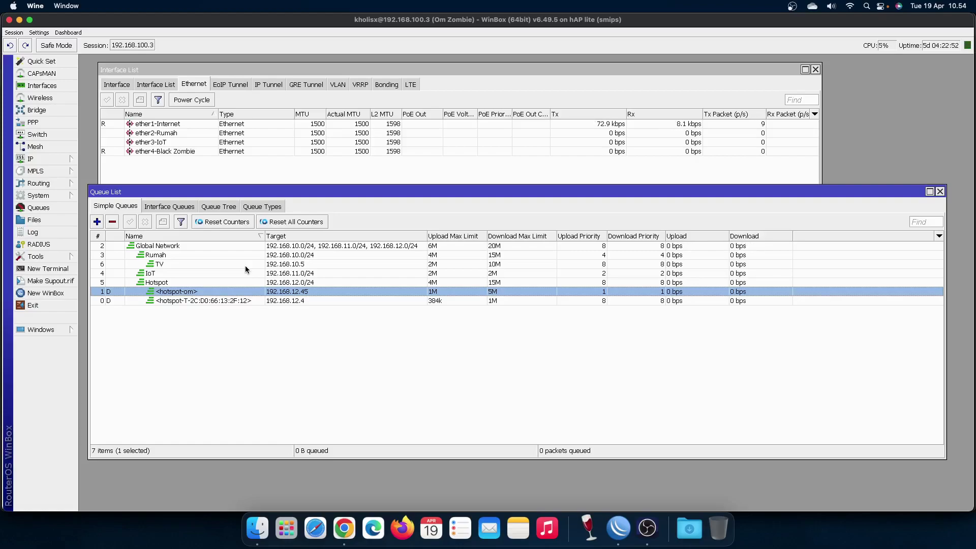
left_click(257, 255)
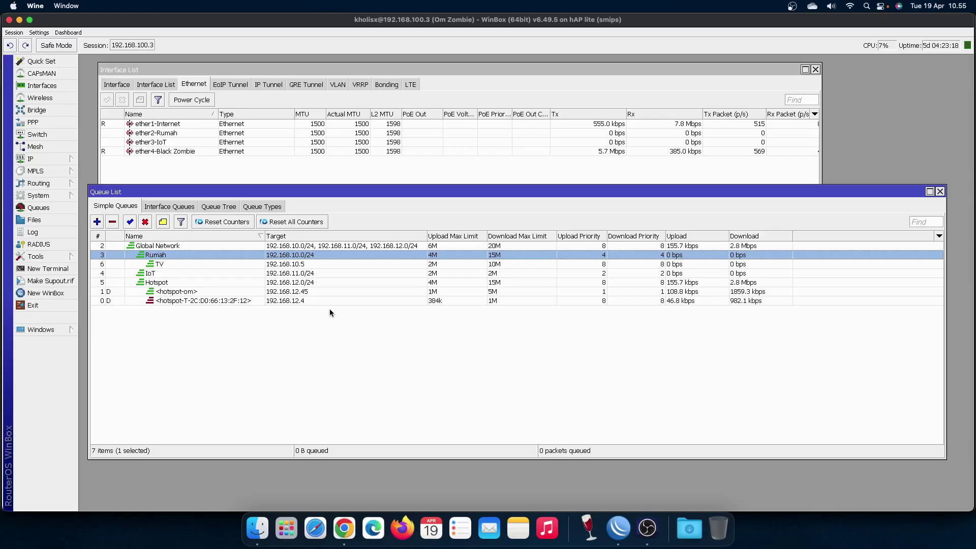
key("Down")
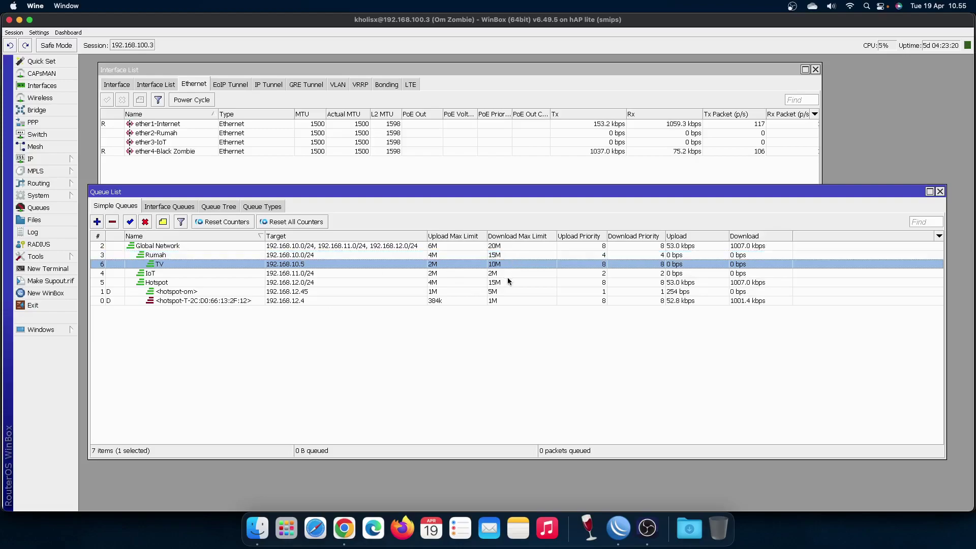
left_click(509, 280)
Step: Compare the upload and download priorities of Global Network with those of its child queues, then clear the row selection
left_click_drag(631, 246, 629, 280)
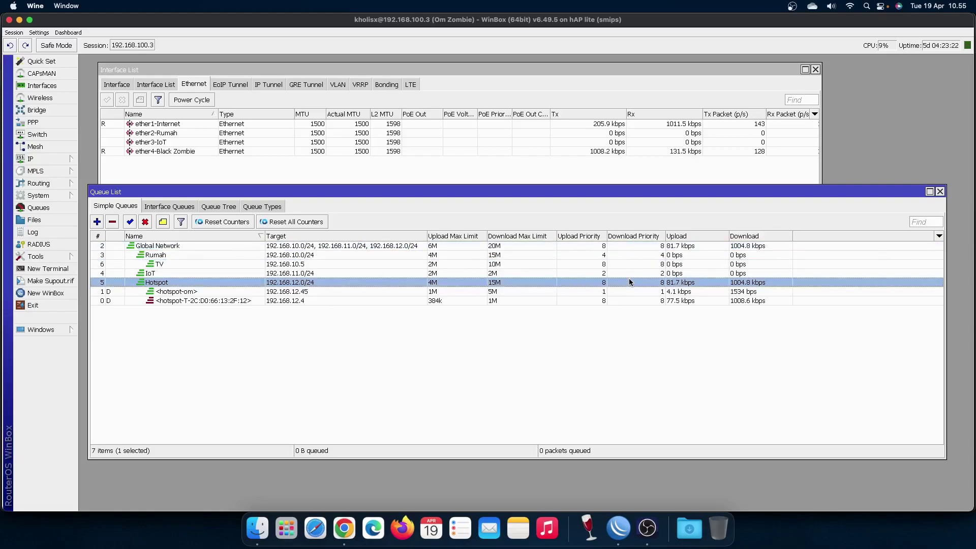
left_click(627, 246)
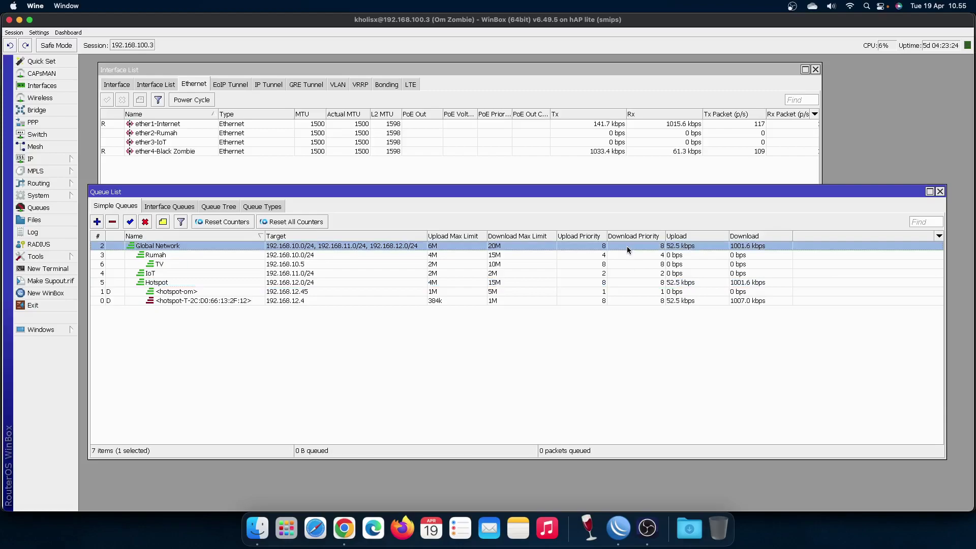
left_click_drag(599, 301, 606, 247)
left_click(608, 282)
left_click(608, 273)
left_click(570, 279)
left_click(557, 324)
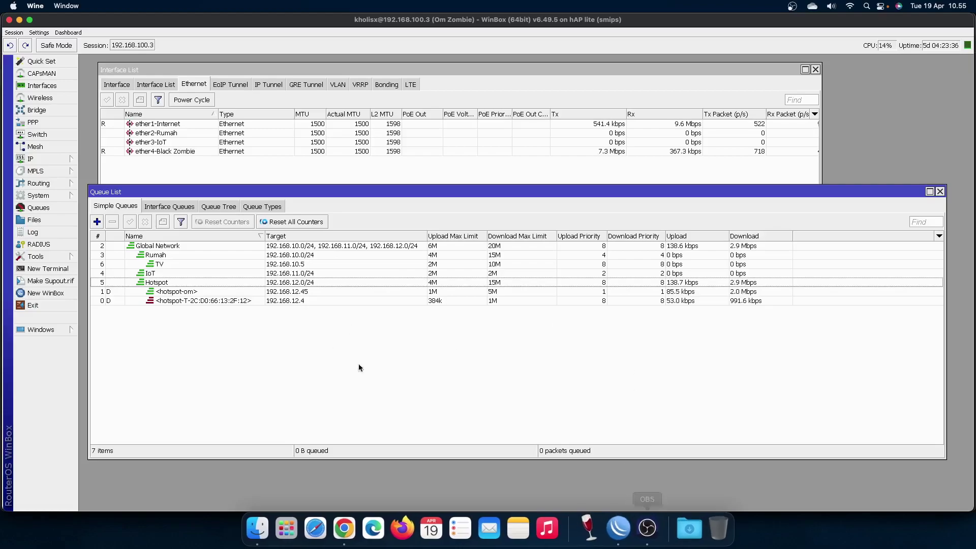
Step: Switch to OBS Studio
left_click(648, 528)
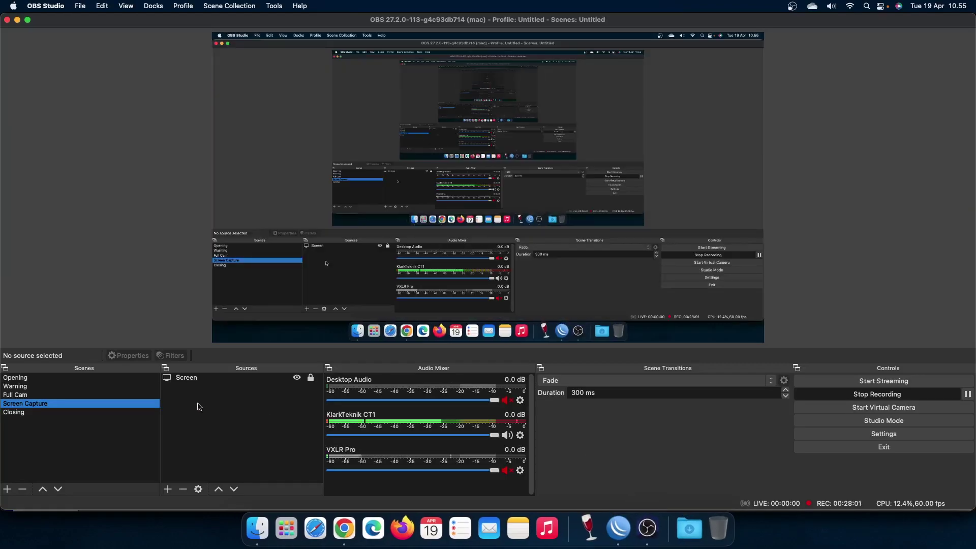